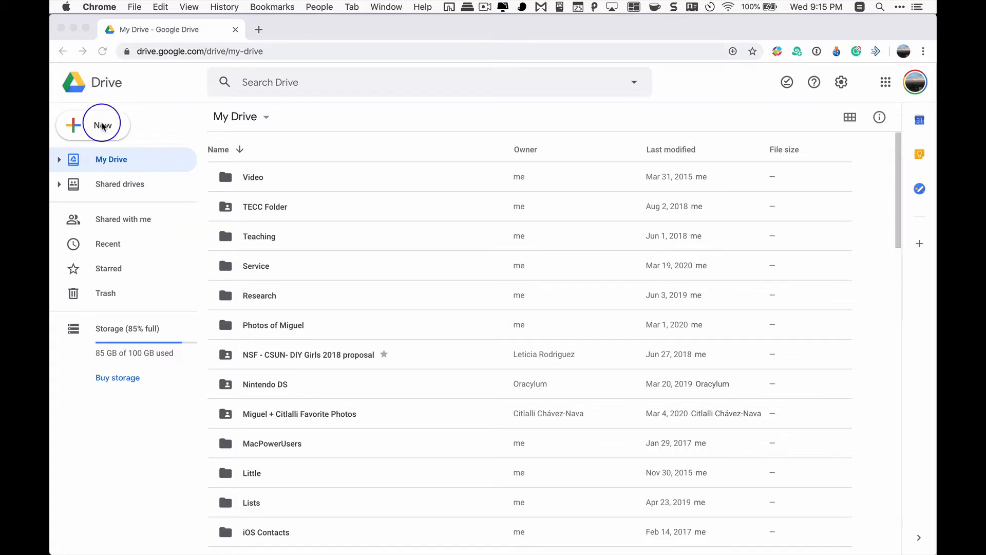
Create a new blank Google Form from My Drive
{"action": "left_click", "coordinate": [102, 125]}
{"action": "left_click", "coordinate": [102, 125]}
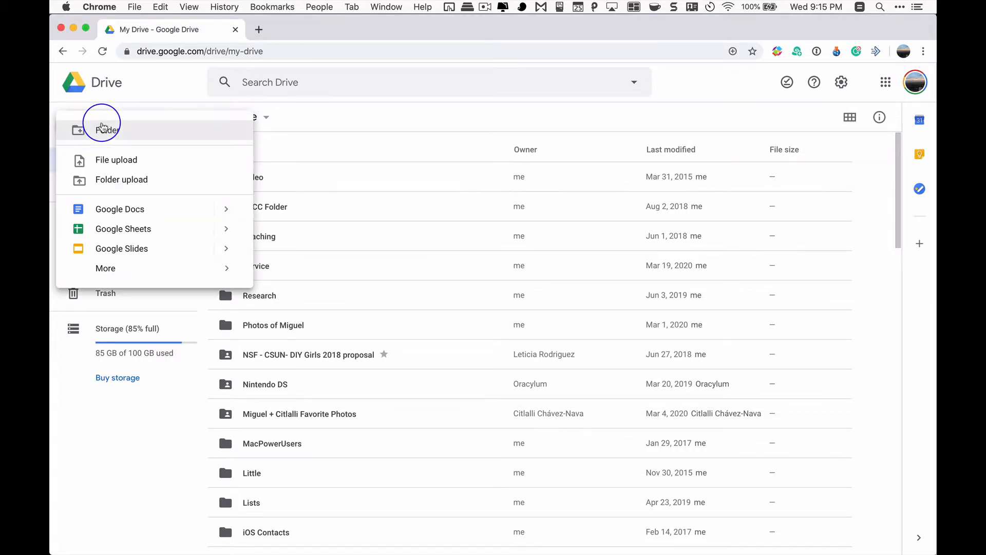
{"action": "mouse_move", "coordinate": [126, 273]}
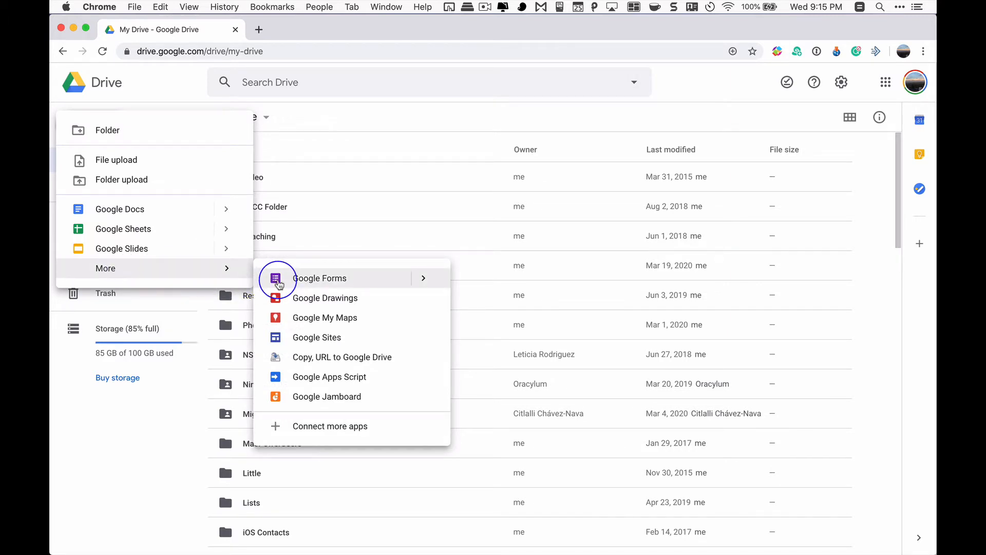
{"action": "left_click", "coordinate": [277, 281]}
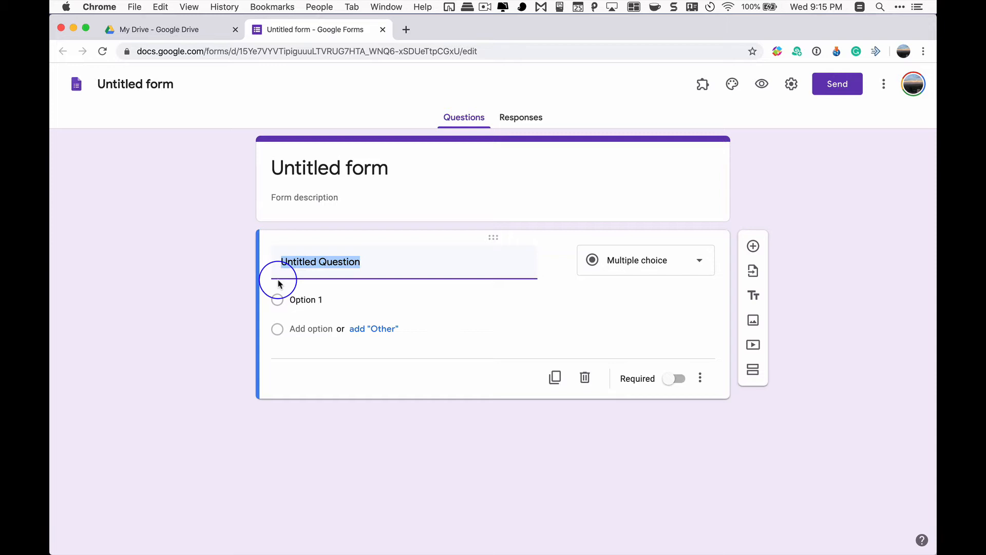
Title the new form "Consent Form"
{"action": "left_click", "coordinate": [354, 164]}
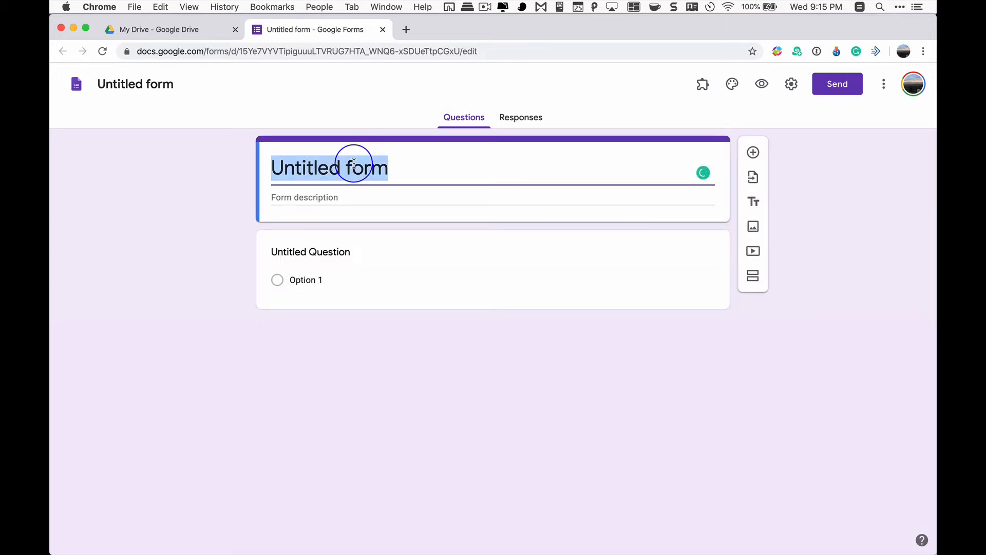
{"action": "type", "text": "Con"}
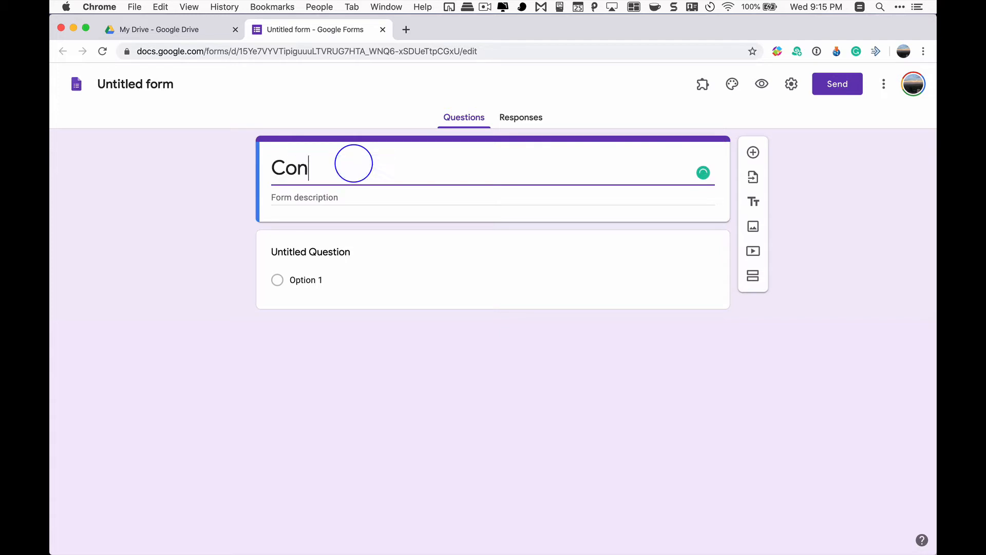
{"action": "type", "text": "sent Form"}
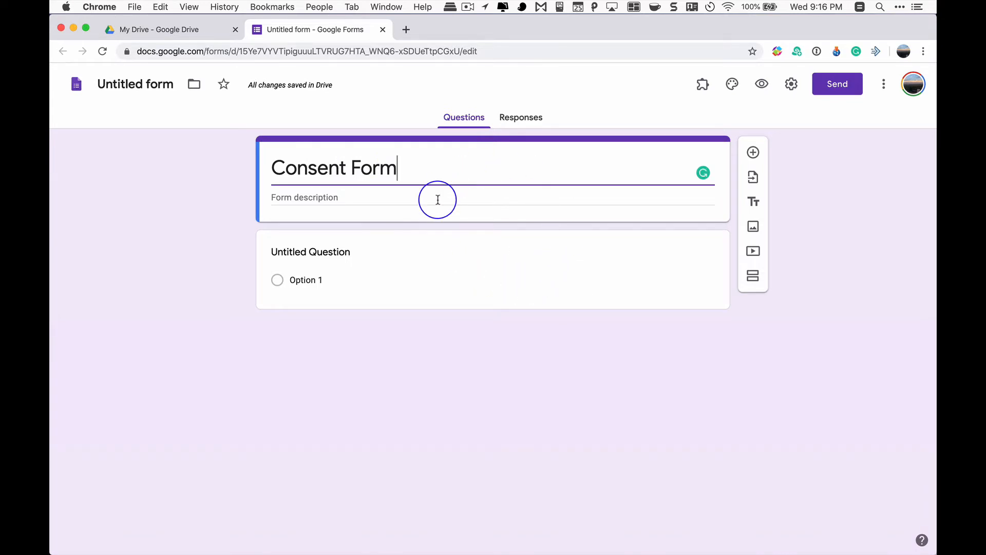
Narrow the browser window and switch to the Word document "Appendix B consent form" beside it
{"action": "left_click", "coordinate": [278, 196]}
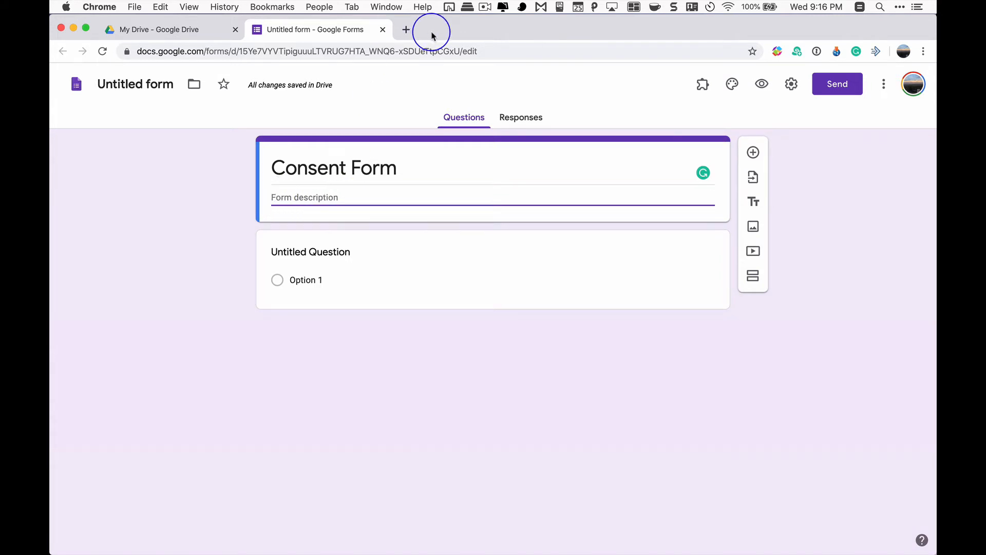
{"action": "left_click_drag", "start_coordinate": [445, 29], "coordinate": [51, 123]}
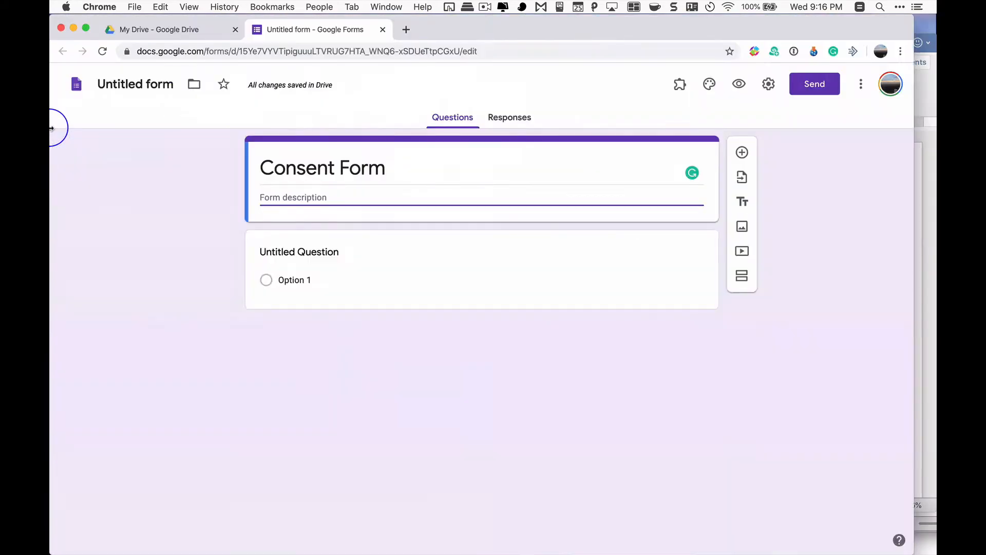
{"action": "key", "text": "ctrl+Up"}
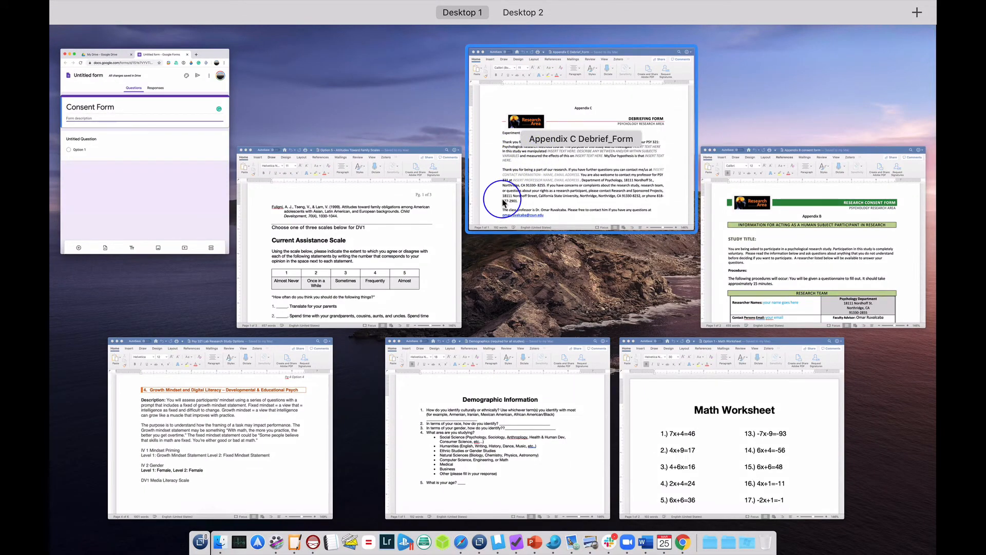
{"action": "left_click", "coordinate": [758, 248]}
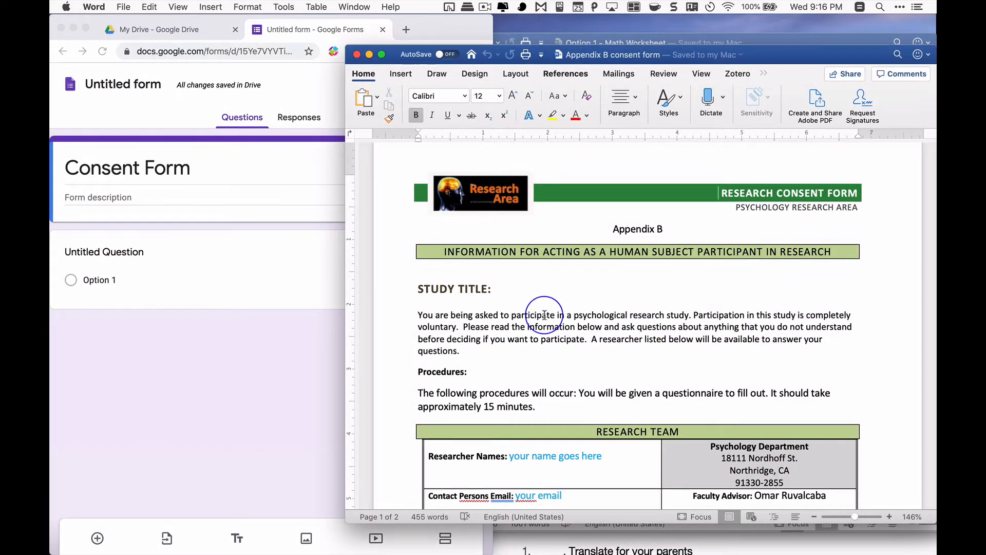
Copy the consent document's text from the heading "INFORMATION FOR ACTING AS A HUMAN SUBJECT PARTICIPANT IN RESEARCH" through the closing voluntary participation paragraph
{"action": "scroll", "coordinate": [544, 315], "scroll_direction": "down", "scroll_amount": 3}
{"action": "scroll", "coordinate": [502, 221], "scroll_direction": "up", "scroll_amount": 2}
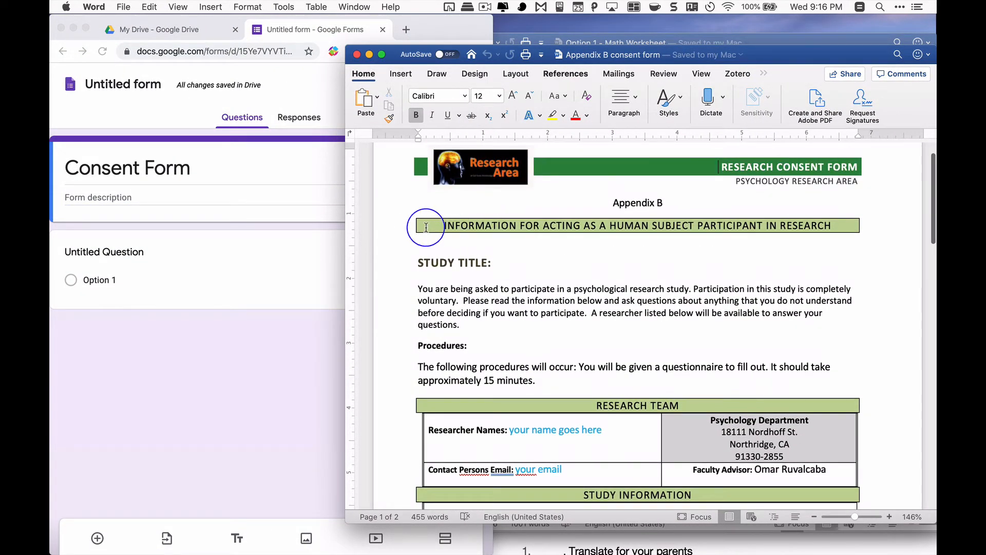
{"action": "left_click_drag", "start_coordinate": [435, 227], "coordinate": [491, 282]}
{"action": "scroll", "coordinate": [491, 282], "scroll_direction": "down", "scroll_amount": 10}
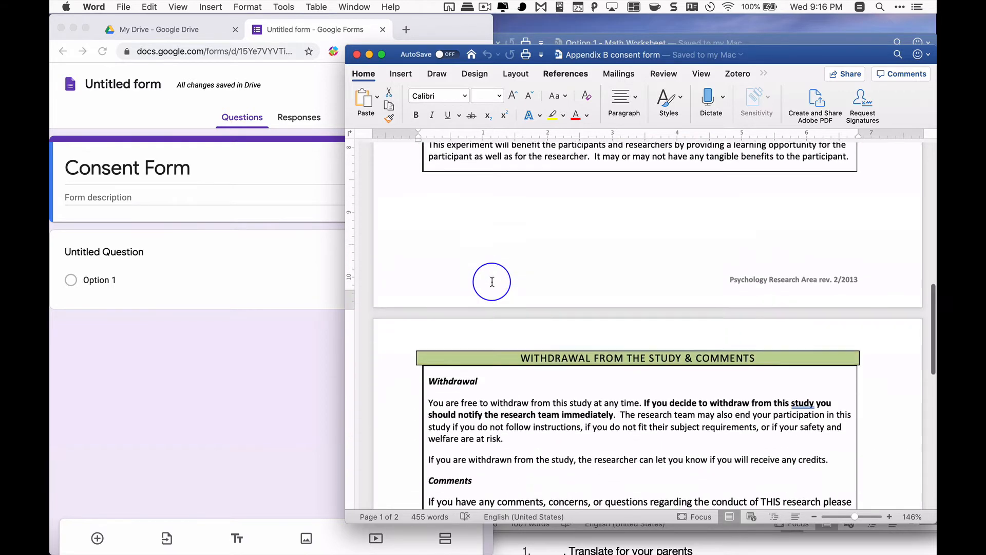
{"action": "scroll", "coordinate": [491, 282], "scroll_direction": "down", "scroll_amount": 10}
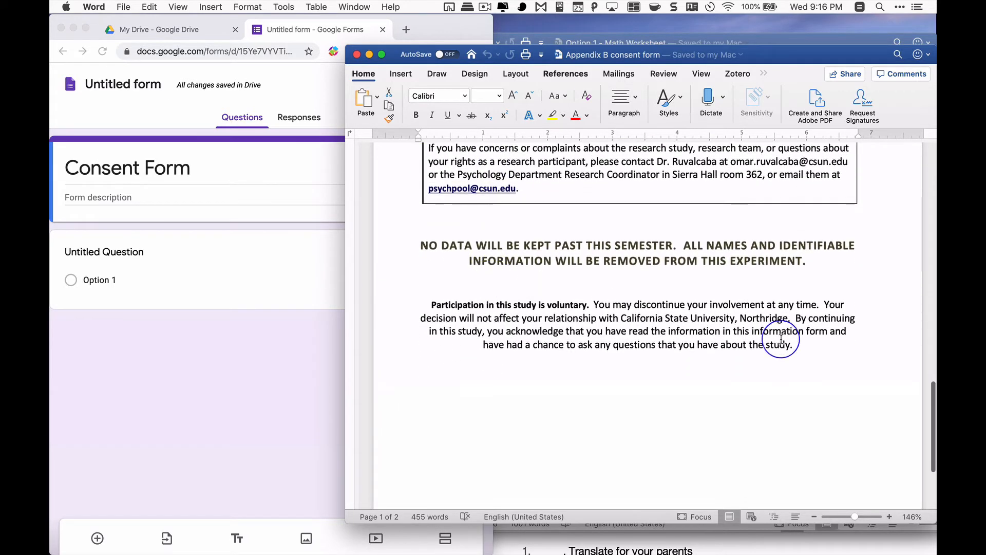
{"action": "left_click_drag", "start_coordinate": [781, 339], "coordinate": [817, 353]}
Switch back to the Google Form, paste the copied consent text as the form description, and widen the browser window
{"action": "left_click", "coordinate": [149, 196]}
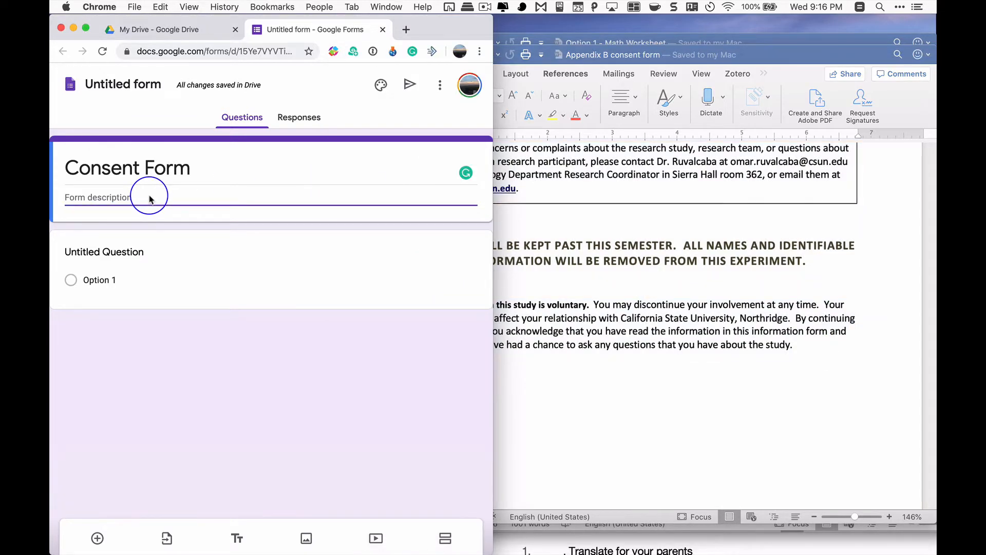
{"action": "key", "text": "super+v"}
{"action": "scroll", "coordinate": [154, 195], "scroll_direction": "up", "scroll_amount": 10}
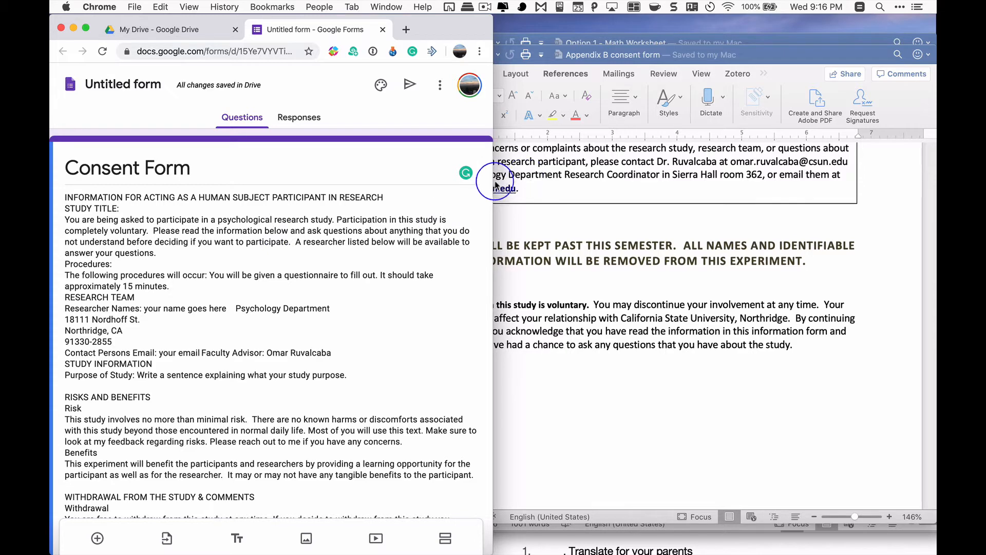
{"action": "left_click_drag", "start_coordinate": [494, 187], "coordinate": [672, 196]}
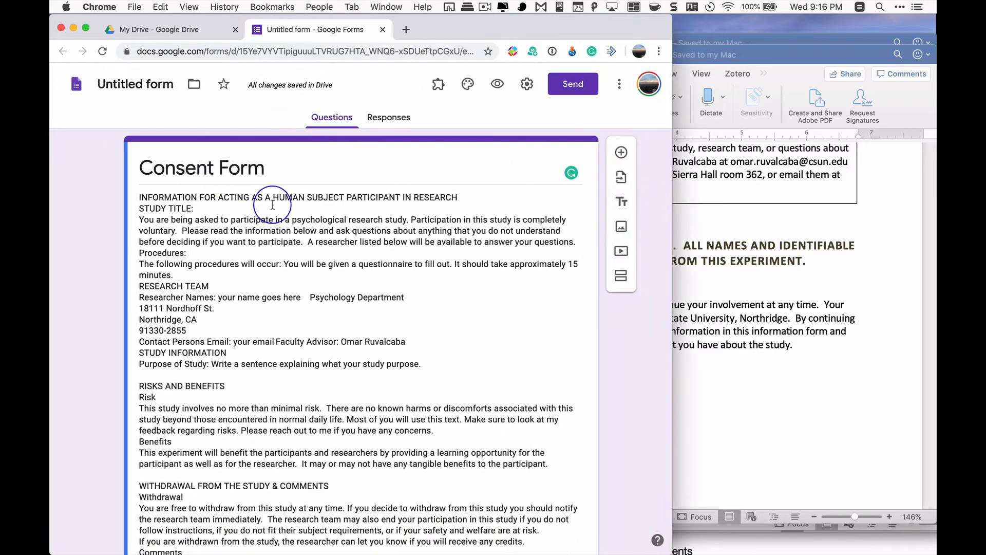
Insert a blank line before "STUDY TITLE", before "RESEARCH TEAM" and before "Contact Persons Email" in the form description
{"action": "left_click", "coordinate": [138, 209]}
{"action": "key", "text": "Return"}
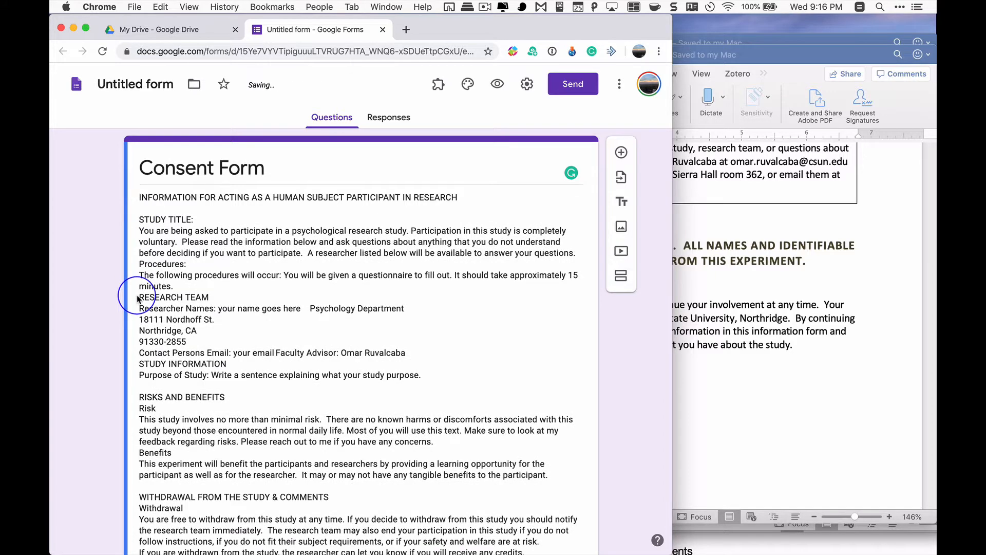
{"action": "double_click", "coordinate": [138, 299]}
{"action": "left_click", "coordinate": [144, 304]}
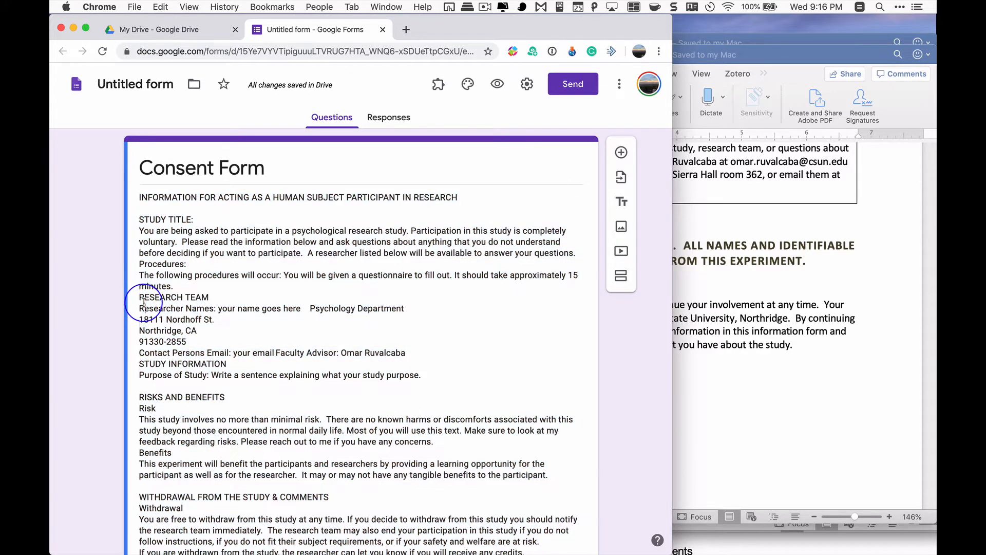
{"action": "left_click", "coordinate": [139, 298]}
{"action": "key", "text": "Return"}
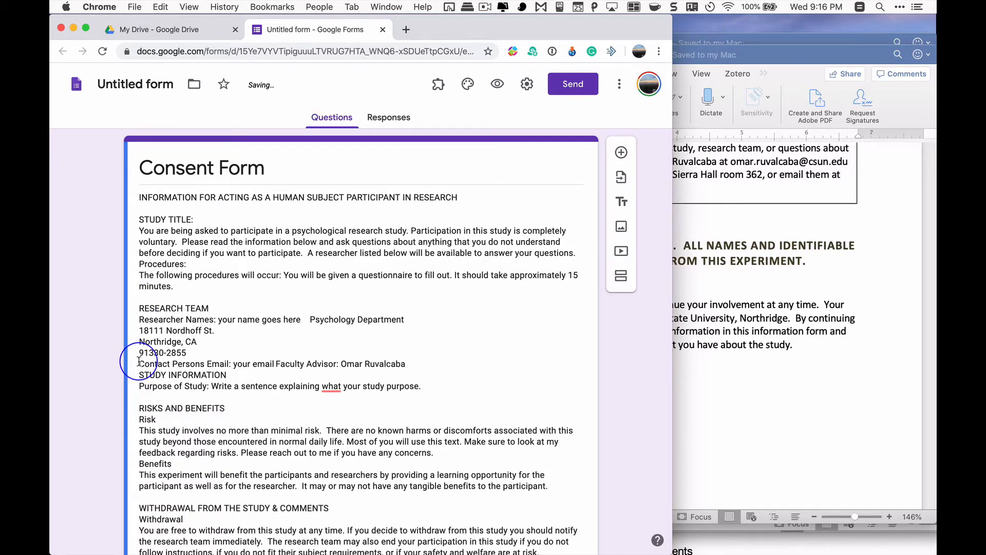
{"action": "key", "text": "super+a"}
{"action": "left_click", "coordinate": [138, 361]}
{"action": "key", "text": "Return"}
Replace the untitled question's text with "Do you consent to participate in this study?"
{"action": "scroll", "coordinate": [142, 396], "scroll_direction": "down", "scroll_amount": 1}
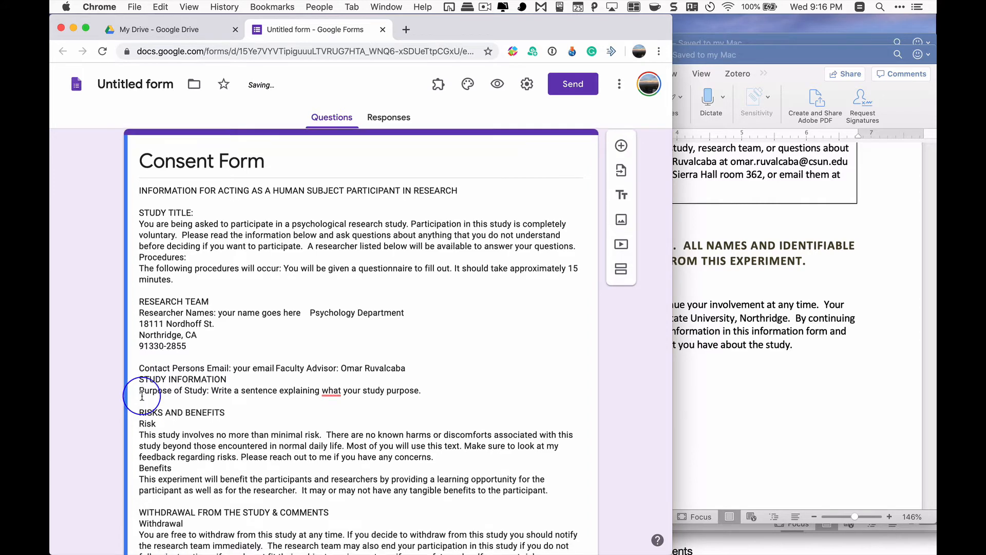
{"action": "scroll", "coordinate": [264, 456], "scroll_direction": "down", "scroll_amount": 7}
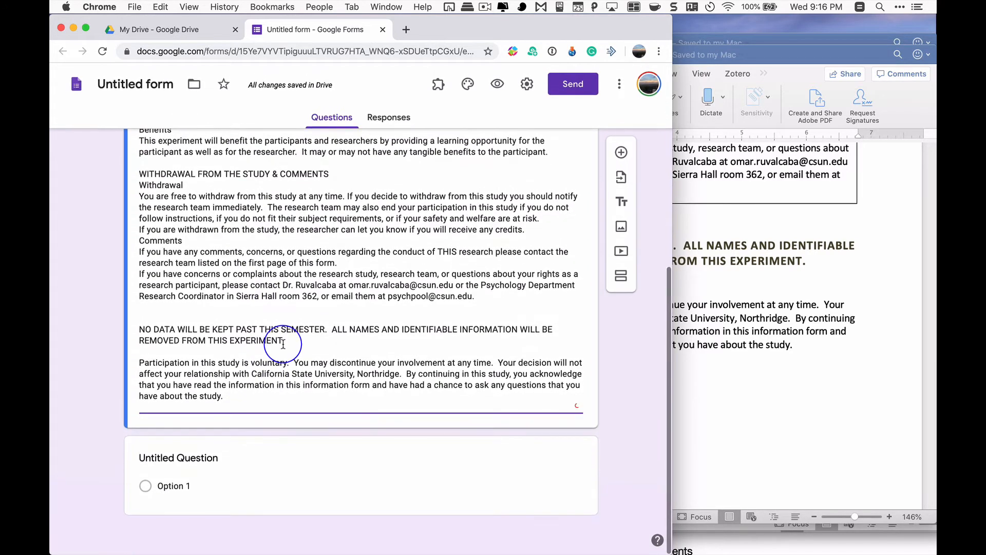
{"action": "left_click", "coordinate": [182, 457]}
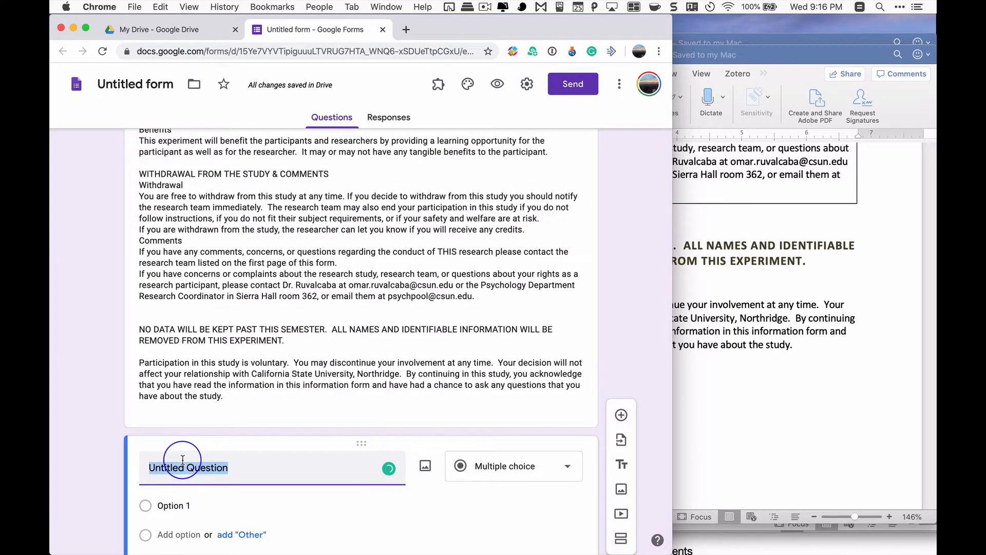
{"action": "type", "text": "D"}
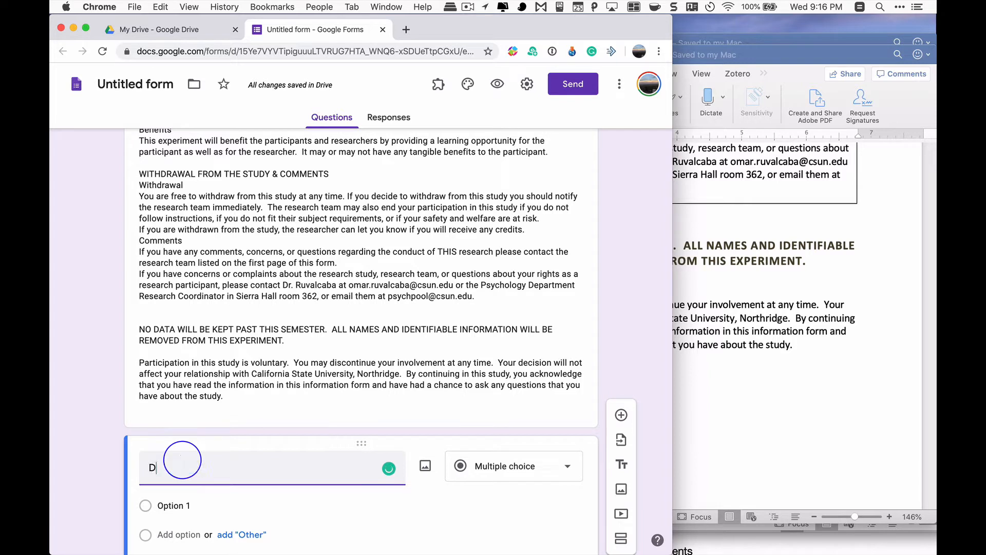
{"action": "type", "text": "o you ag"}
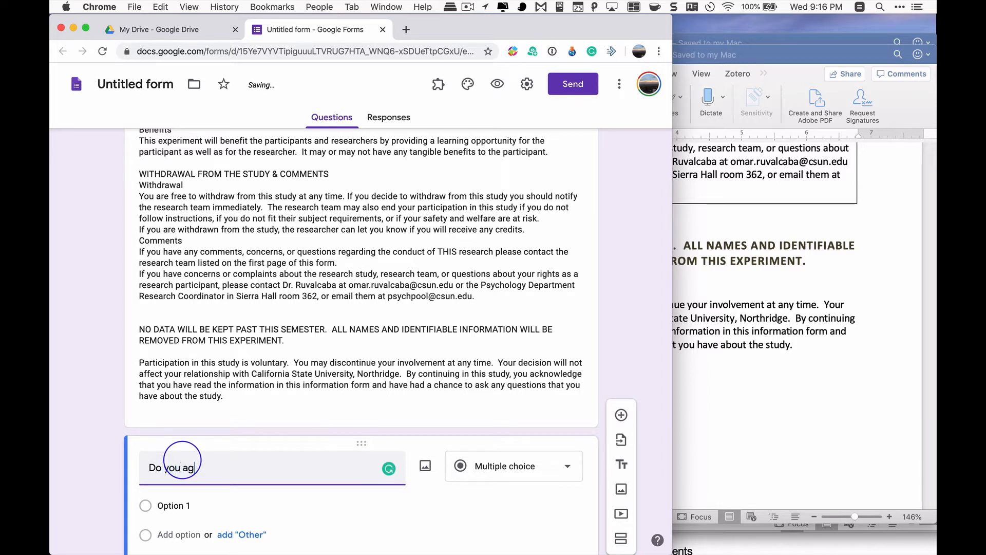
{"action": "type", "text": "ree to participate"}
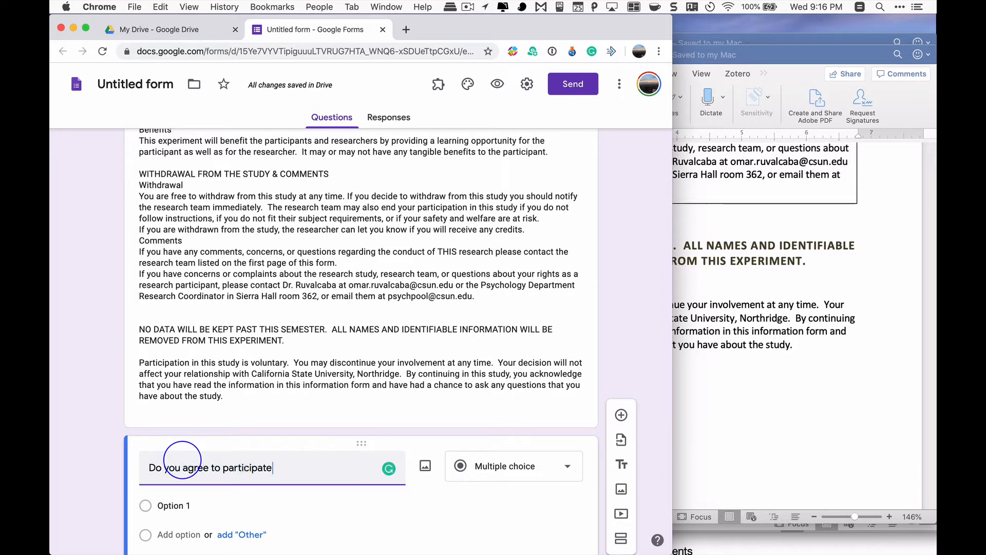
{"action": "type", "text": " in this stdy"}
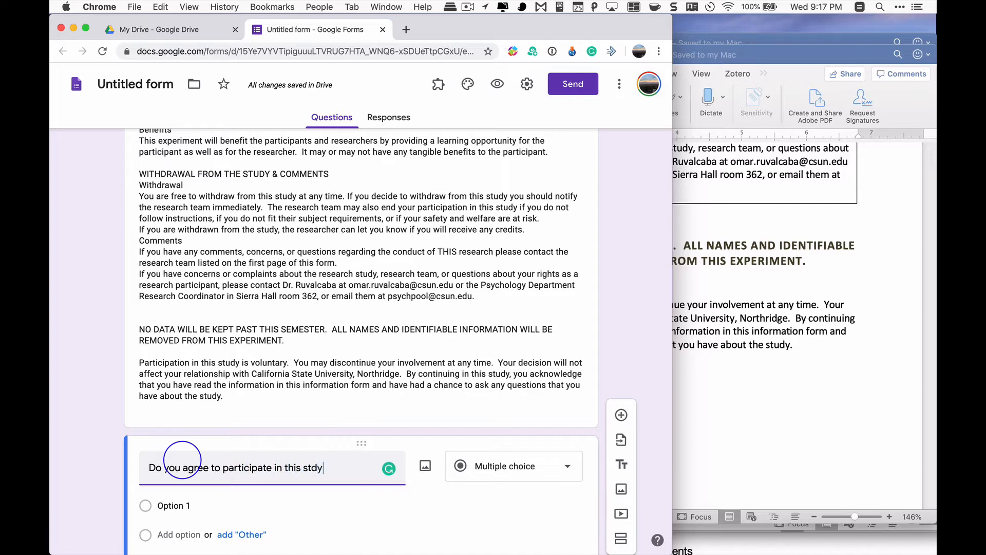
{"action": "key", "text": "BackSpace"}
{"action": "key", "text": "BackSpace"}
{"action": "type", "text": "udy?"}
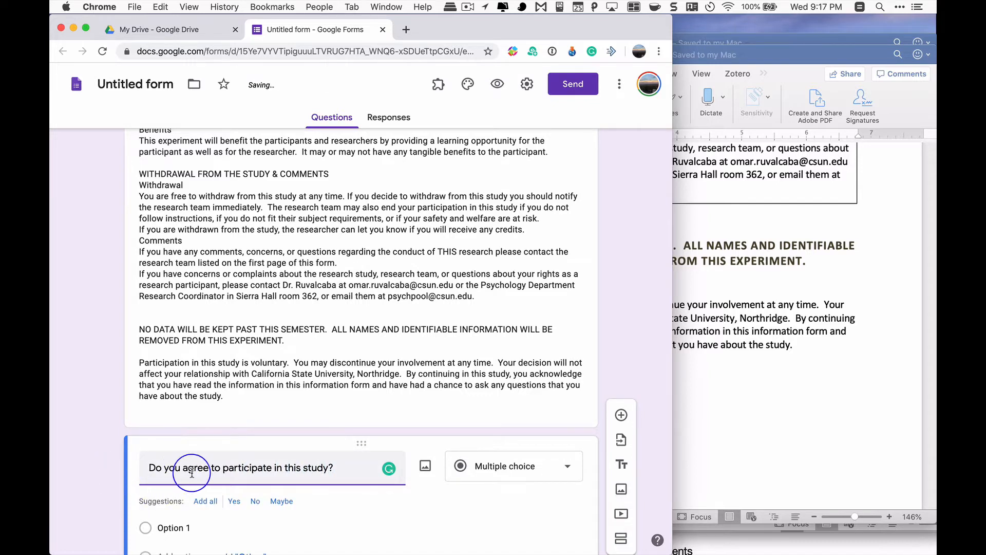
{"action": "double_click", "coordinate": [195, 466]}
{"action": "type", "text": "consent"}
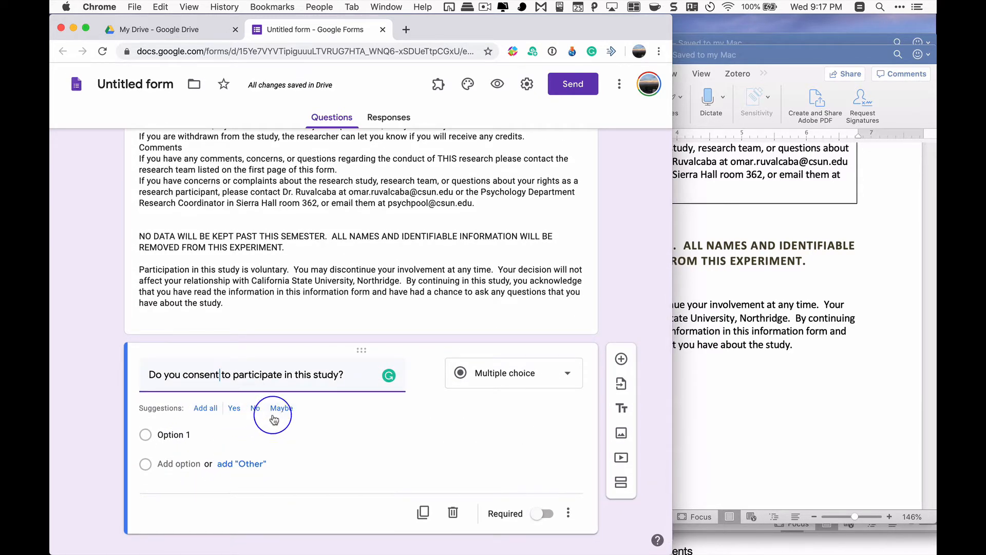
Add the suggested answers to the consent question, keep only Yes and No, and make the question required
{"action": "left_click", "coordinate": [205, 408]}
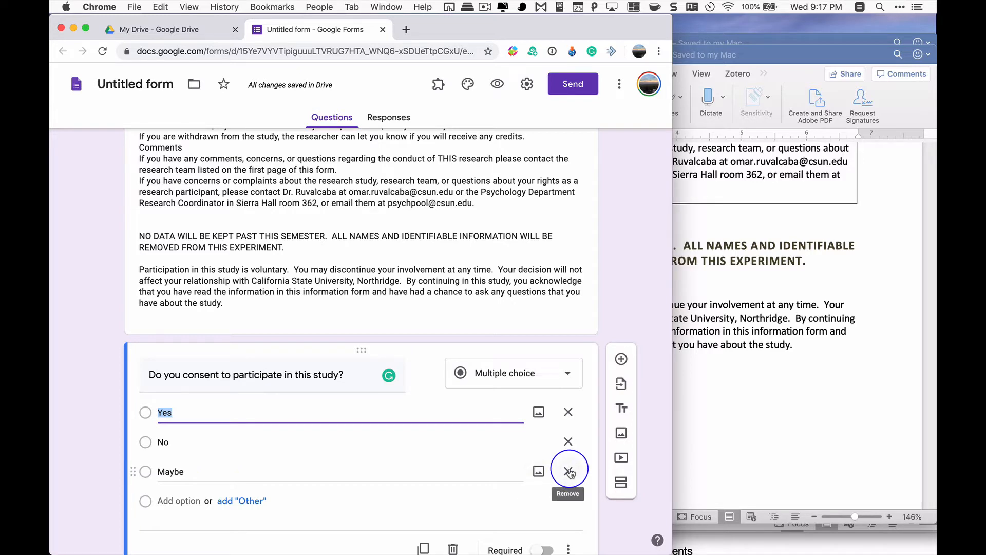
{"action": "left_click", "coordinate": [569, 472]}
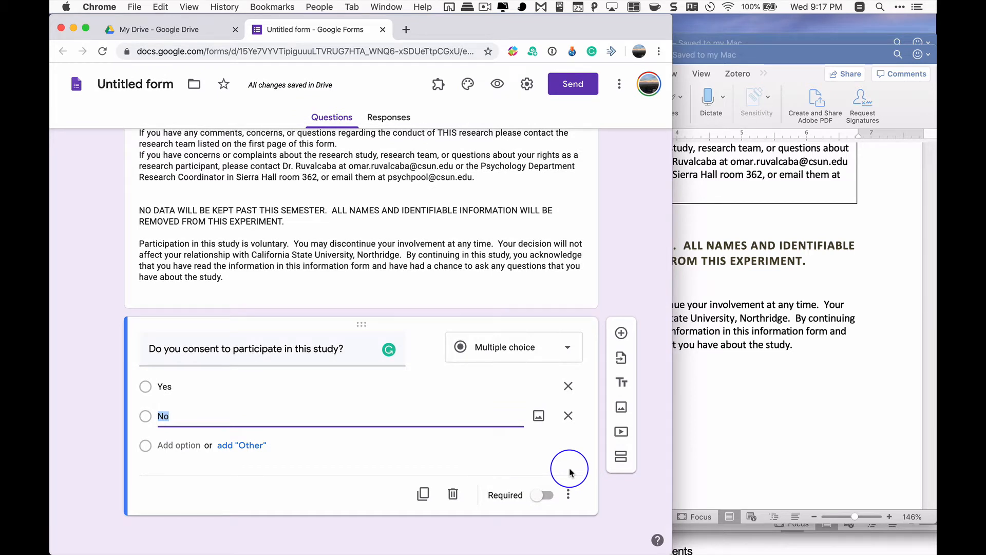
{"action": "left_click", "coordinate": [546, 501]}
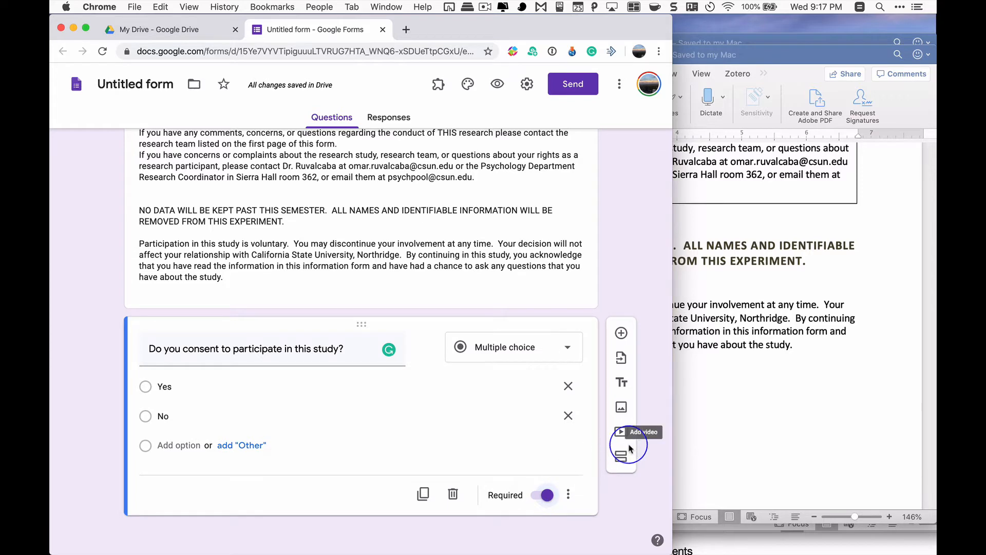
Add four empty sections to the form after the consent question
{"action": "left_click", "coordinate": [620, 457]}
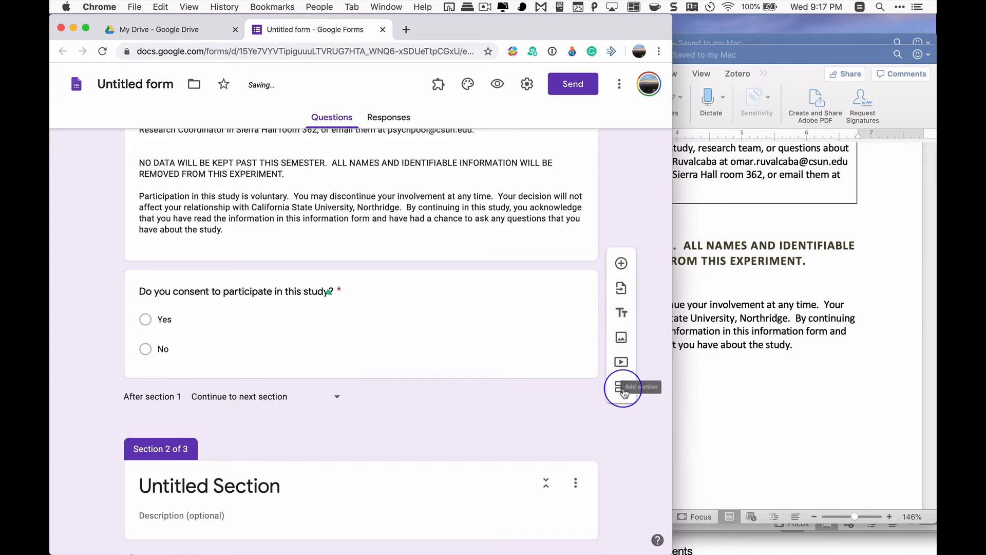
{"action": "left_click", "coordinate": [621, 391]}
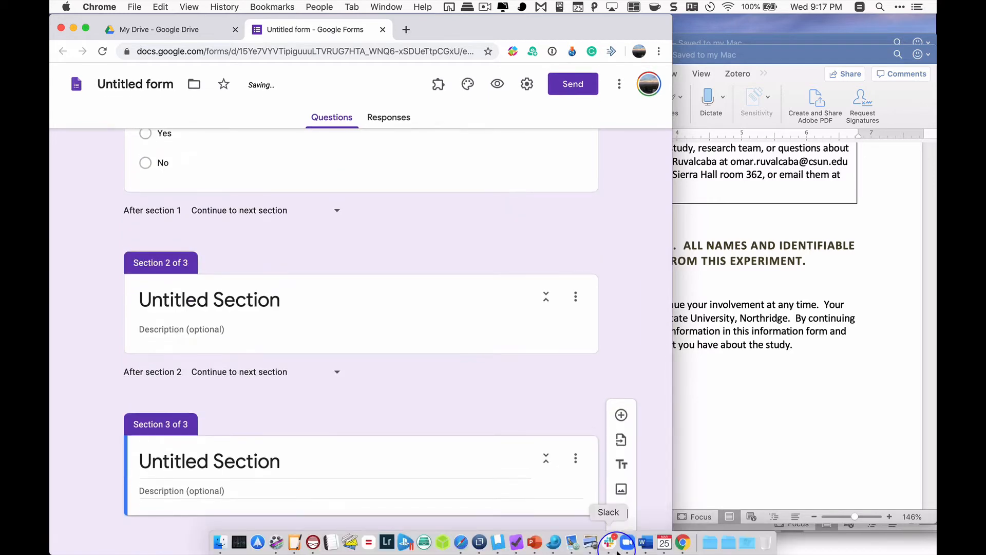
{"action": "left_click", "coordinate": [620, 532]}
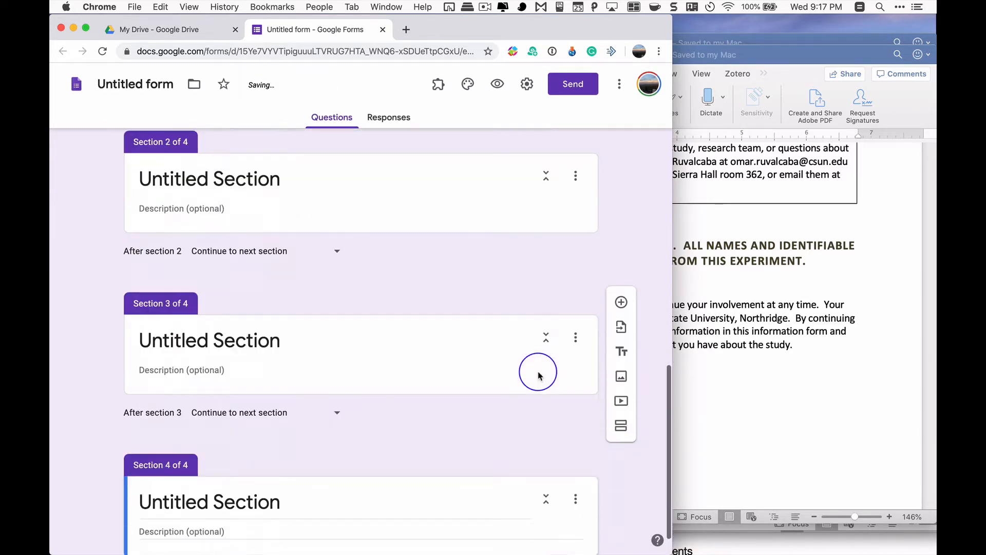
{"action": "left_click", "coordinate": [621, 537]}
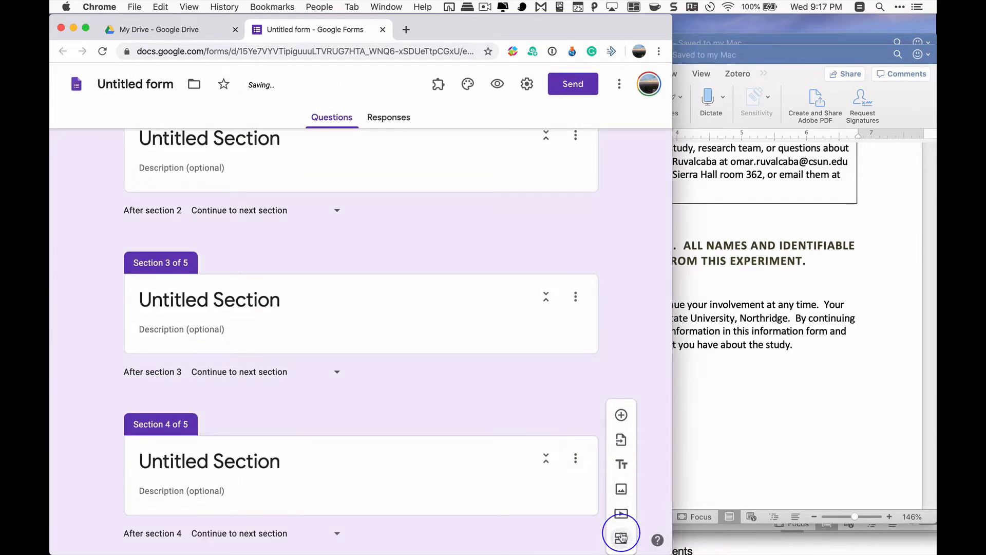
Title the second section "Survey (or Math Question)"
{"action": "scroll", "coordinate": [544, 378], "scroll_direction": "up", "scroll_amount": 10}
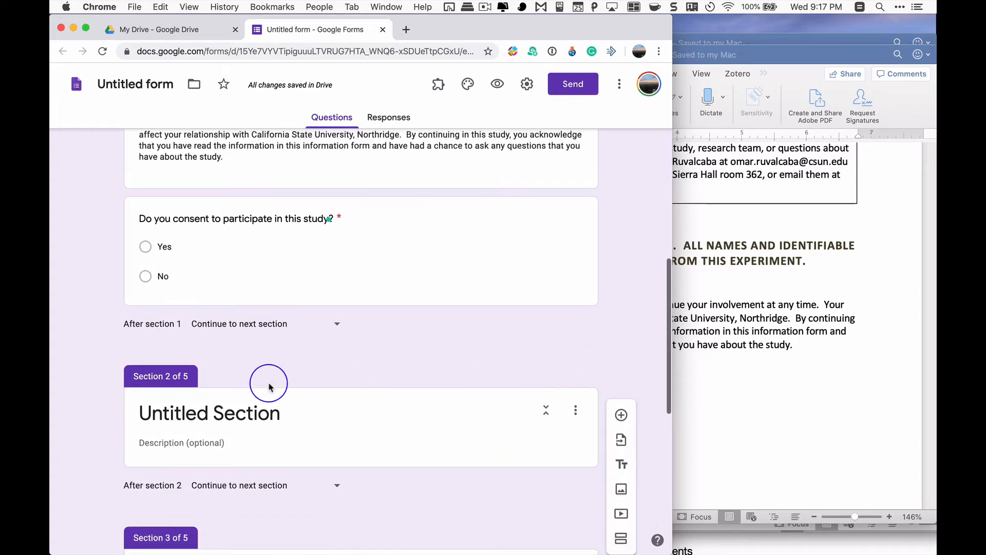
{"action": "left_click", "coordinate": [244, 413]}
{"action": "type", "text": "Survey"}
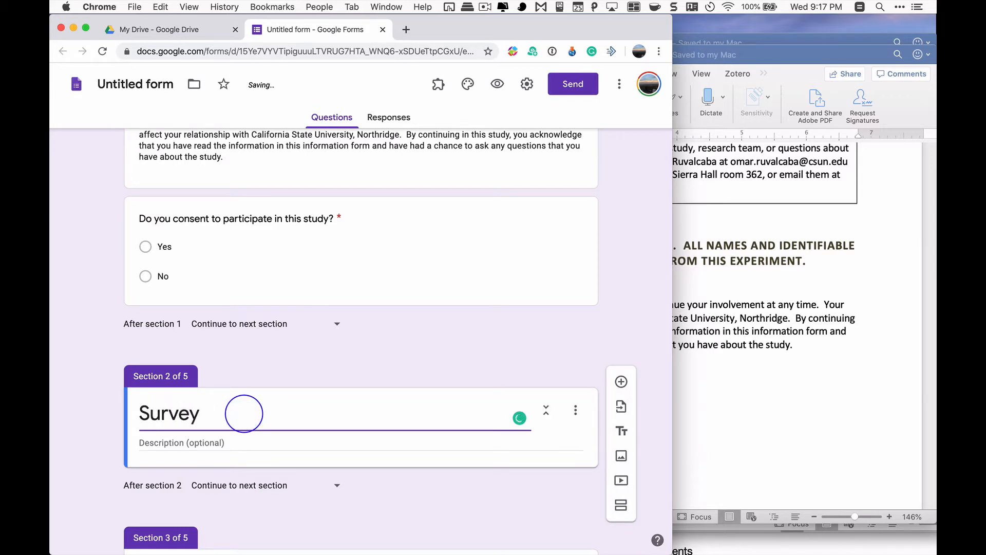
{"action": "type", "text": " (or M"}
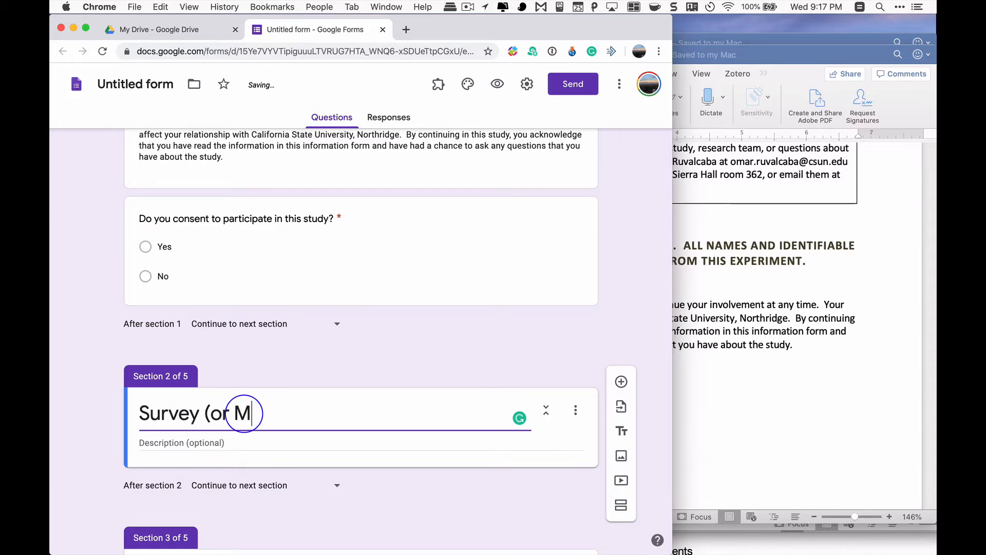
{"action": "type", "text": "ath Question)"}
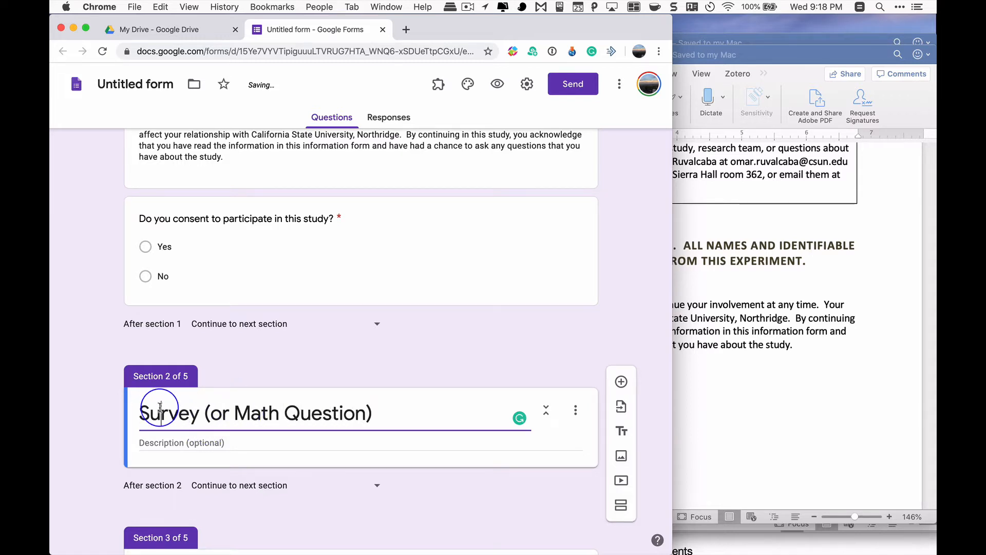
Shorten and pluralize the second section's title so it reads "Math Questions"
{"action": "double_click", "coordinate": [191, 414]}
{"action": "left_click", "coordinate": [207, 413]}
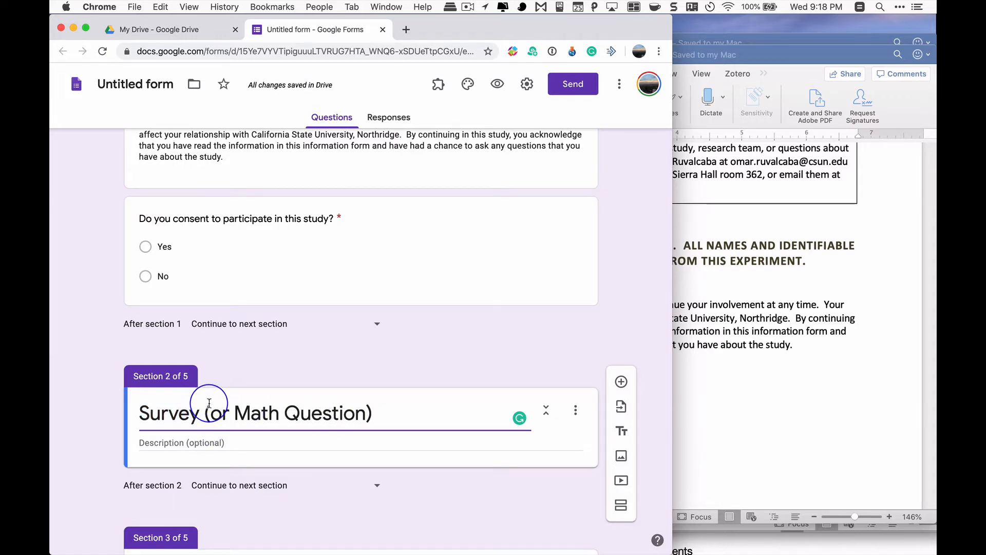
{"action": "left_click_drag", "start_coordinate": [229, 413], "coordinate": [115, 412]}
{"action": "key", "text": "BackSpace"}
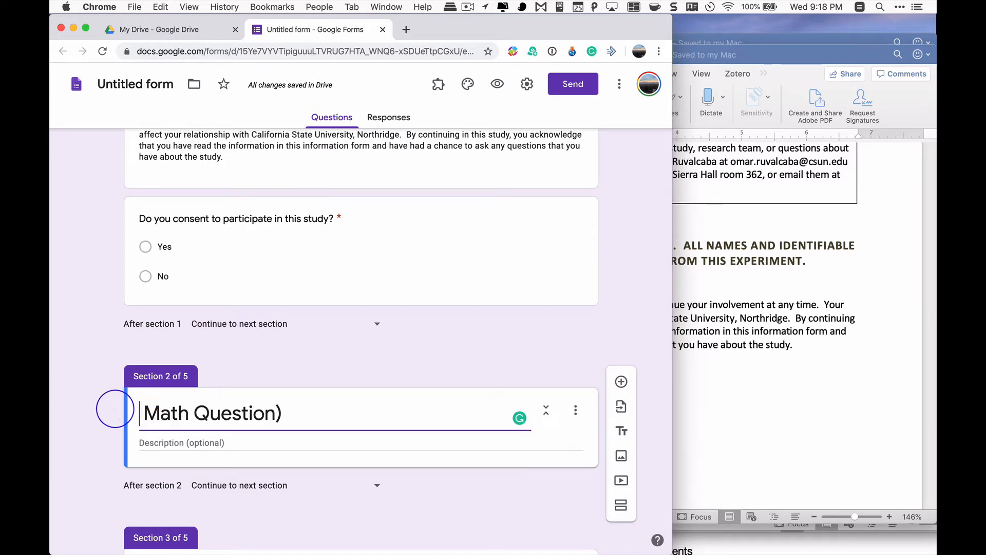
{"action": "key", "text": "Delete"}
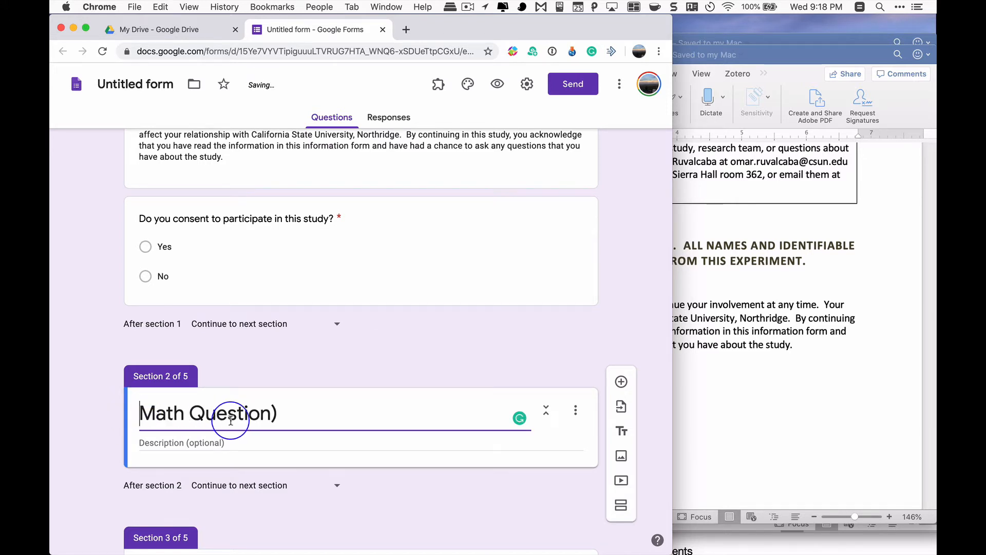
{"action": "left_click", "coordinate": [293, 413]}
{"action": "key", "text": "BackSpace"}
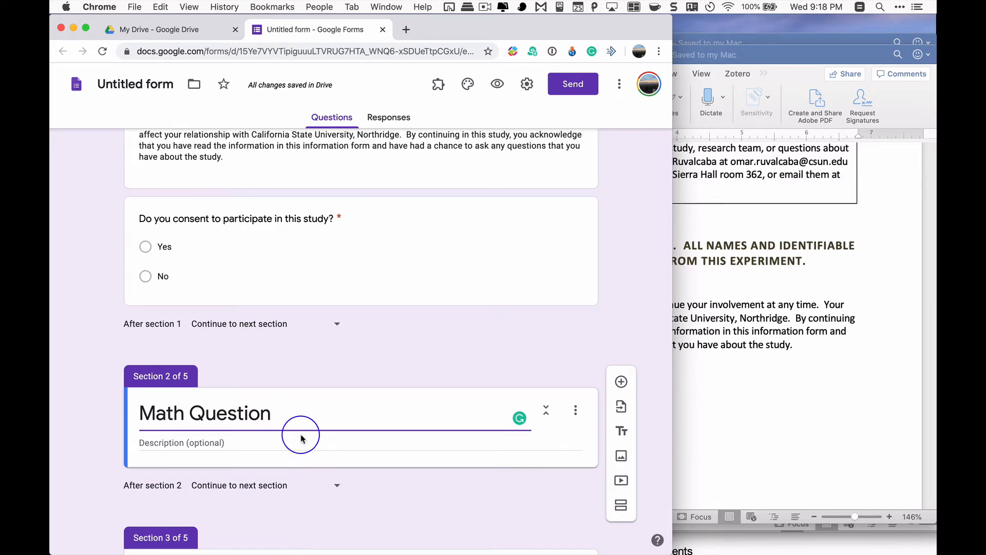
{"action": "type", "text": "s"}
Title the third section "Demographic Questions"
{"action": "scroll", "coordinate": [305, 407], "scroll_direction": "down", "scroll_amount": 1}
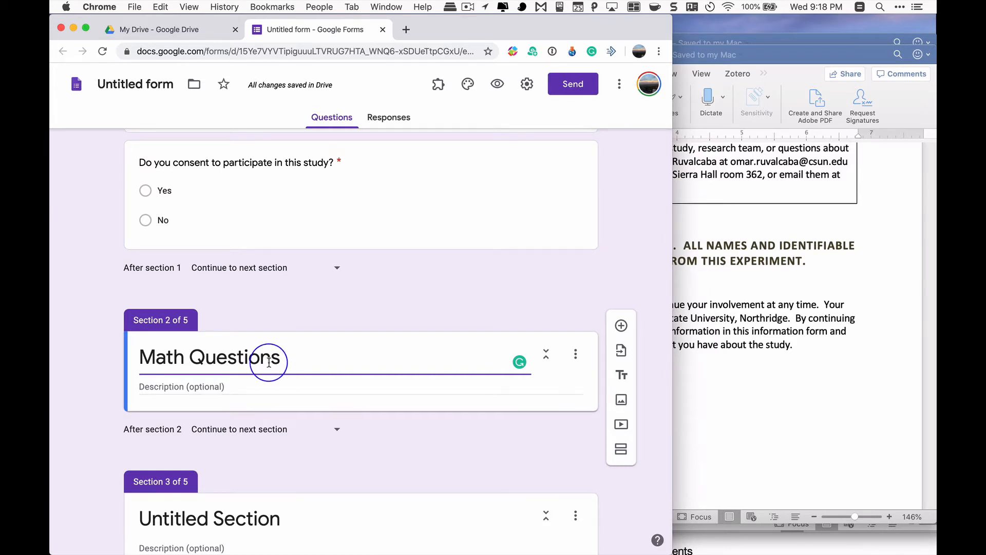
{"action": "scroll", "coordinate": [267, 360], "scroll_direction": "down", "scroll_amount": 4}
{"action": "left_click", "coordinate": [277, 340]}
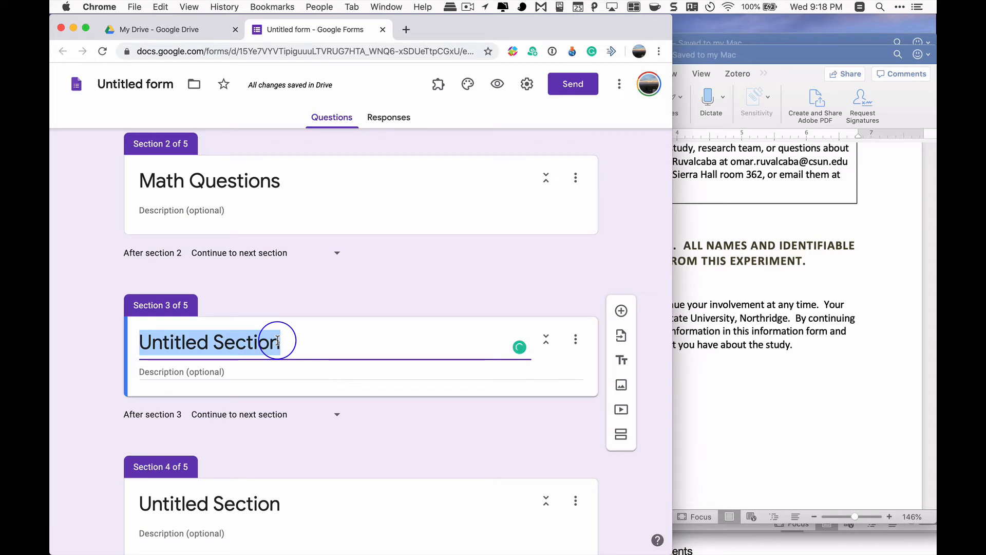
{"action": "type", "text": "e"}
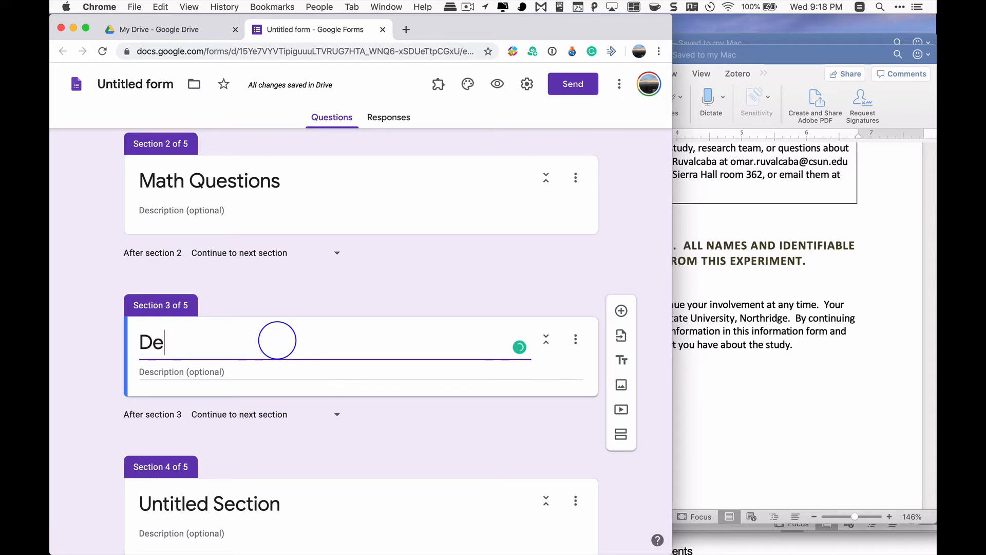
{"action": "key", "text": "BackSpace"}
{"action": "key", "text": "BackSpace"}
{"action": "type", "text": "Demog"}
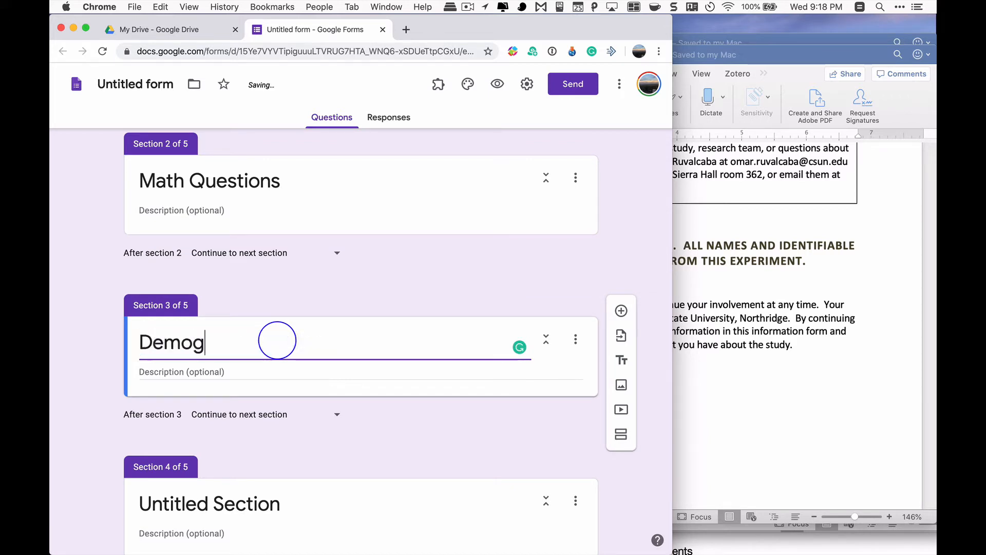
{"action": "type", "text": "raphic Questions"}
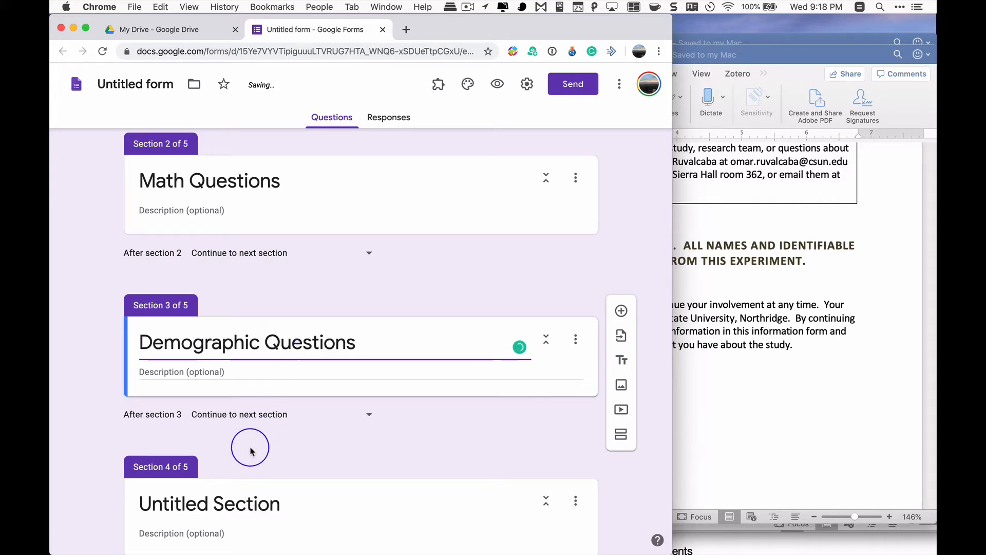
Title the fourth section "Debrief" and the fifth section "You chose not to participate"
{"action": "left_click", "coordinate": [236, 501]}
{"action": "type", "text": "Debrief"}
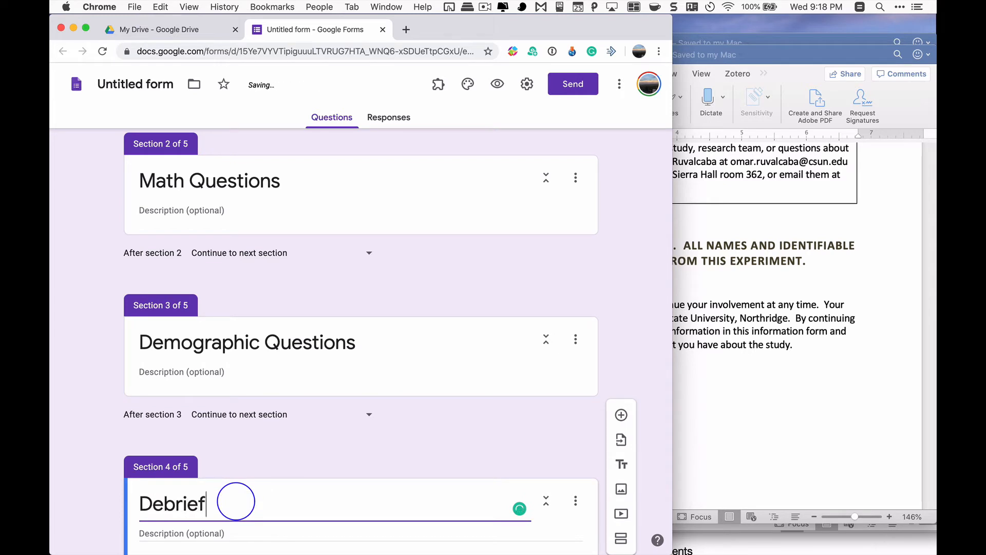
{"action": "scroll", "coordinate": [236, 502], "scroll_direction": "down", "scroll_amount": 5}
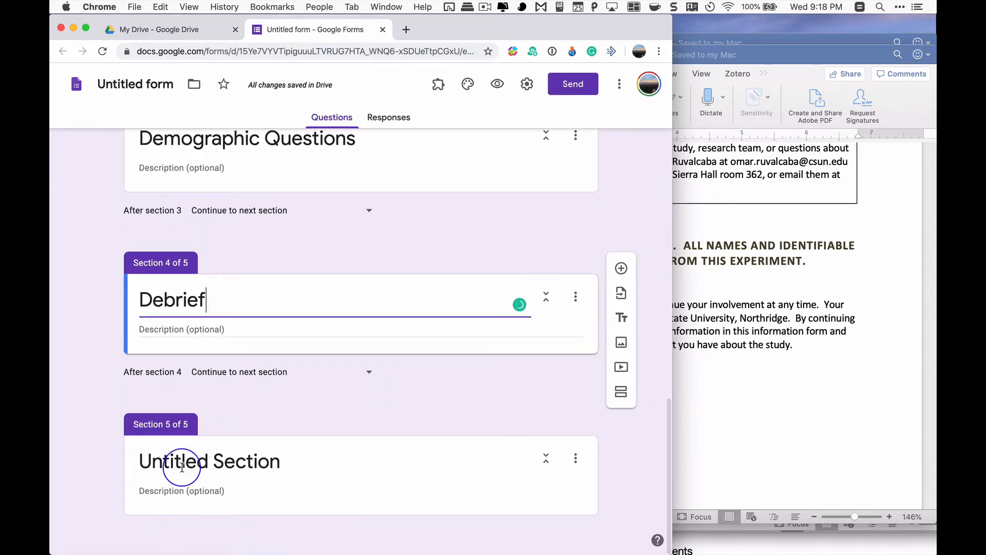
{"action": "left_click", "coordinate": [183, 466]}
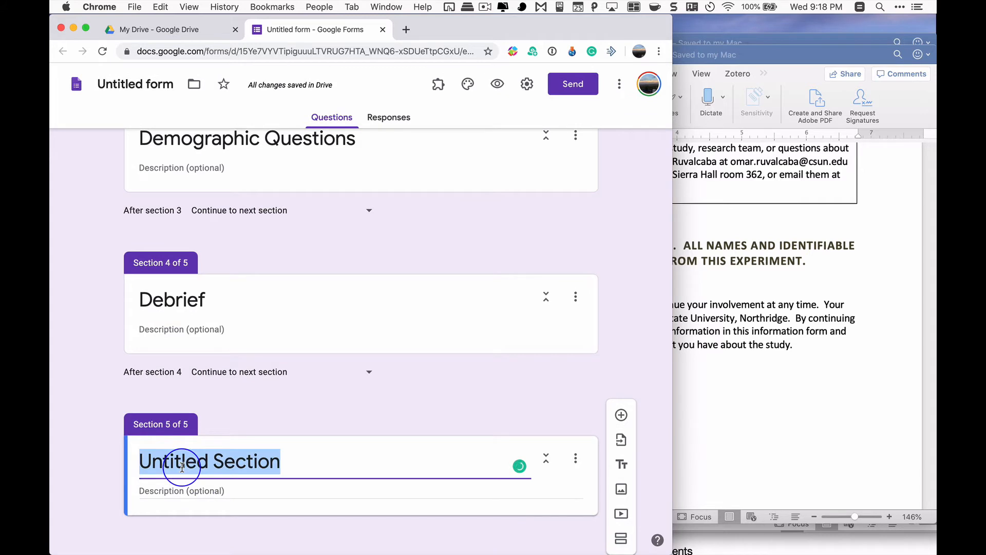
{"action": "type", "text": "Di"}
{"action": "key", "text": "BackSpace"}
{"action": "key", "text": "BackSpace"}
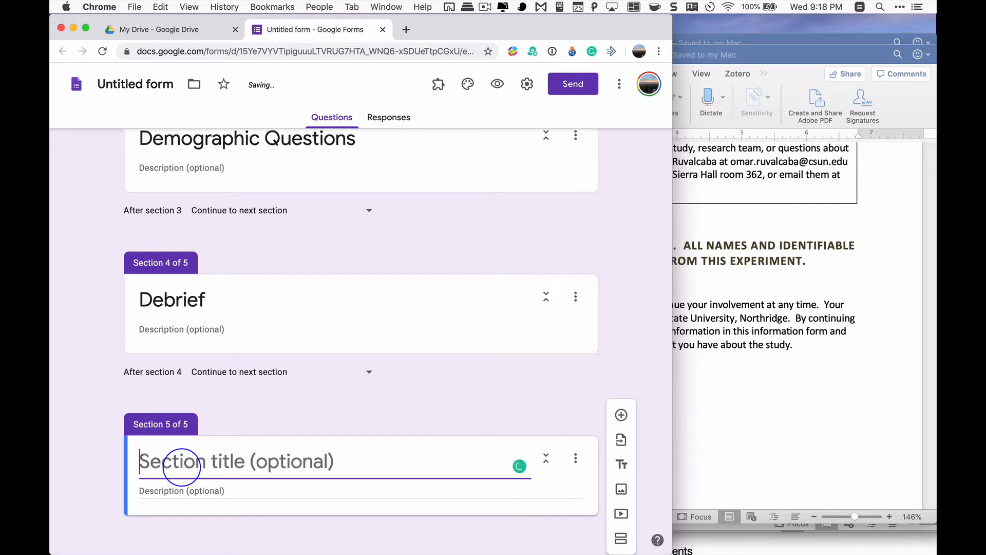
{"action": "type", "text": "You chose not to participate"}
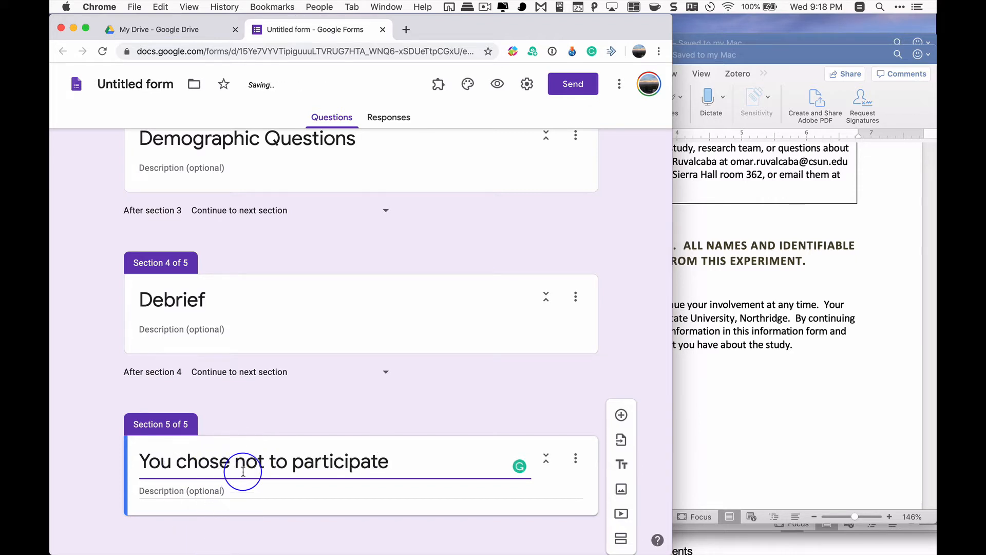
Widen the browser window so the form covers the document beside it
{"action": "scroll", "coordinate": [244, 475], "scroll_direction": "up", "scroll_amount": 5}
{"action": "scroll", "coordinate": [245, 475], "scroll_direction": "up", "scroll_amount": 8}
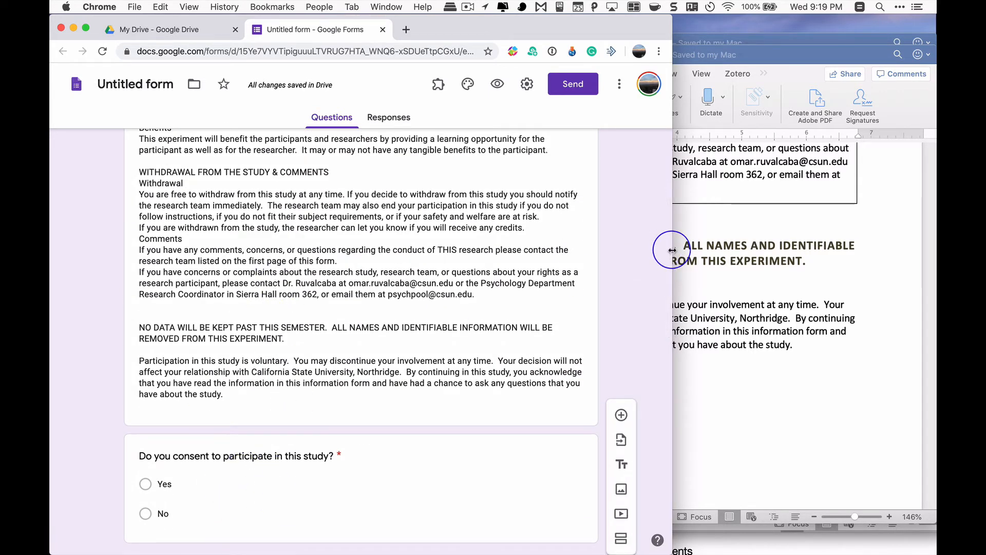
{"action": "left_click_drag", "start_coordinate": [670, 249], "coordinate": [935, 257]}
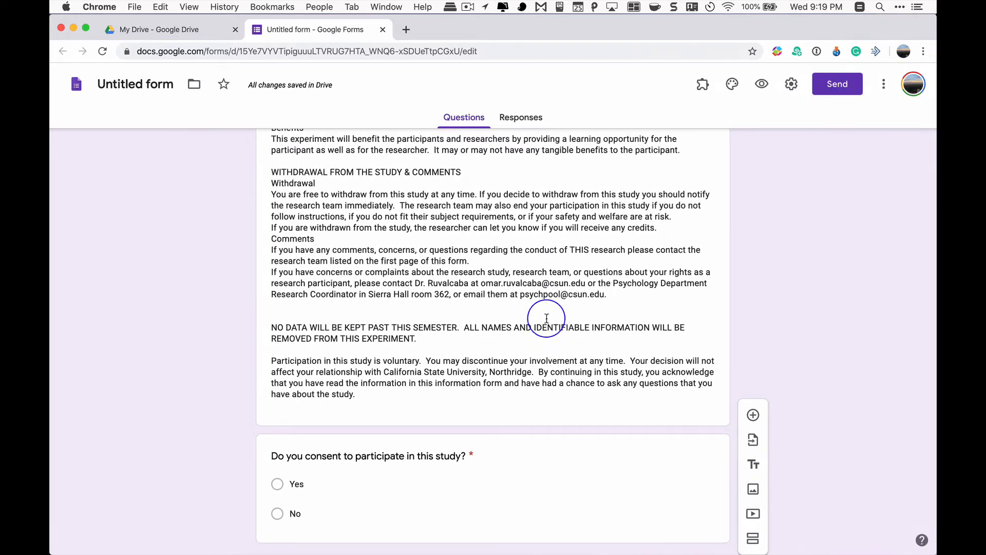
Review the form's order from the consent question through the math, demographic, debrief and non-participation sections
{"action": "scroll", "coordinate": [546, 336], "scroll_direction": "down", "scroll_amount": 5}
{"action": "scroll", "coordinate": [547, 334], "scroll_direction": "down", "scroll_amount": 2}
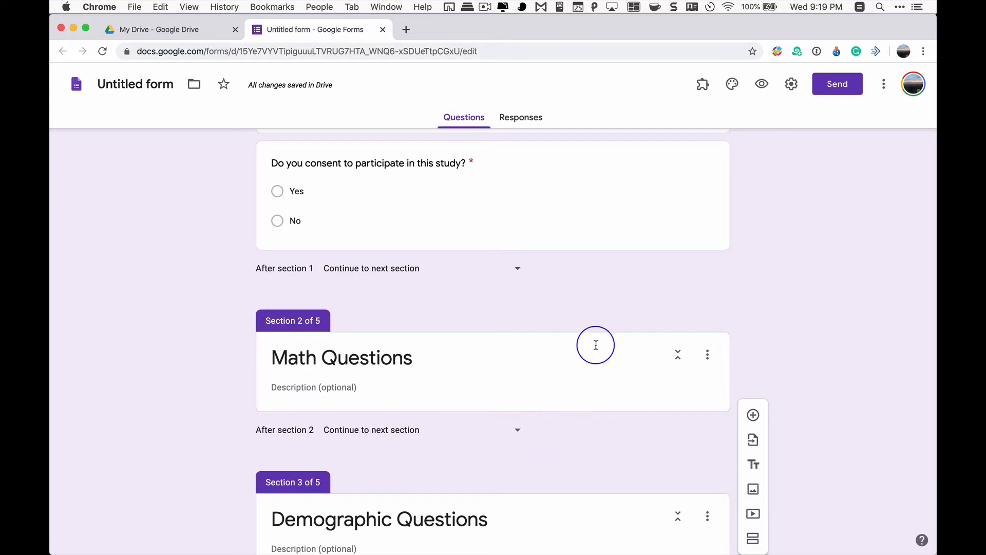
{"action": "scroll", "coordinate": [542, 339], "scroll_direction": "down", "scroll_amount": 3}
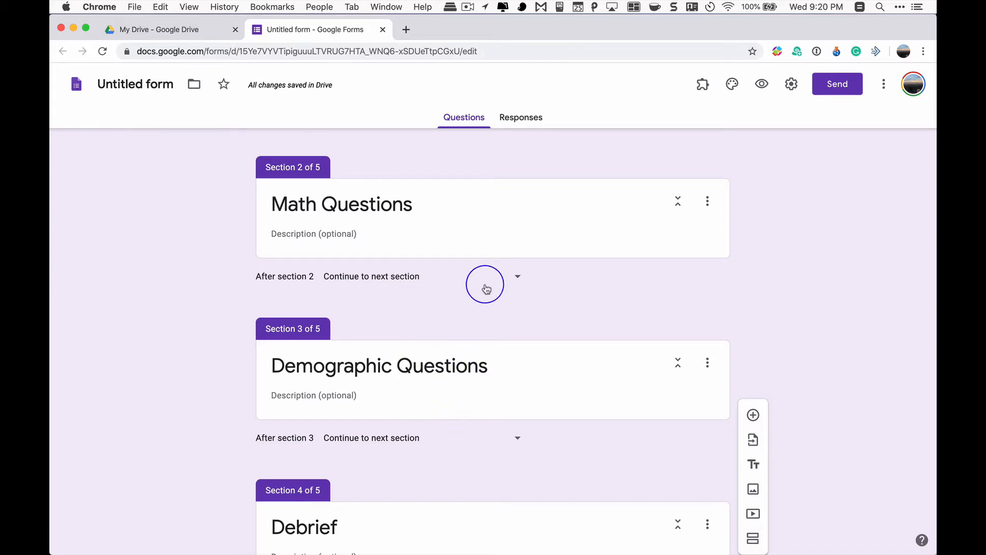
{"action": "scroll", "coordinate": [453, 387], "scroll_direction": "down", "scroll_amount": 3}
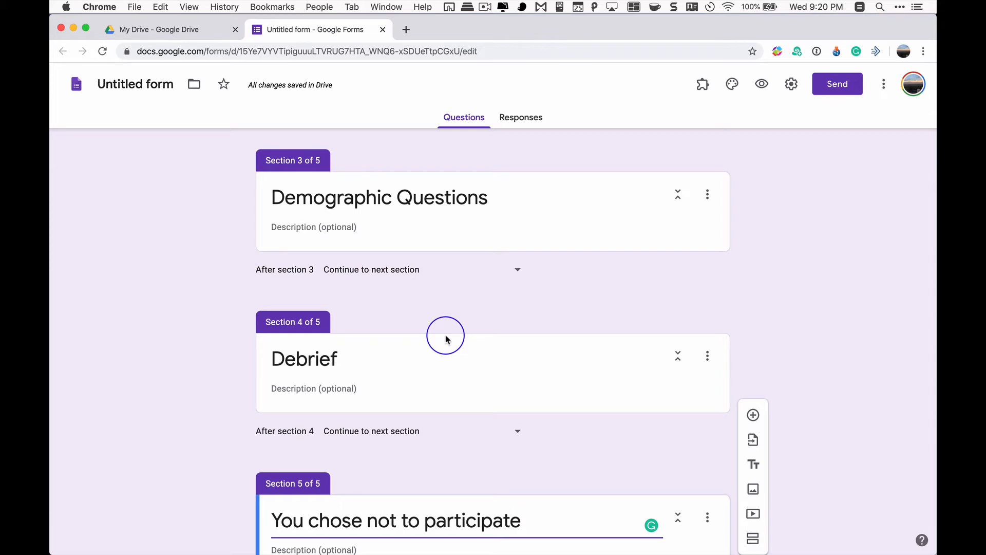
{"action": "scroll", "coordinate": [445, 339], "scroll_direction": "down", "scroll_amount": 3}
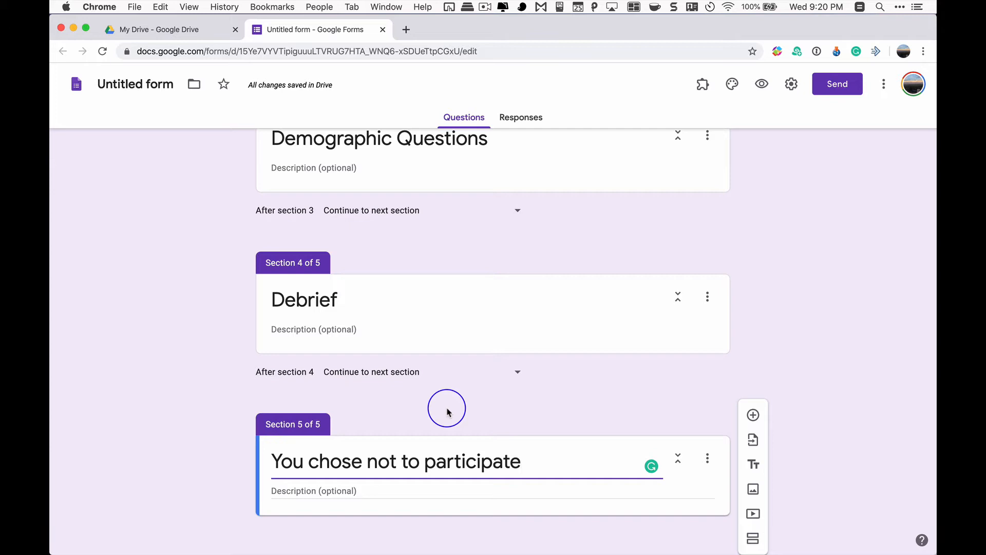
Reword the consent question to "Are you 18 years or older and do you consent to participate in this study?"
{"action": "scroll", "coordinate": [447, 411], "scroll_direction": "up", "scroll_amount": 15}
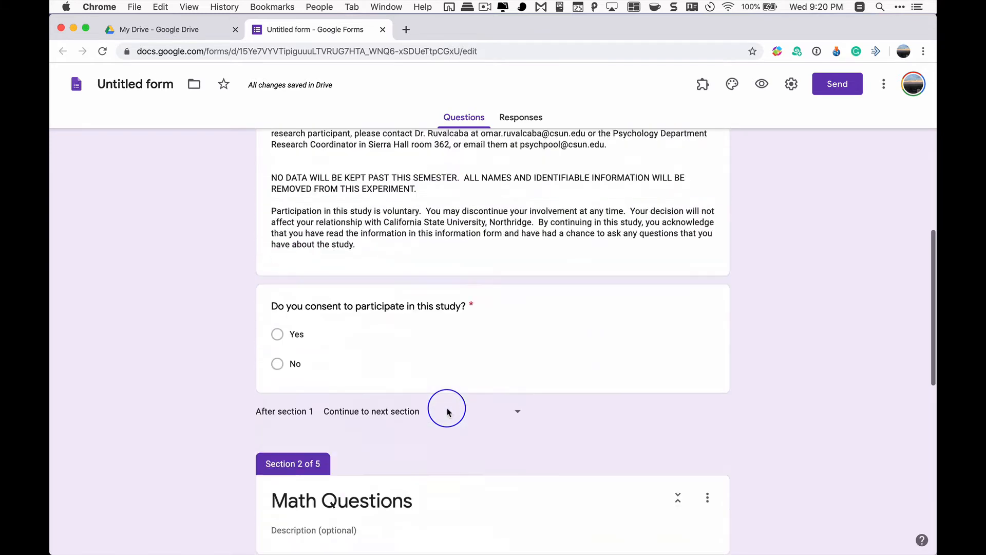
{"action": "scroll", "coordinate": [447, 409], "scroll_direction": "down", "scroll_amount": 3}
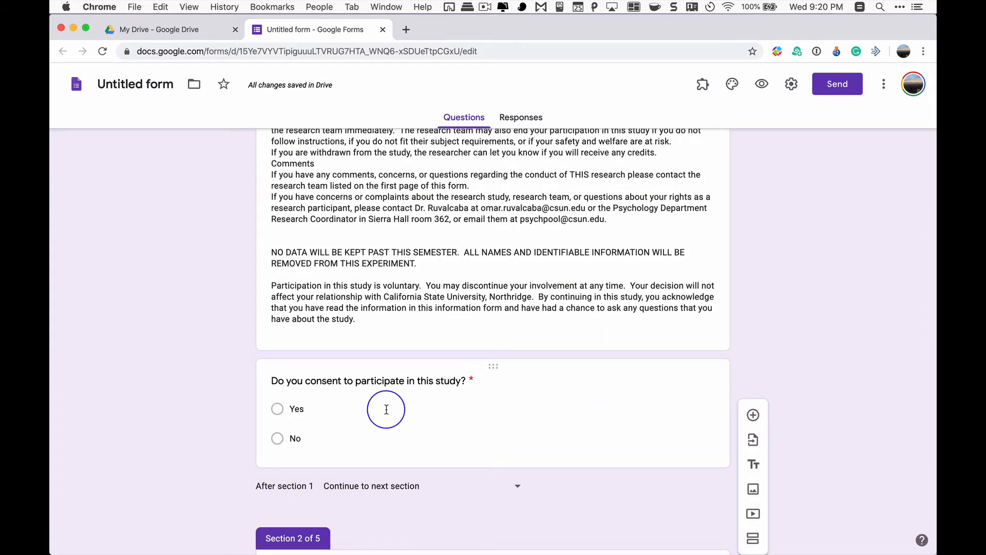
{"action": "left_click", "coordinate": [294, 383]}
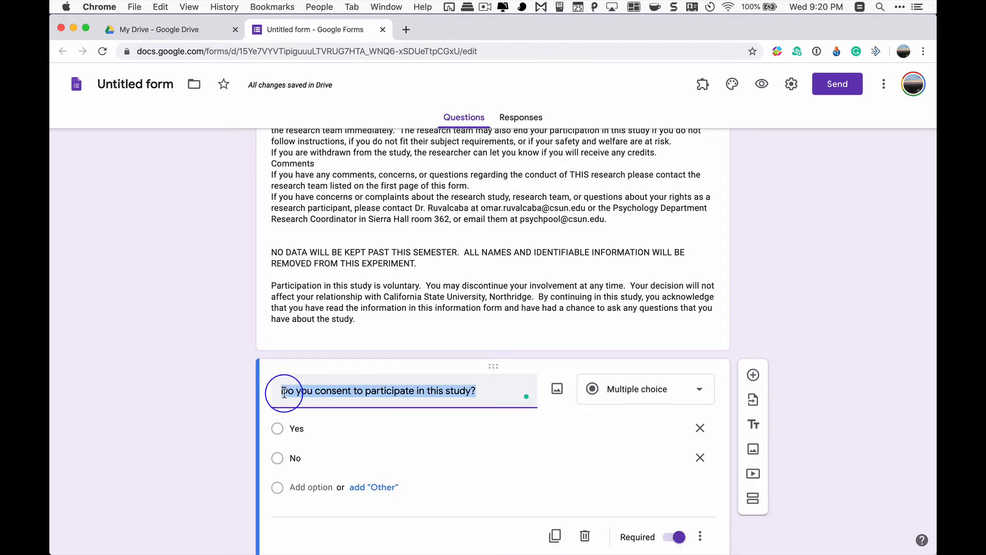
{"action": "left_click", "coordinate": [282, 392]}
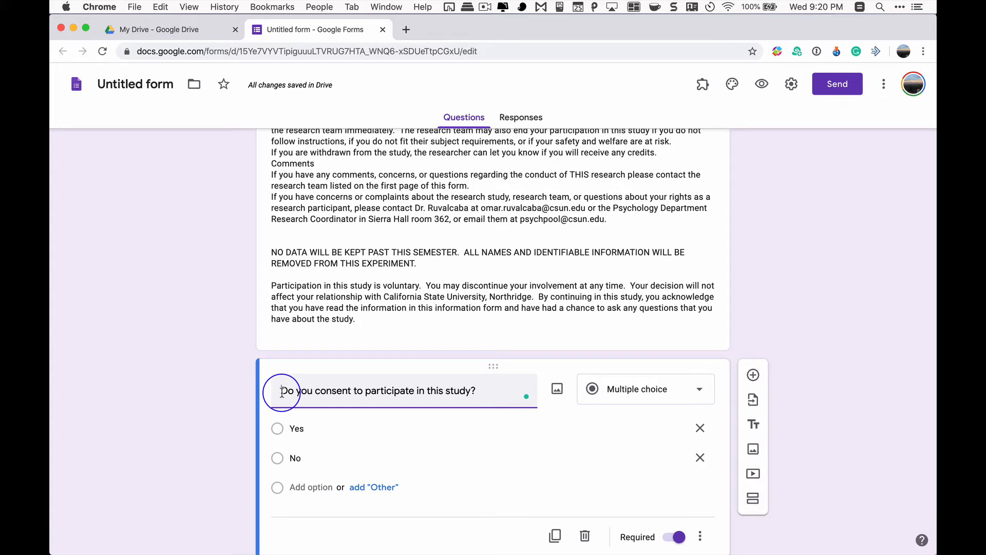
{"action": "type", "text": "A"}
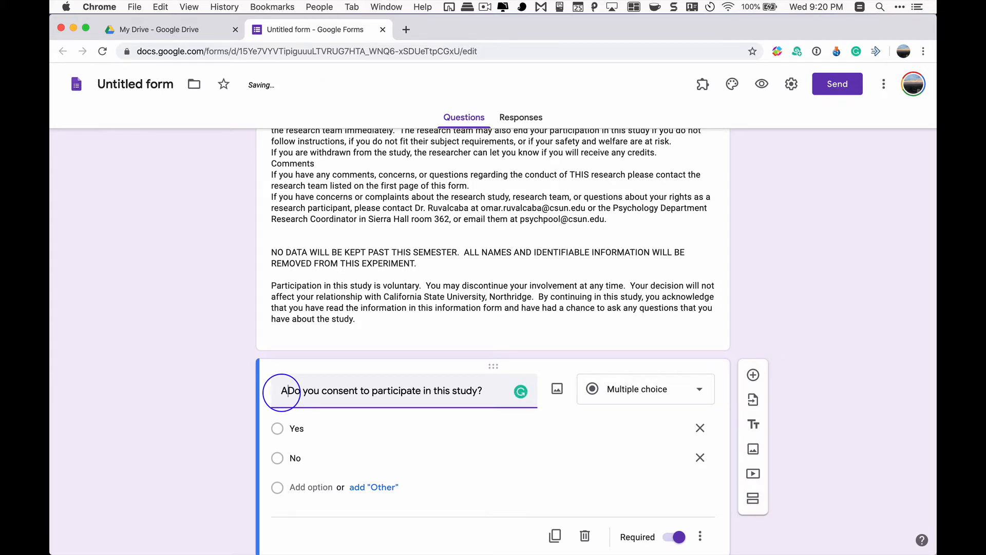
{"action": "type", "text": "re you 1"}
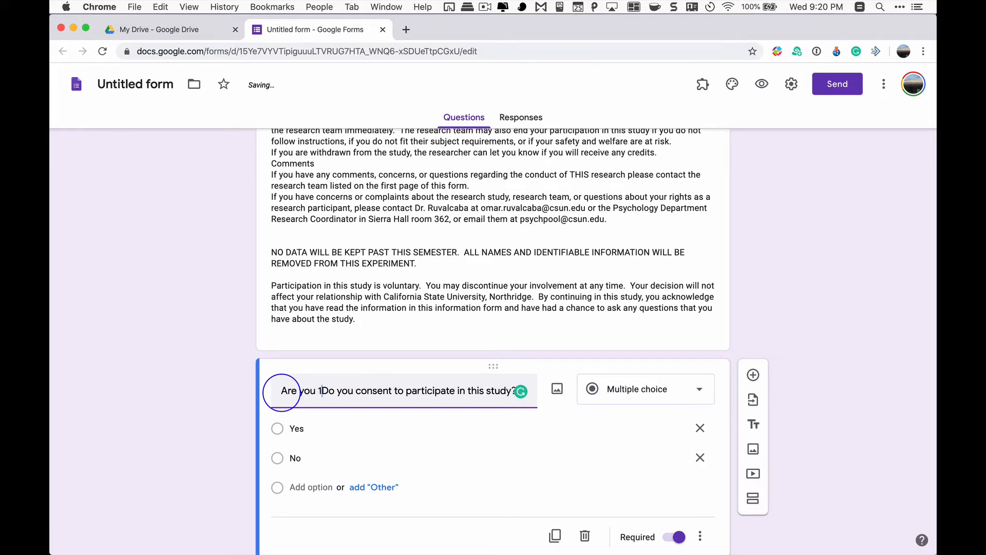
{"action": "type", "text": "8 years or old"}
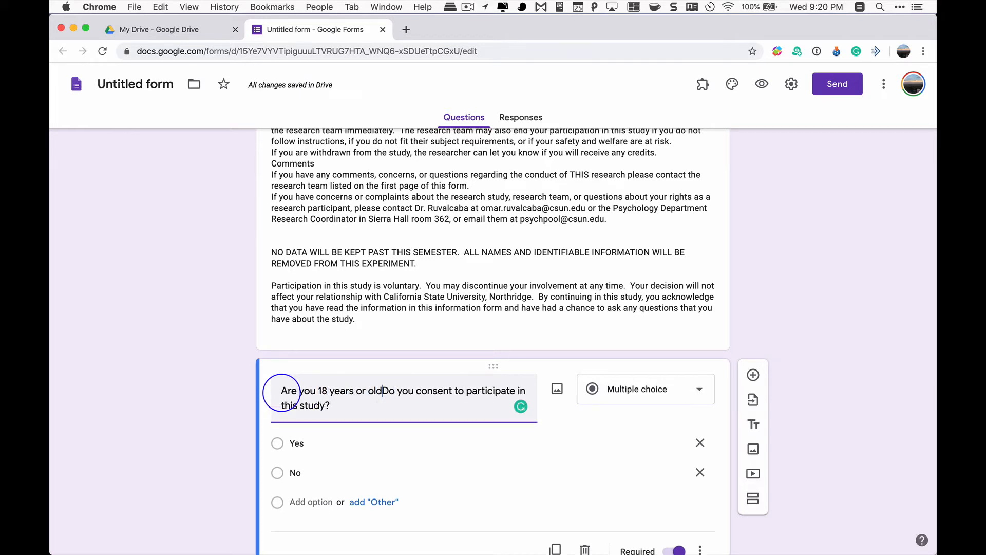
{"action": "type", "text": "er and"}
{"action": "key", "text": "Right"}
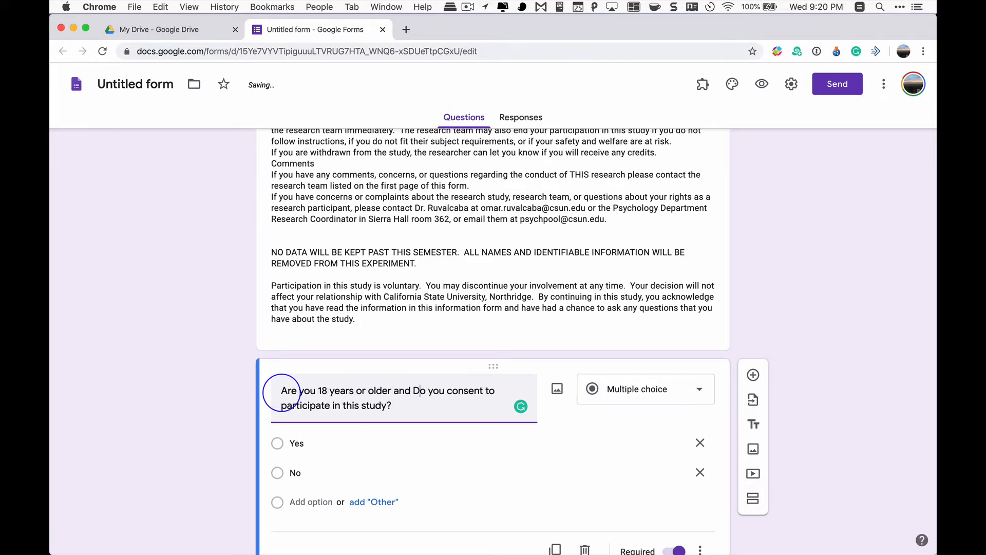
{"action": "key", "text": "BackSpace"}
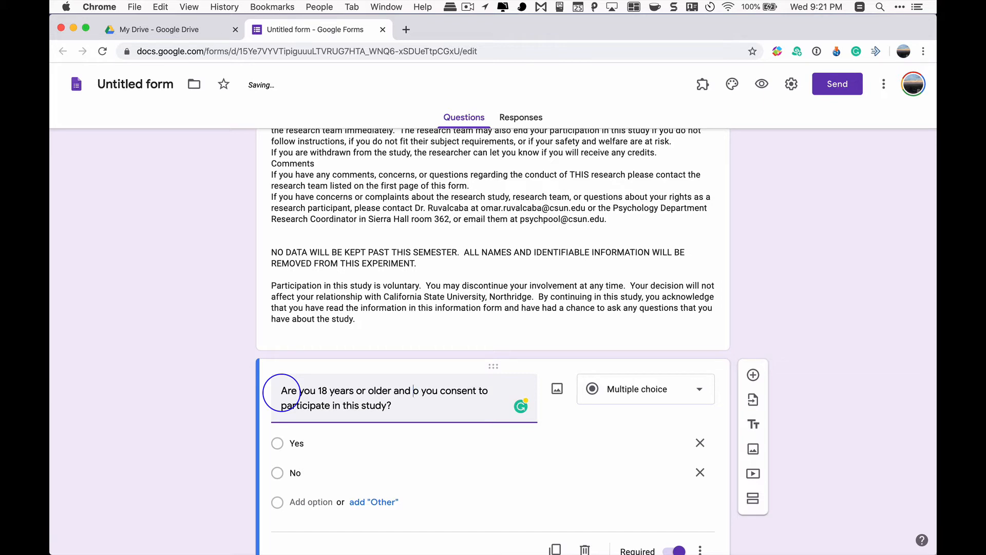
{"action": "type", "text": "d"}
{"action": "scroll", "coordinate": [281, 393], "scroll_direction": "down", "scroll_amount": 3}
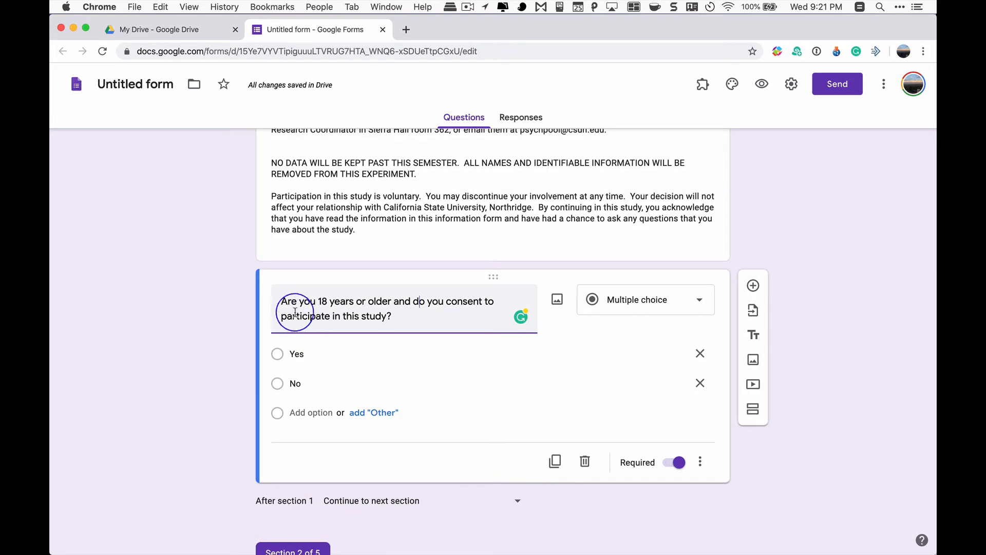
{"action": "left_click_drag", "start_coordinate": [277, 302], "coordinate": [395, 314]}
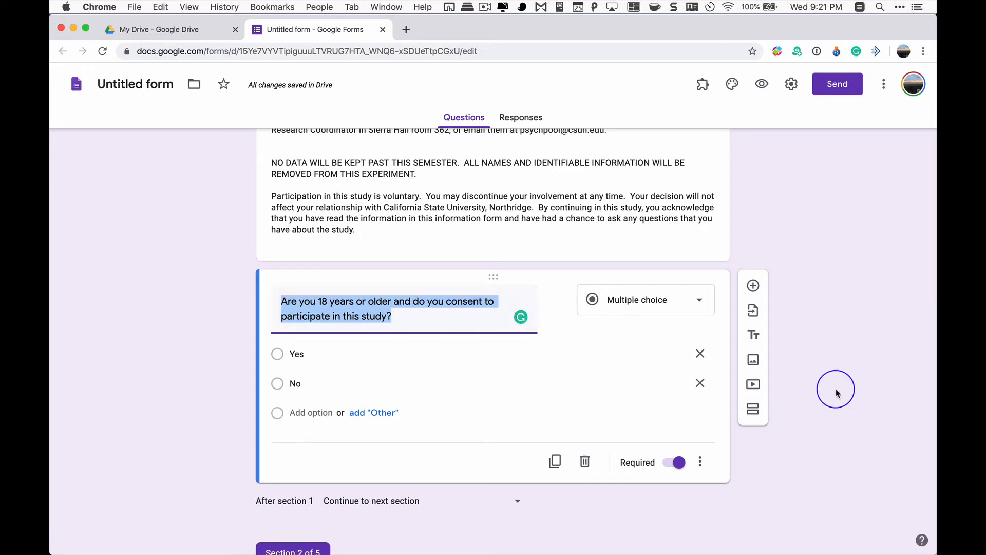
Make the consent question branch to sections by answer and send the No answer to section 5 (You chose not to participate)
{"action": "scroll", "coordinate": [836, 393], "scroll_direction": "down", "scroll_amount": 2}
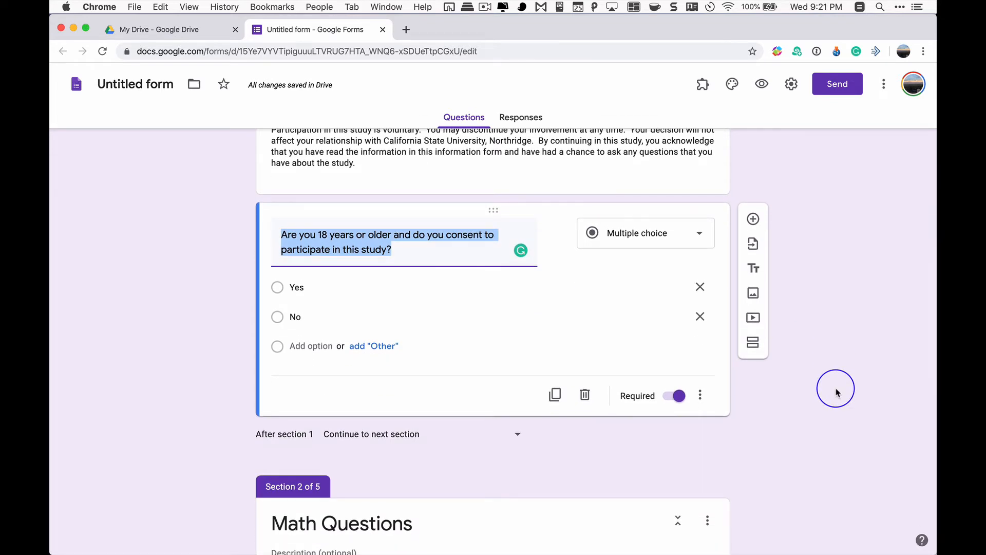
{"action": "left_click", "coordinate": [701, 398]}
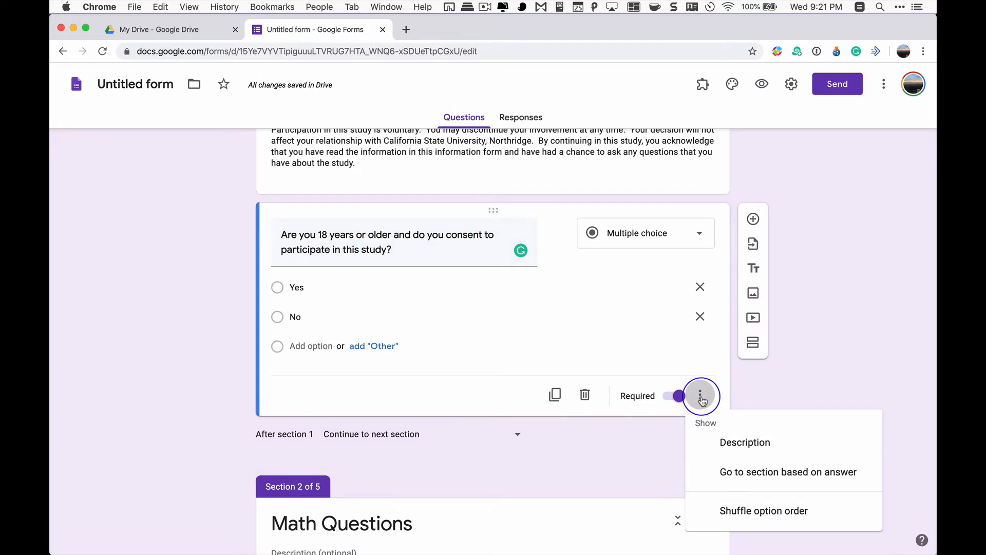
{"action": "left_click", "coordinate": [739, 472]}
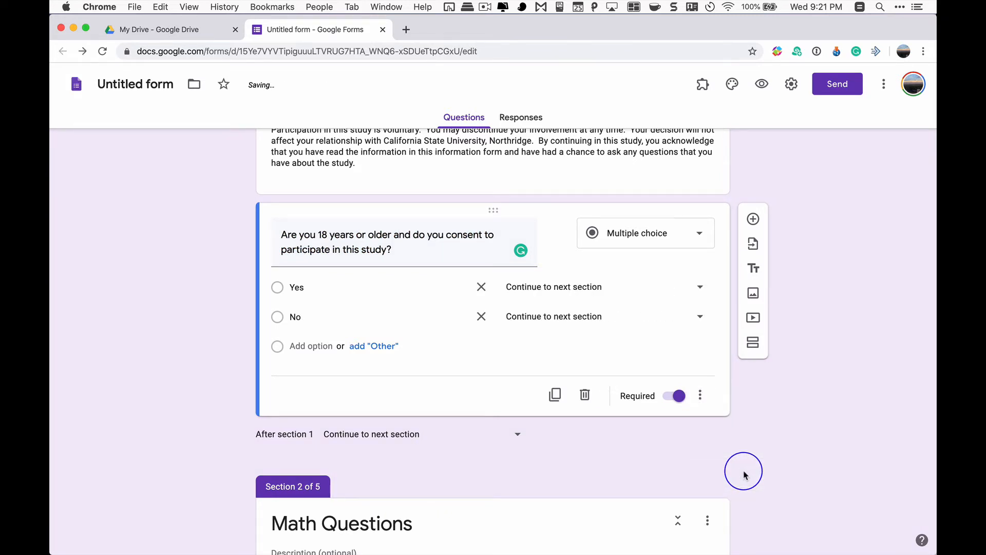
{"action": "left_click", "coordinate": [700, 395]}
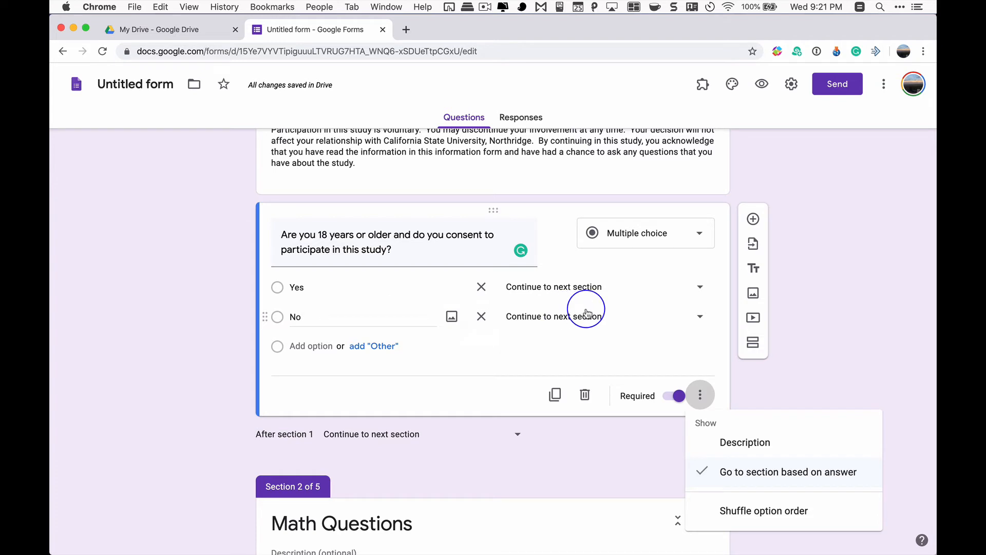
{"action": "left_click", "coordinate": [660, 321]}
{"action": "left_click", "coordinate": [697, 324]}
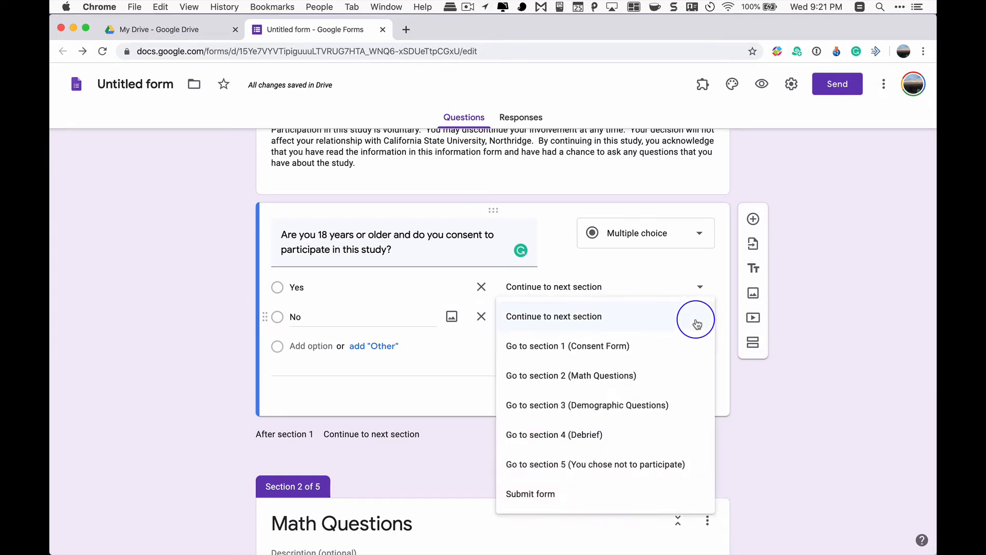
{"action": "left_click", "coordinate": [645, 472]}
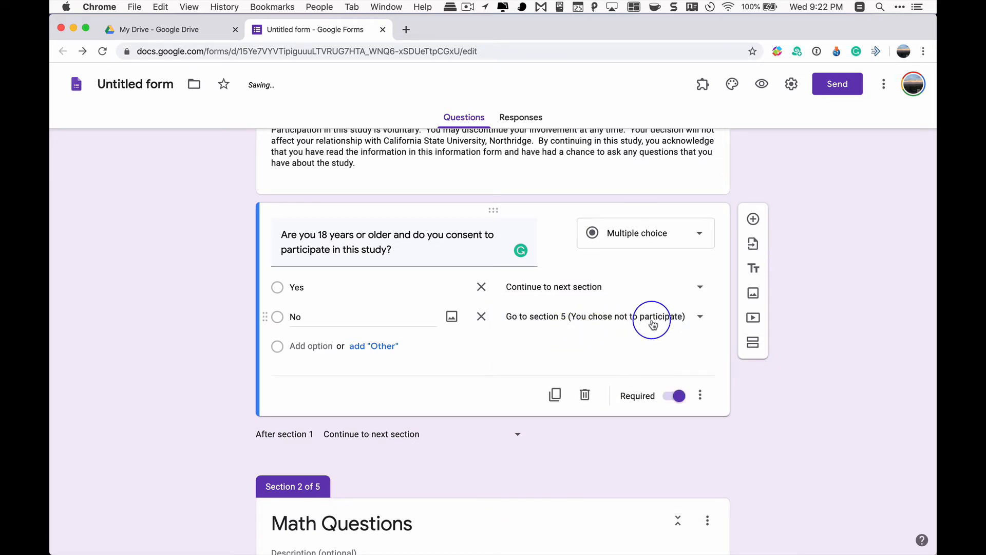
Describe the last section as "You decided not to participate in this study. If this was an accident, please select back in your browser."
{"action": "scroll", "coordinate": [668, 328], "scroll_direction": "down", "scroll_amount": 10}
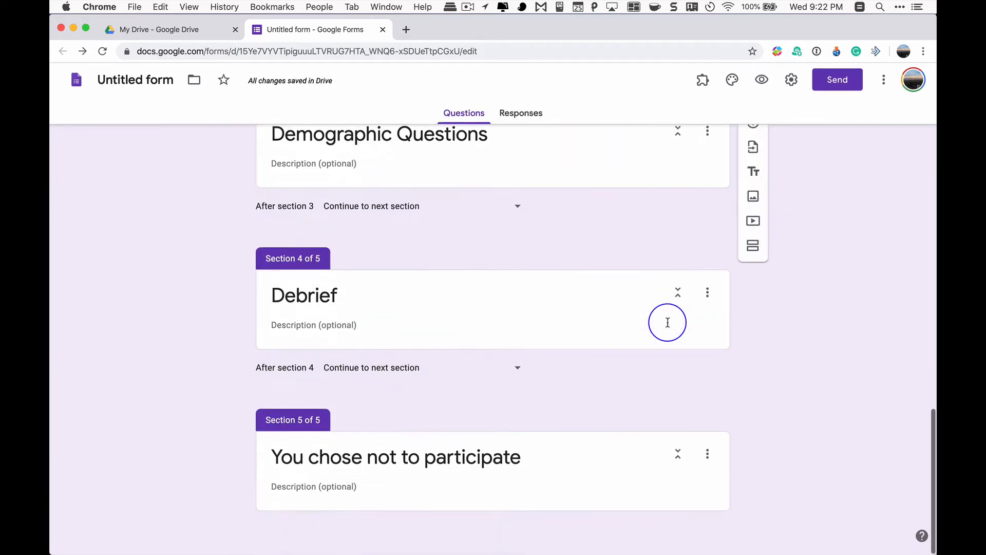
{"action": "left_click", "coordinate": [326, 492]}
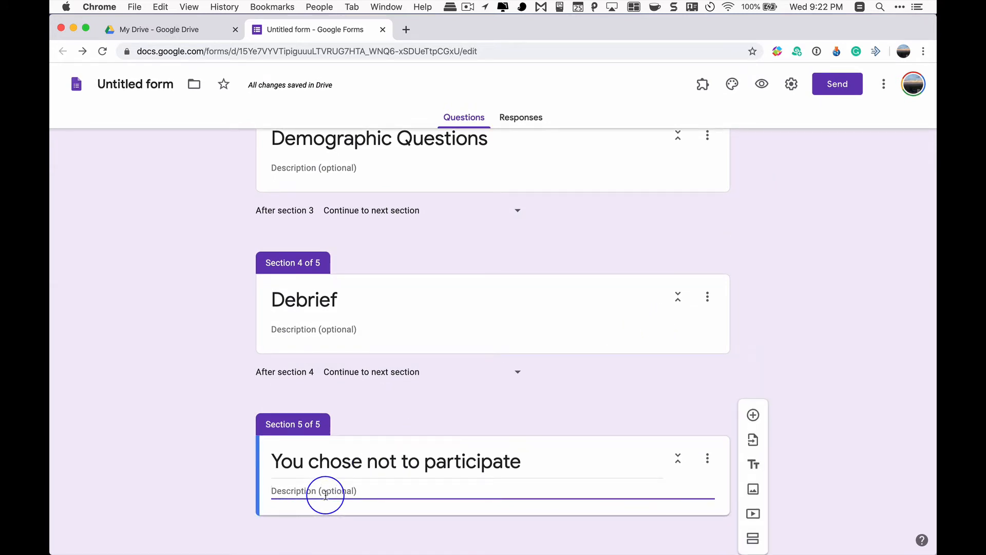
{"action": "type", "text": "Yoou"}
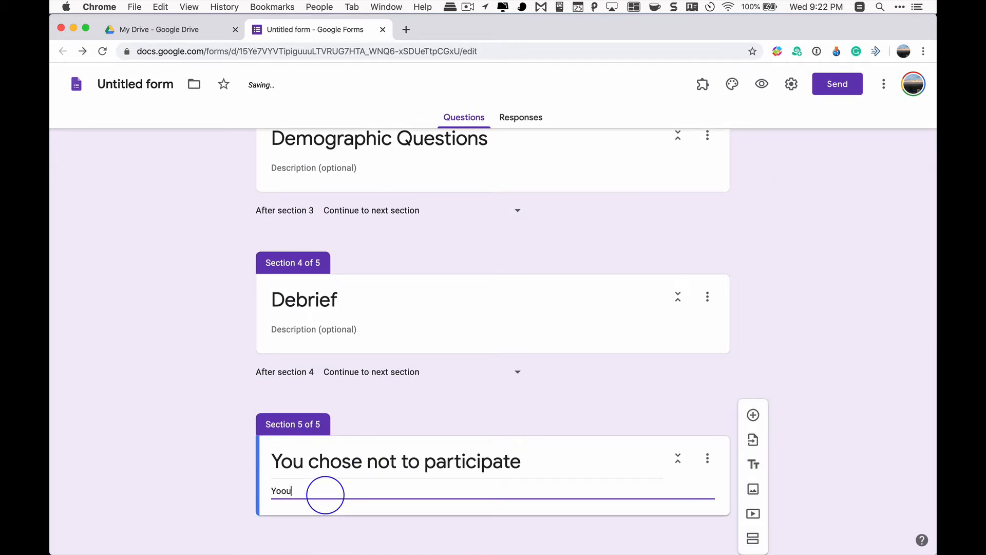
{"action": "type", "text": " sel"}
{"action": "key", "text": "BackSpace"}
{"action": "key", "text": "BackSpace"}
{"action": "key", "text": "BackSpace"}
{"action": "type", "text": "decided not to"}
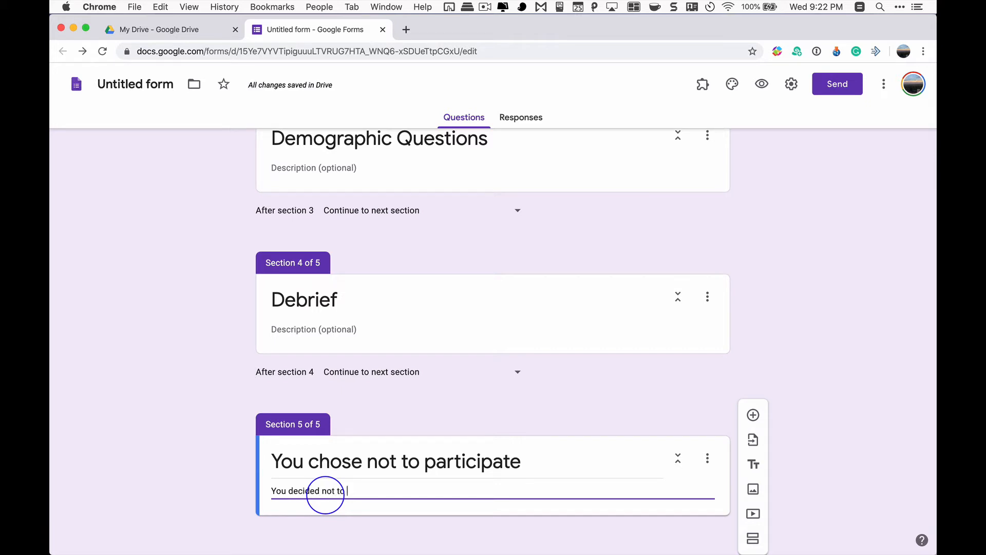
{"action": "type", "text": " particiapte in th"}
{"action": "key", "text": "BackSpace"}
{"action": "key", "text": "BackSpace"}
{"action": "key", "text": "BackSpace"}
{"action": "key", "text": "BackSpace"}
{"action": "type", "text": "pate in thi"}
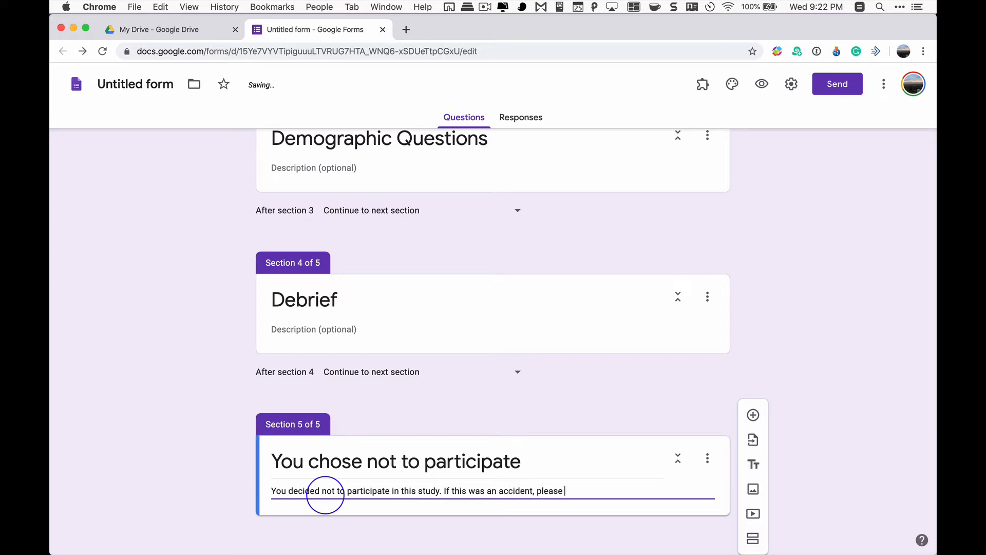
{"action": "key", "text": "BackSpace"}
{"action": "key", "text": "BackSpace"}
{"action": "key", "text": "BackSpace"}
{"action": "key", "text": "BackSpace"}
{"action": "type", "text": "p"}
{"action": "key", "text": "BackSpace"}
{"action": "type", "text": "select back in your browser."}
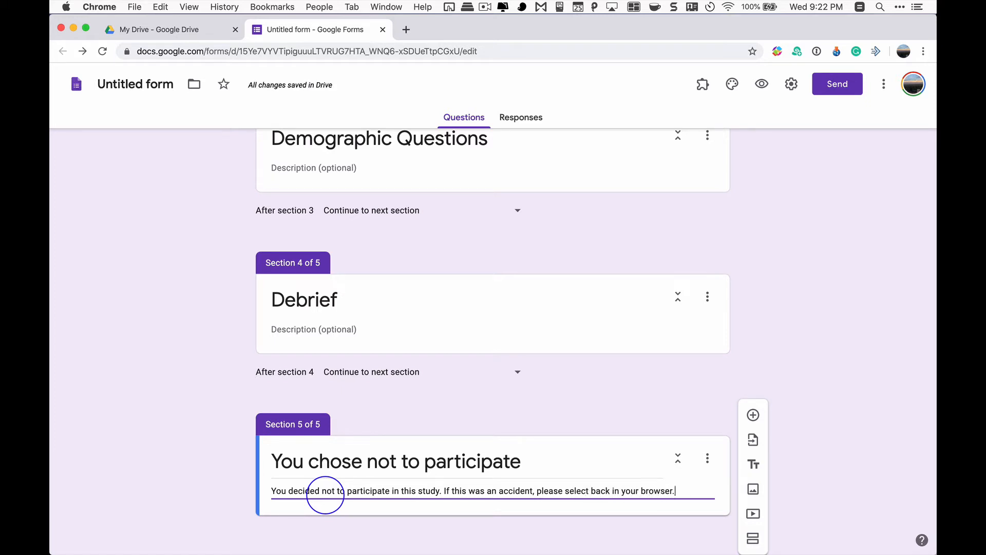
{"action": "scroll", "coordinate": [456, 468], "scroll_direction": "down", "scroll_amount": 1}
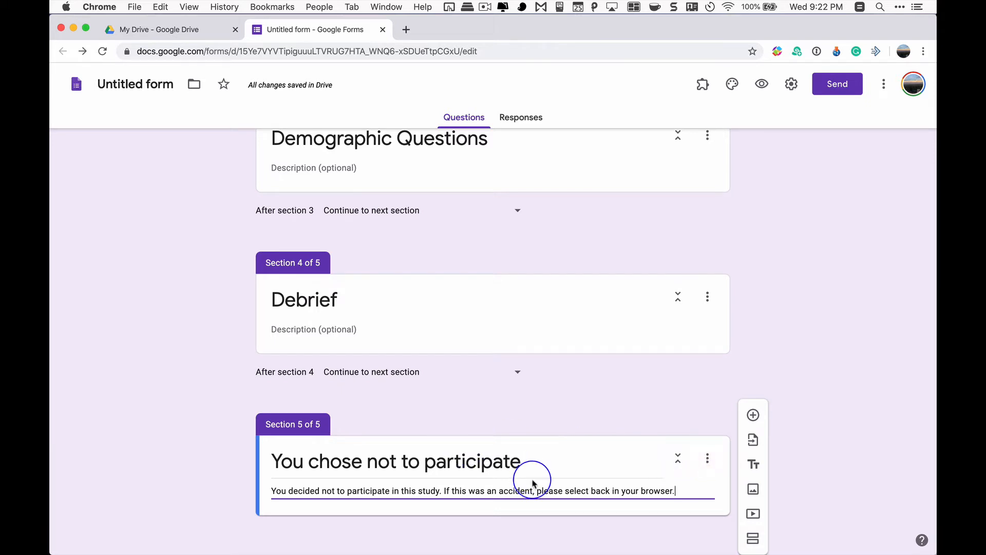
{"action": "mouse_move", "coordinate": [532, 552]}
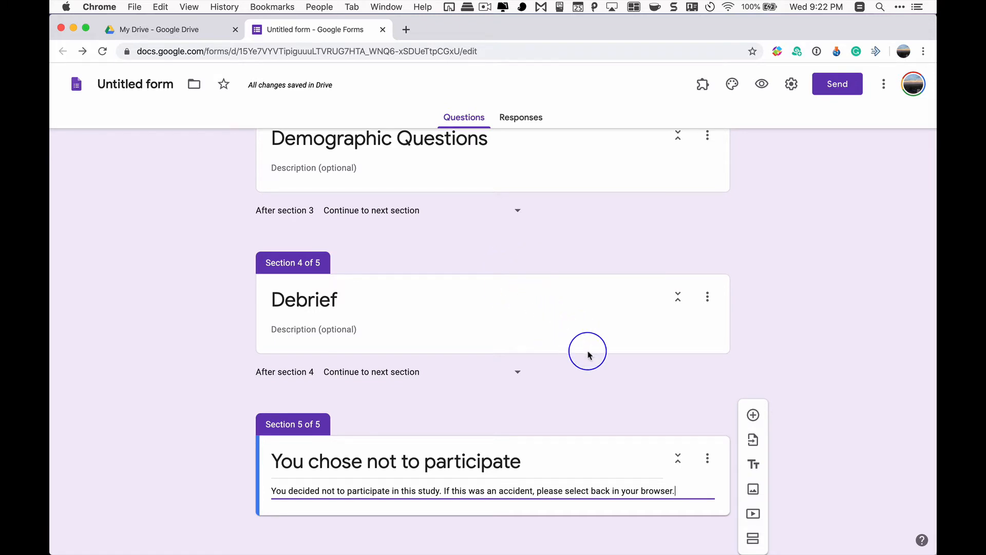
{"action": "left_click", "coordinate": [706, 302]}
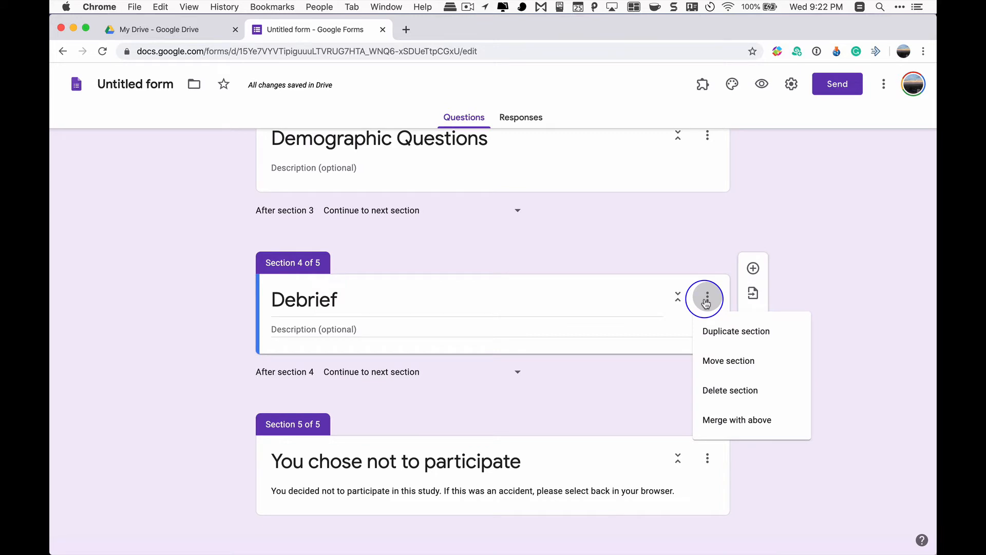
{"action": "left_click", "coordinate": [723, 371]}
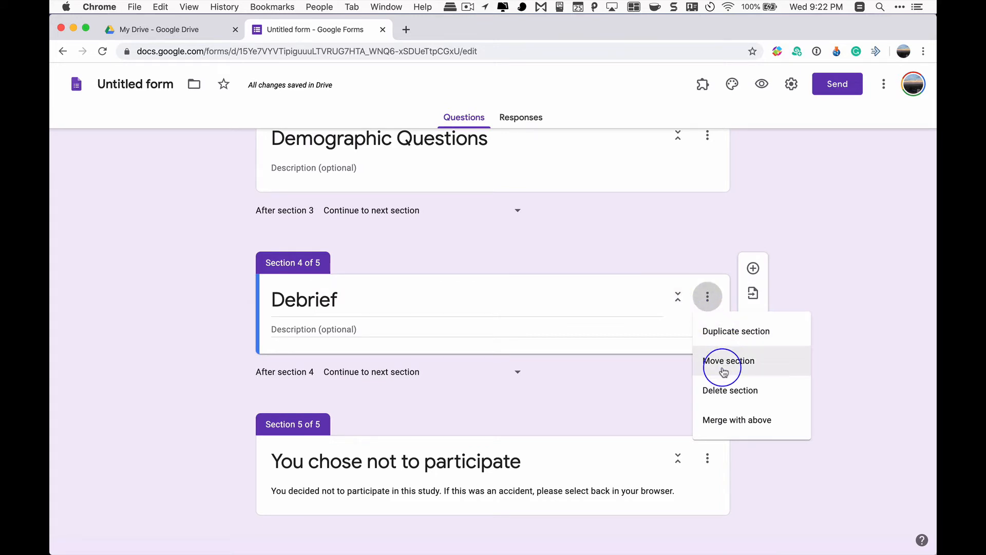
{"action": "left_click", "coordinate": [679, 304]}
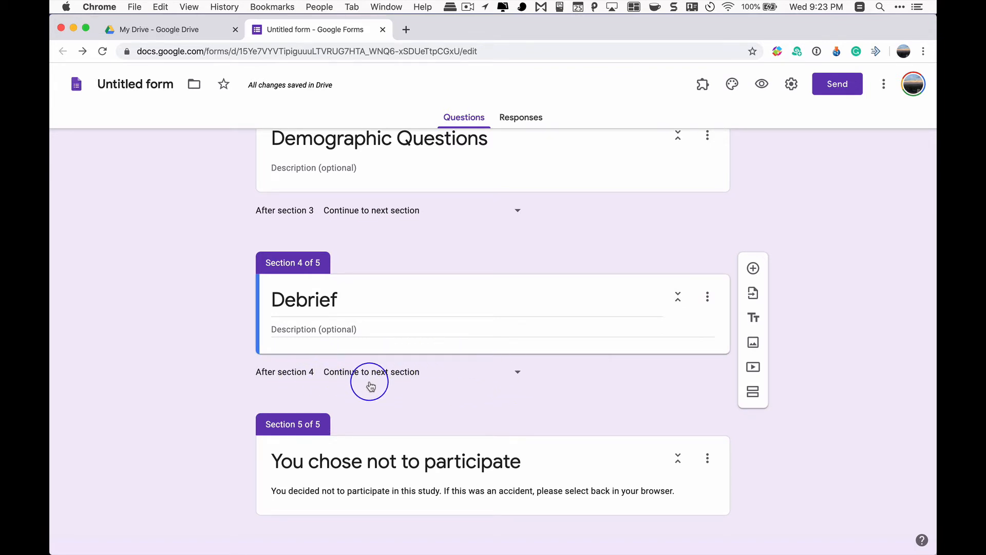
Set the form to submit after section 4, Debrief, instead of continuing to the next section
{"action": "left_click", "coordinate": [514, 377]}
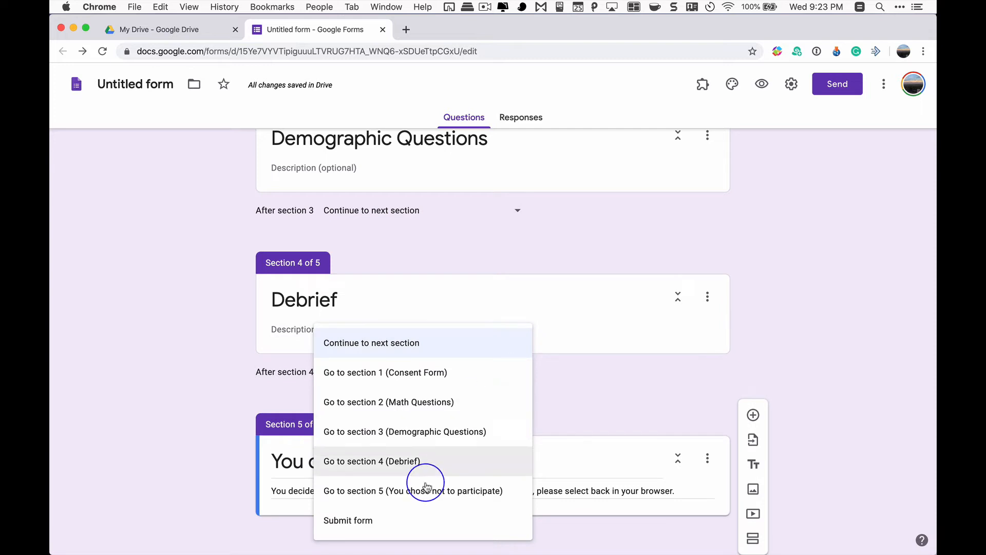
{"action": "left_click", "coordinate": [418, 516]}
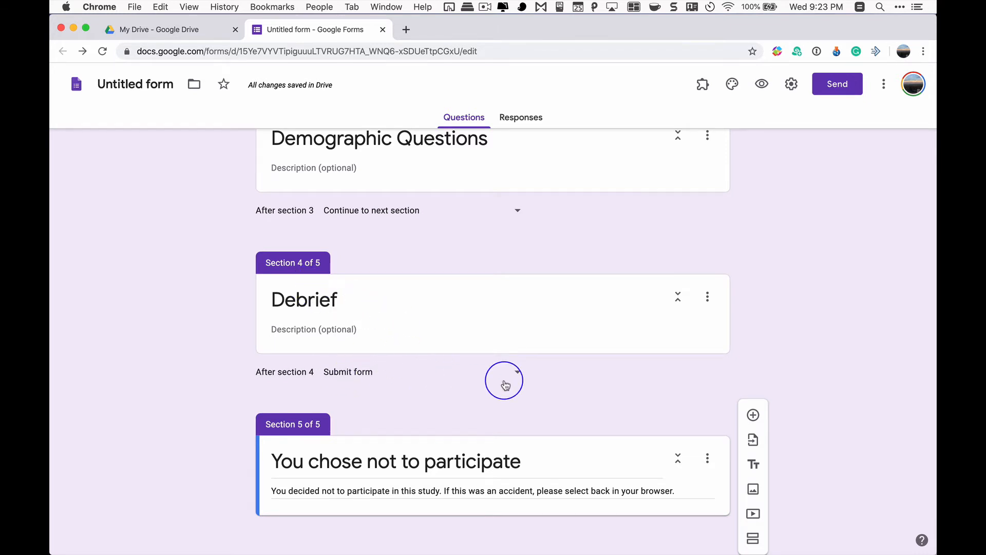
Narrow the browser window and switch to the Appendix C Debrief_Form document in Word
{"action": "left_click", "coordinate": [321, 328]}
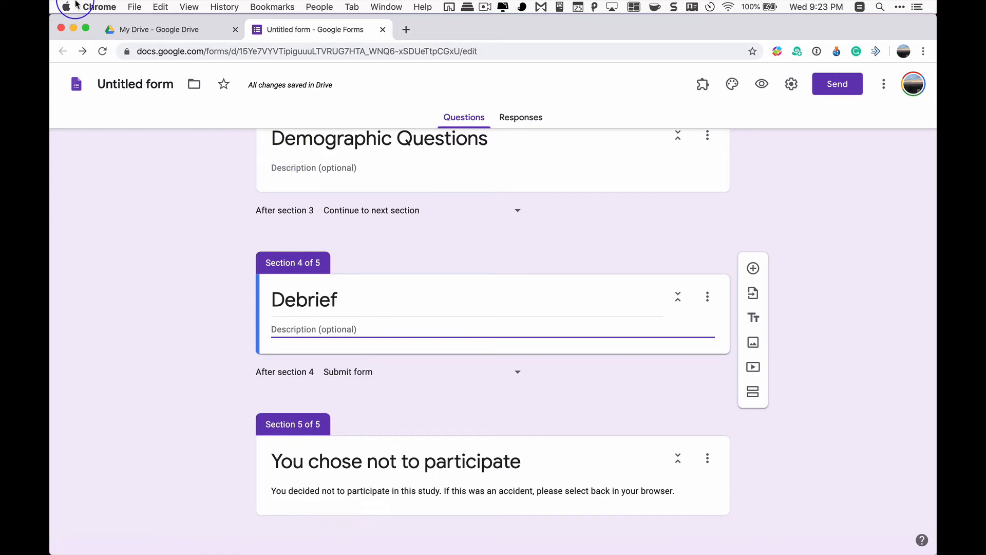
{"action": "left_click_drag", "start_coordinate": [510, 18], "coordinate": [185, 72]}
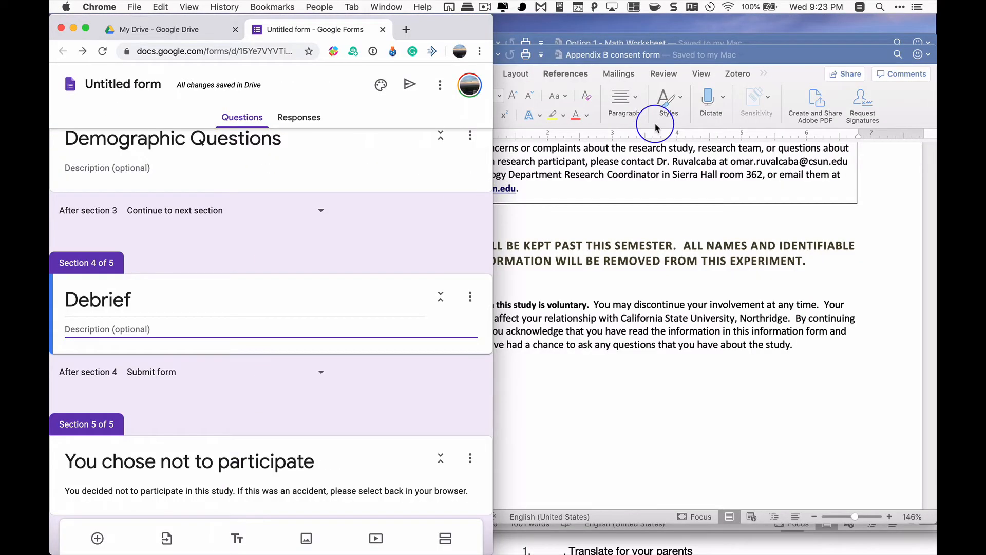
{"action": "left_click", "coordinate": [656, 127]}
{"action": "key", "text": "ctrl+Up"}
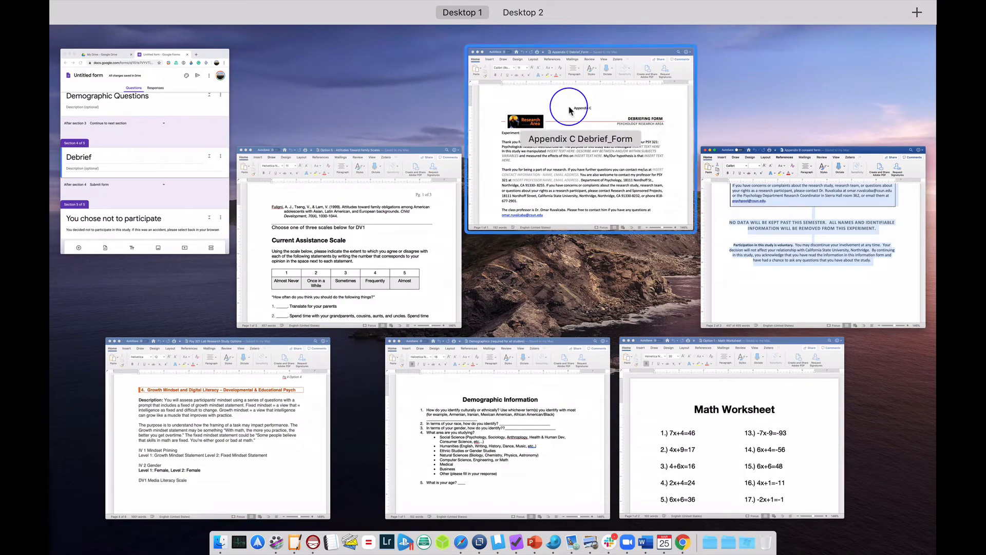
{"action": "left_click", "coordinate": [568, 105]}
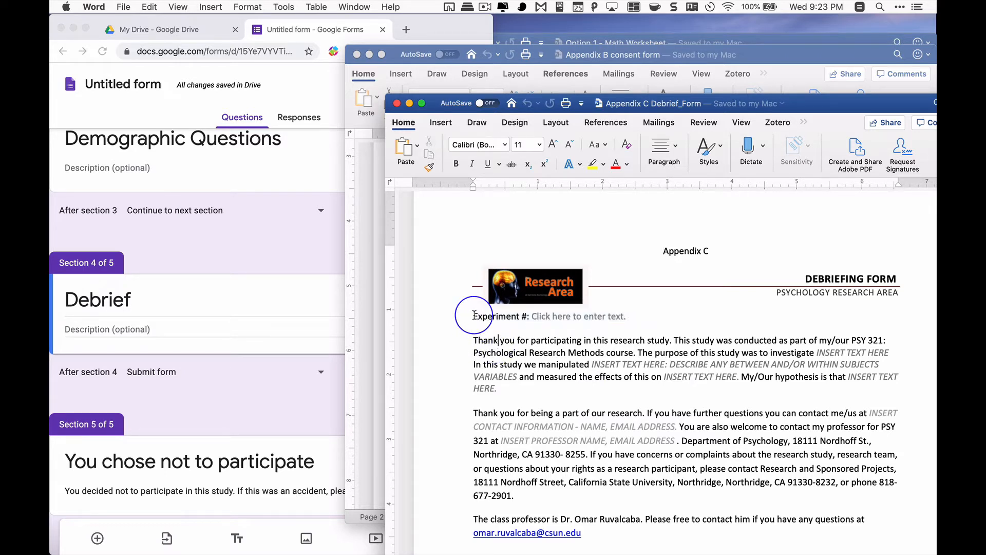
Copy the debriefing text from the "Experiment #" line through the professor's contact line into the Debrief section's description in Google Forms
{"action": "left_click_drag", "start_coordinate": [452, 313], "coordinate": [606, 393]}
{"action": "key", "text": "super+c"}
{"action": "scroll", "coordinate": [521, 382], "scroll_direction": "down", "scroll_amount": 3}
{"action": "scroll", "coordinate": [521, 382], "scroll_direction": "down", "scroll_amount": 2}
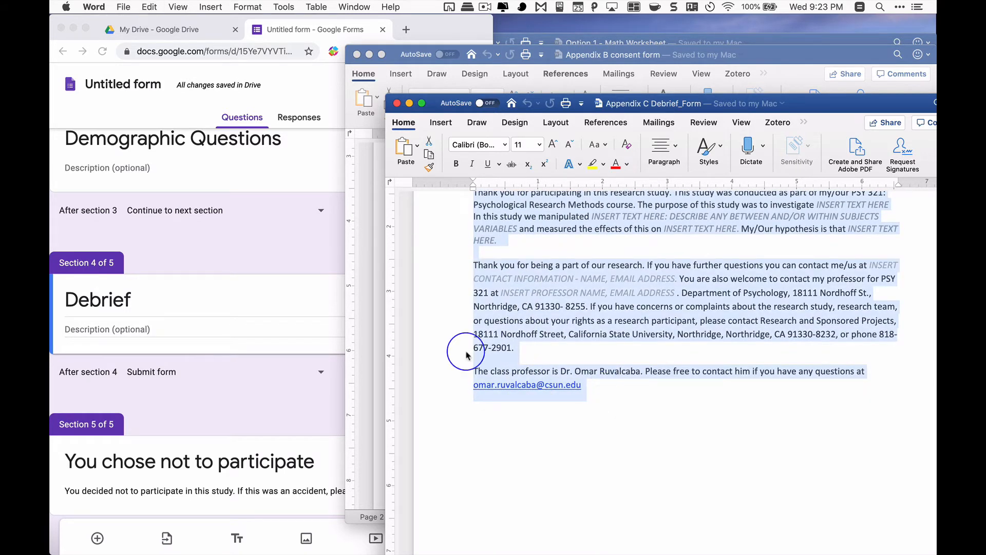
{"action": "left_click", "coordinate": [132, 329]}
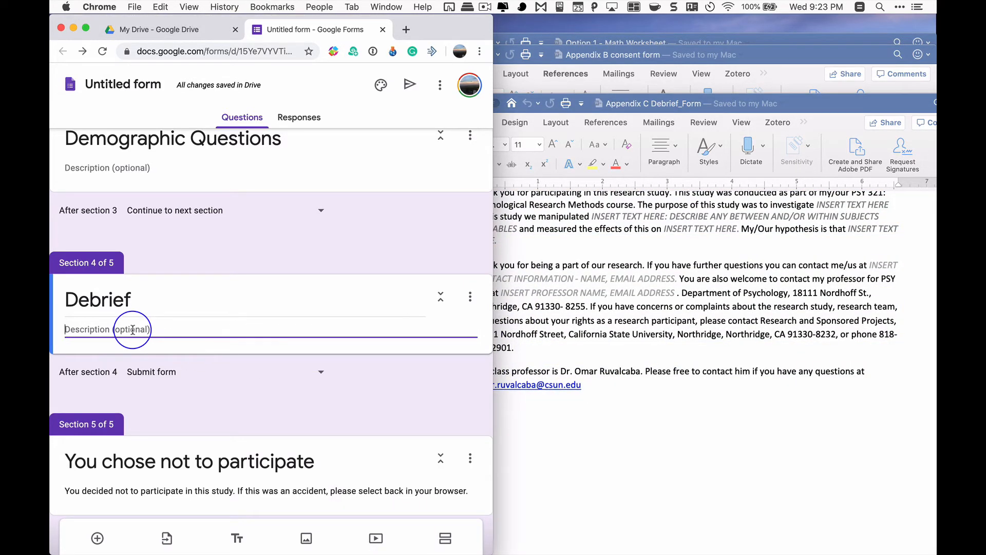
{"action": "key", "text": "super+v"}
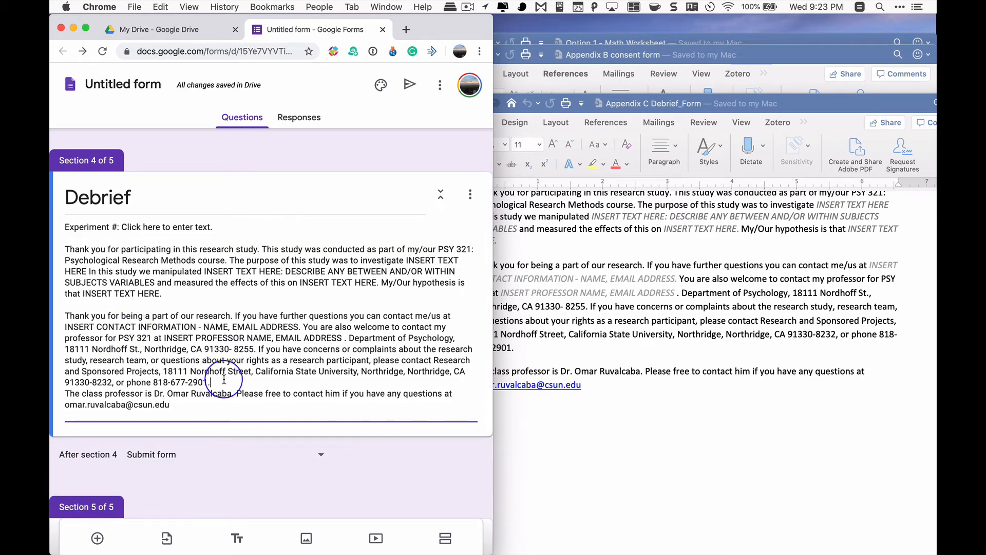
Put a blank line before the class professor paragraph and end the Debrief description with "**Please click on next to submit your survey**"
{"action": "key", "text": "Return"}
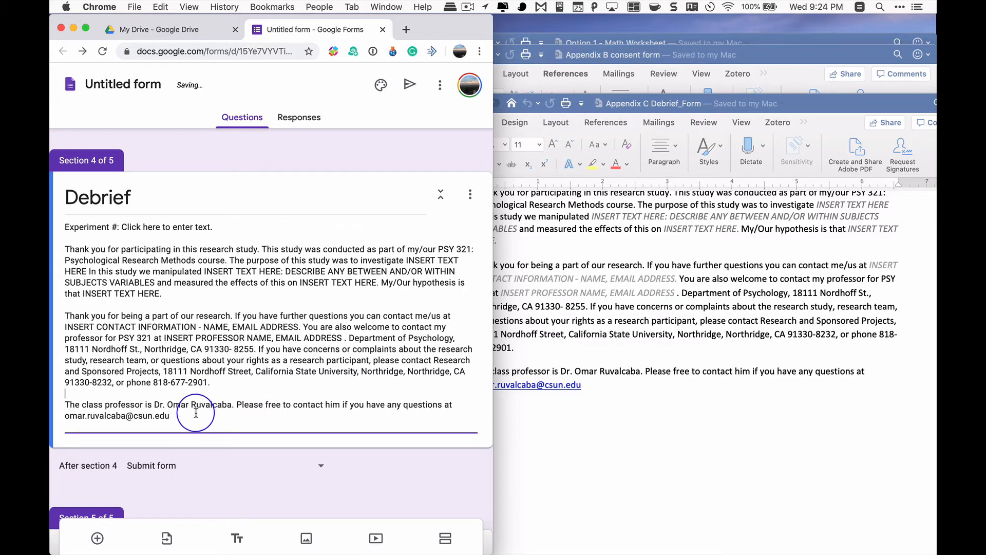
{"action": "left_click", "coordinate": [195, 412]}
{"action": "key", "text": "Return"}
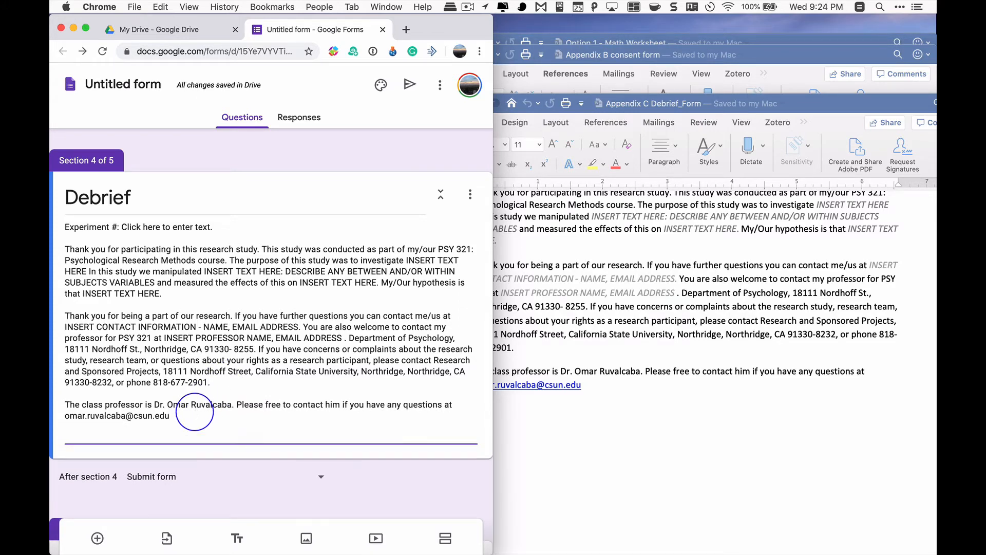
{"action": "key", "text": "Return"}
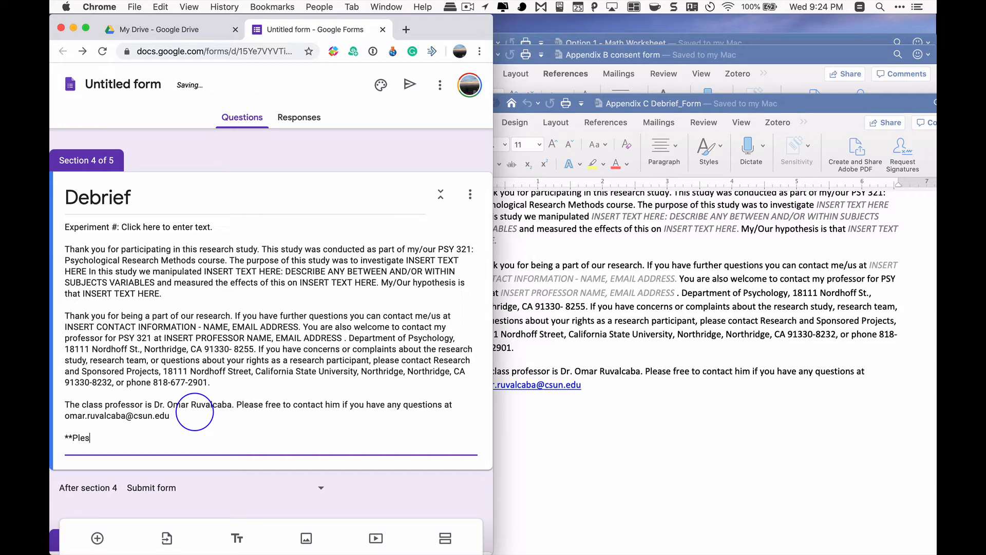
{"action": "type", "text": "**Plese click on next to submit your survey**"}
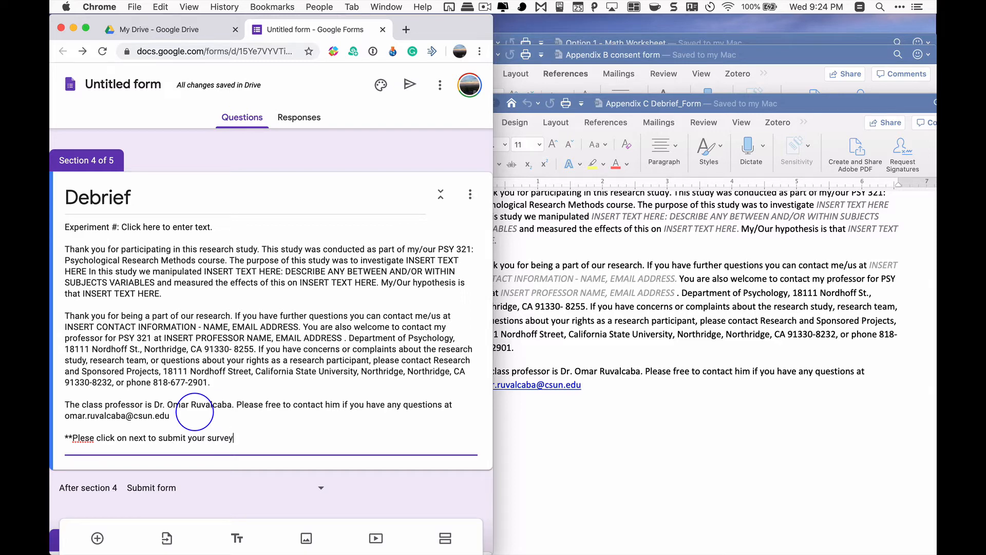
{"action": "left_click", "coordinate": [84, 437]}
{"action": "type", "text": "a"}
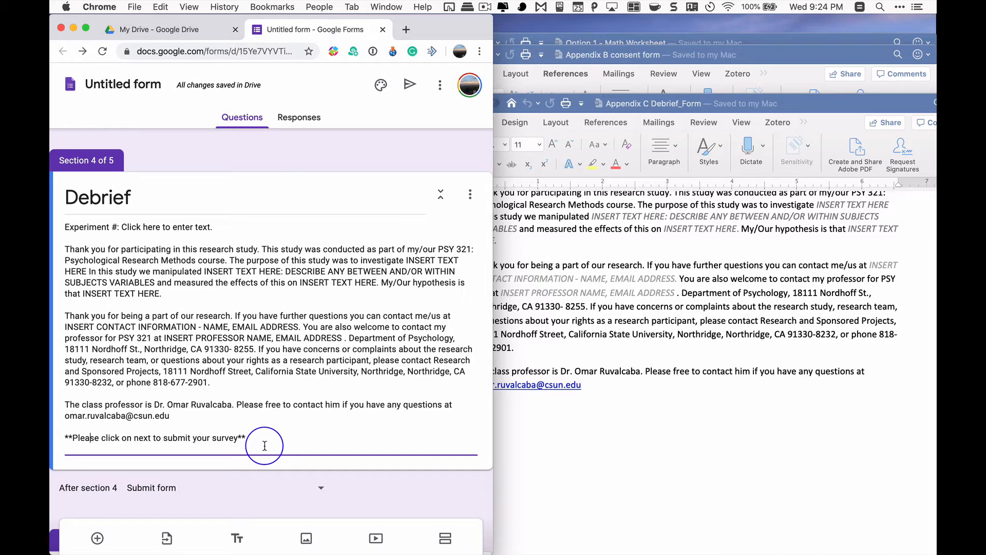
Delete the "Experiment #: Click here to enter text." line and the blank line below it from the Debrief description
{"action": "left_click", "coordinate": [130, 219]}
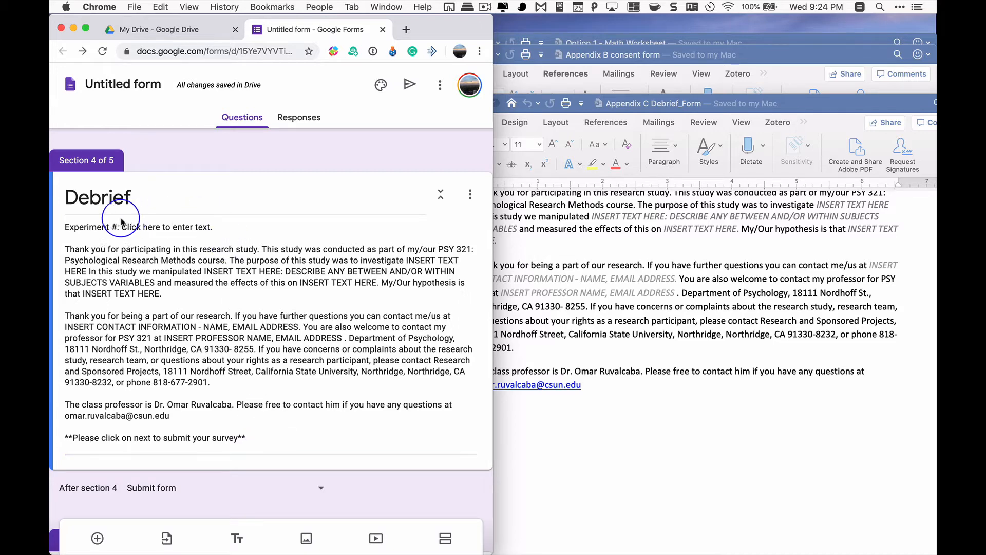
{"action": "key", "text": "super+a"}
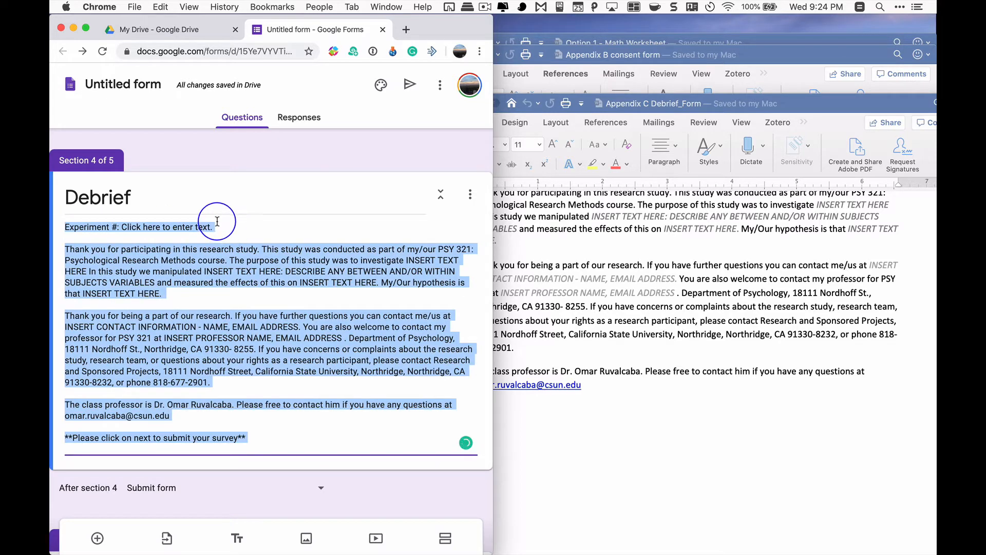
{"action": "left_click", "coordinate": [218, 225]}
{"action": "key", "text": "super+shift+Left"}
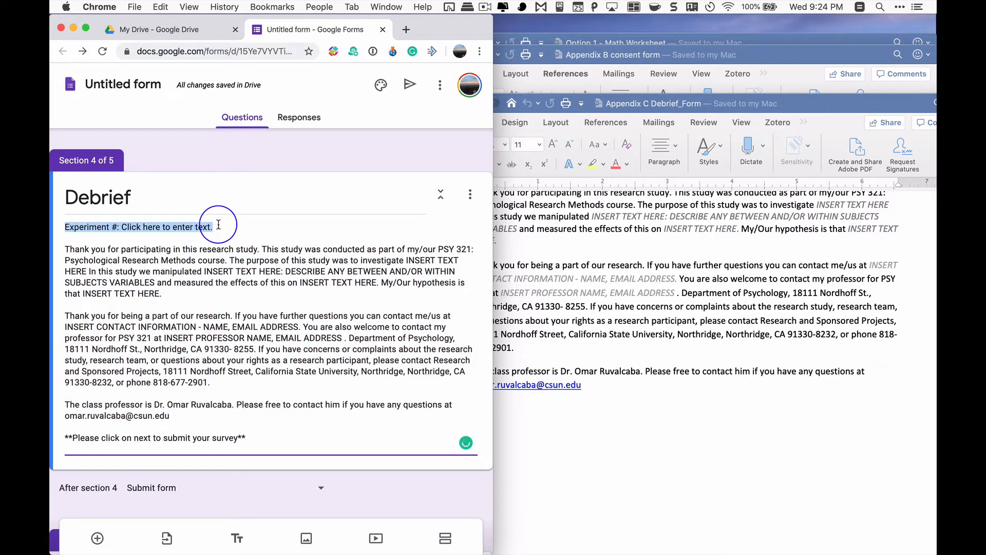
{"action": "key", "text": "BackSpace"}
{"action": "key", "text": "Delete"}
{"action": "key", "text": "Delete"}
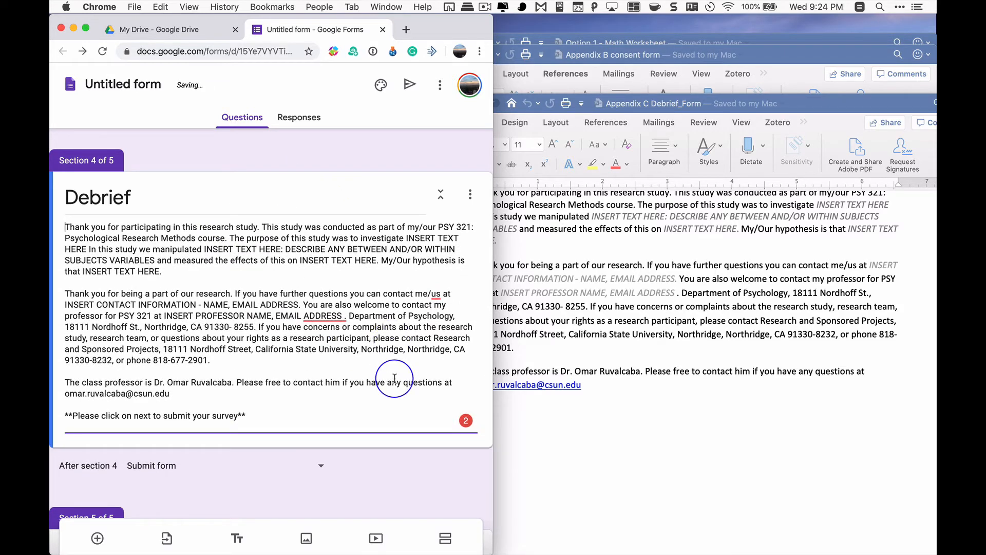
{"action": "scroll", "coordinate": [360, 471], "scroll_direction": "down", "scroll_amount": 5}
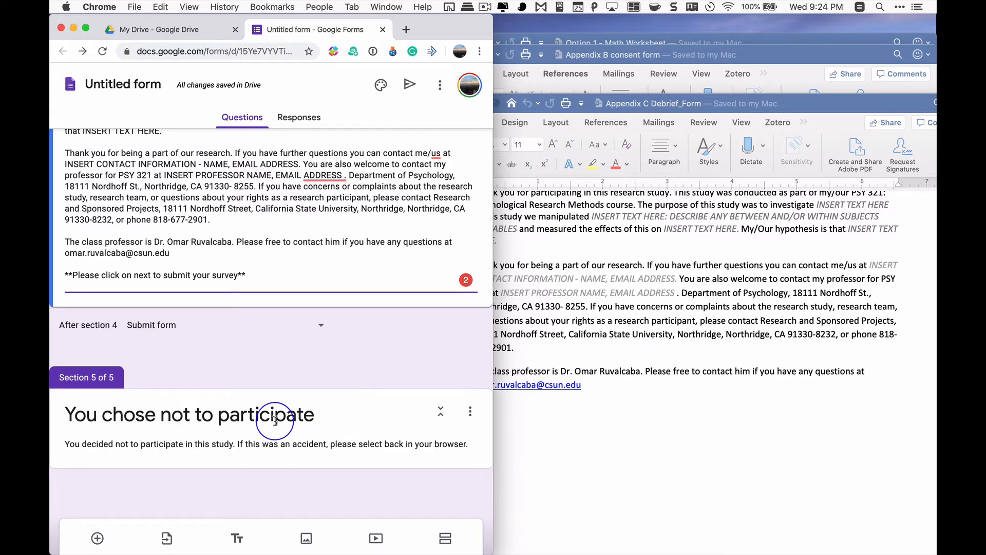
Check the available destinations after the Debrief section, leaving it on Submit form
{"action": "scroll", "coordinate": [276, 421], "scroll_direction": "up", "scroll_amount": 5}
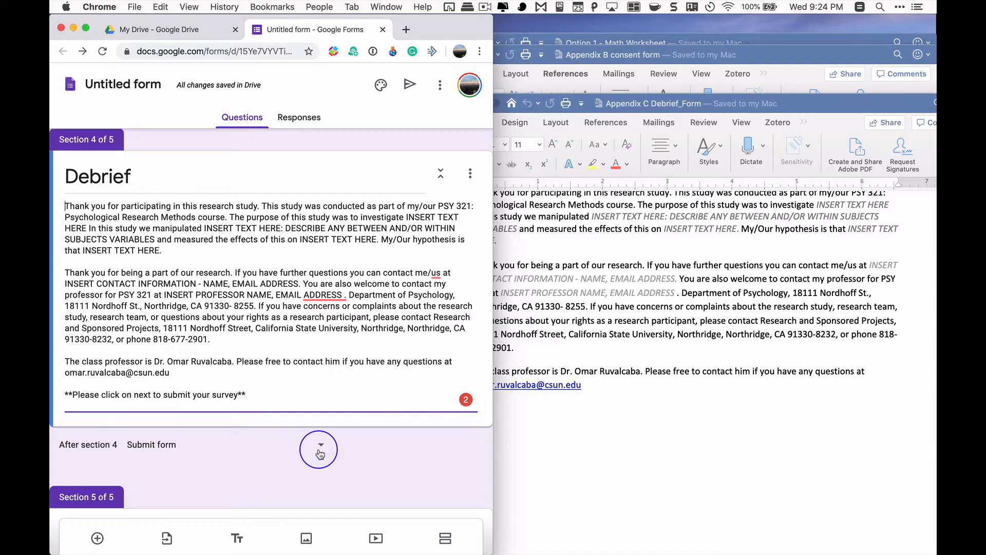
{"action": "left_click", "coordinate": [321, 446]}
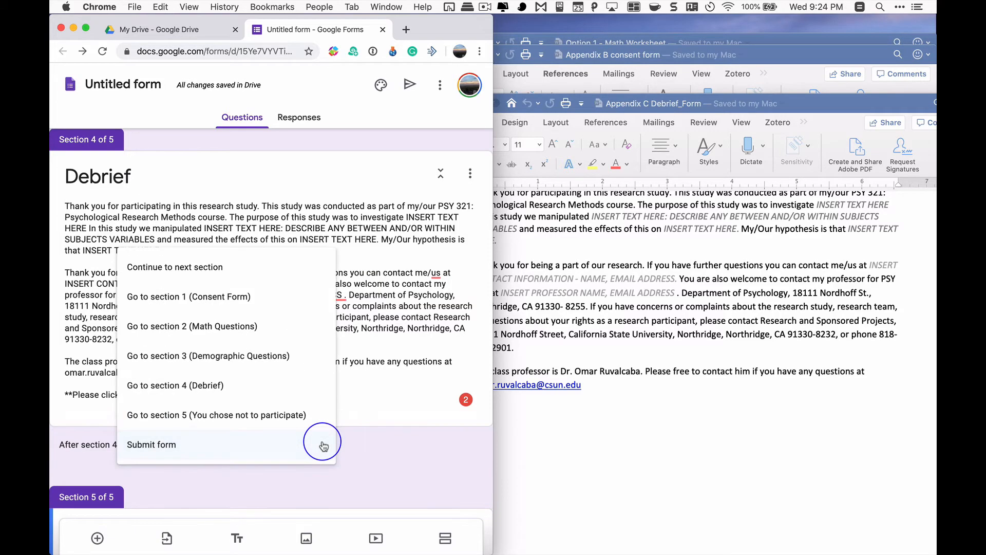
{"action": "left_click", "coordinate": [372, 456]}
{"action": "scroll", "coordinate": [373, 455], "scroll_direction": "up", "scroll_amount": 15}
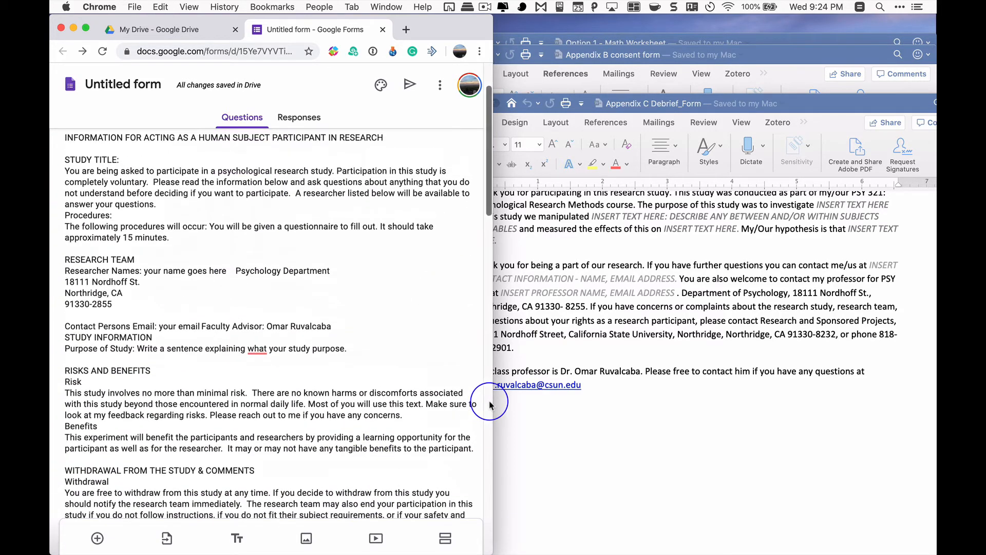
Widen the browser window and retitle the Math Questions section as "Survey"
{"action": "left_click_drag", "start_coordinate": [490, 405], "coordinate": [934, 390]}
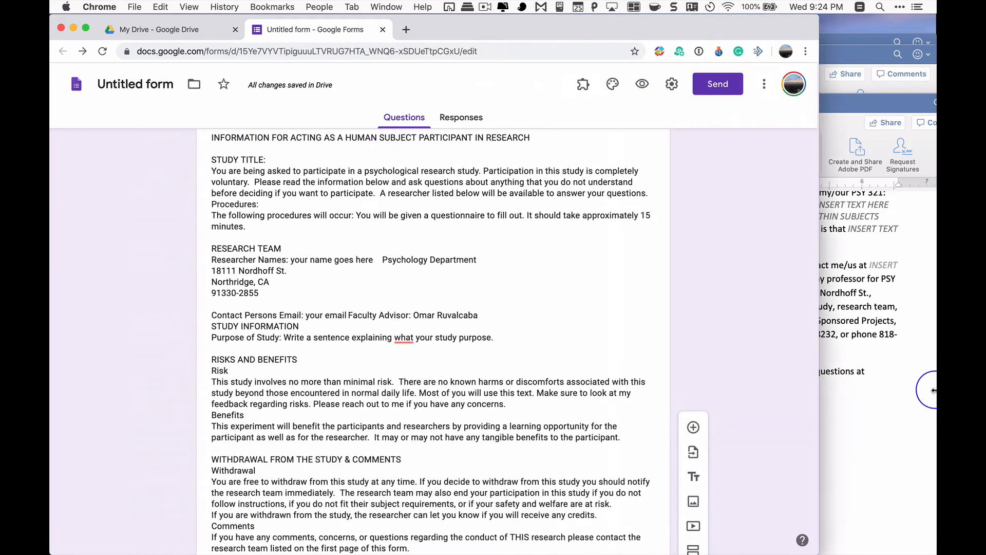
{"action": "scroll", "coordinate": [649, 341], "scroll_direction": "down", "scroll_amount": 10}
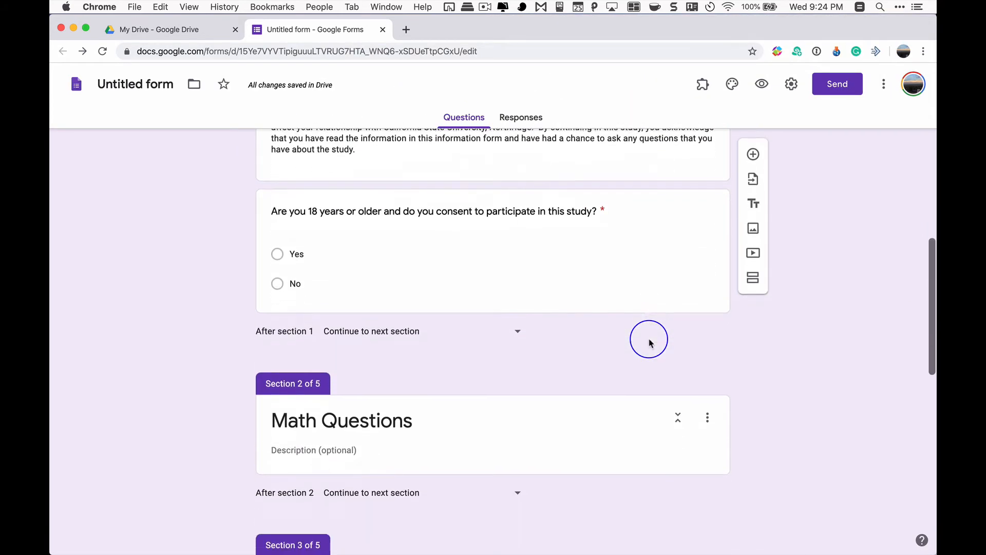
{"action": "scroll", "coordinate": [650, 341], "scroll_direction": "down", "scroll_amount": 3}
{"action": "left_click", "coordinate": [439, 300]}
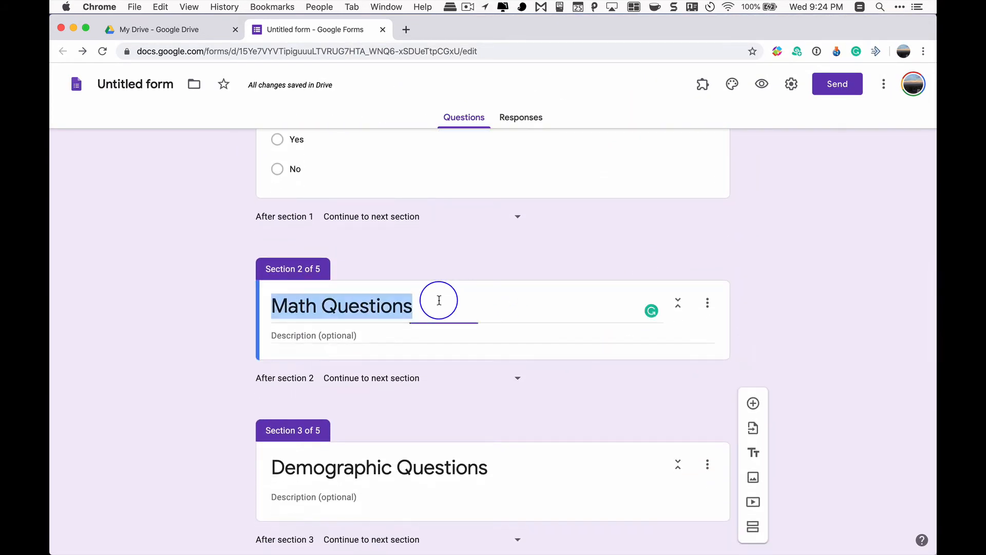
{"action": "type", "text": "Survey"}
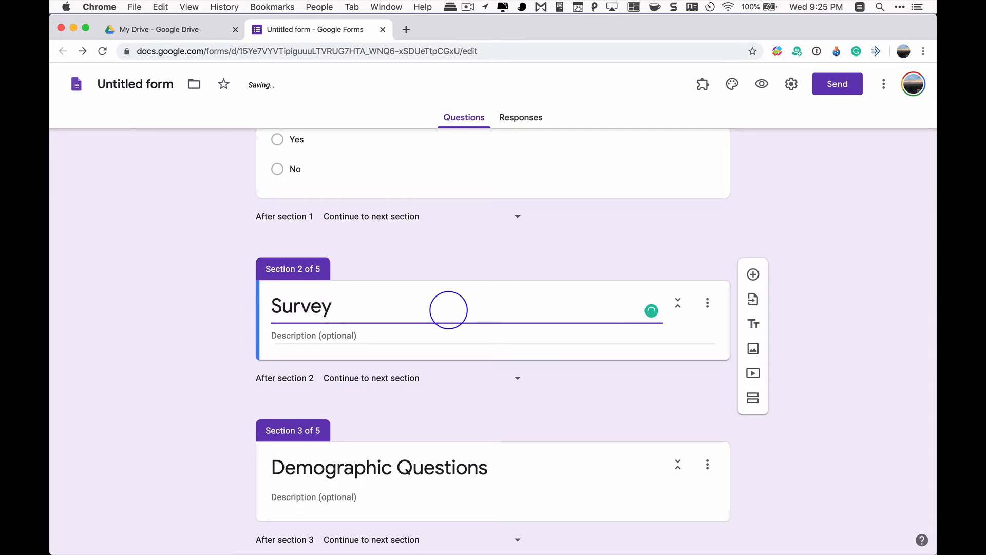
Describe the Survey section as "Please read through the following statement and choose the answer that fits best reflects your view."
{"action": "left_click", "coordinate": [307, 339]}
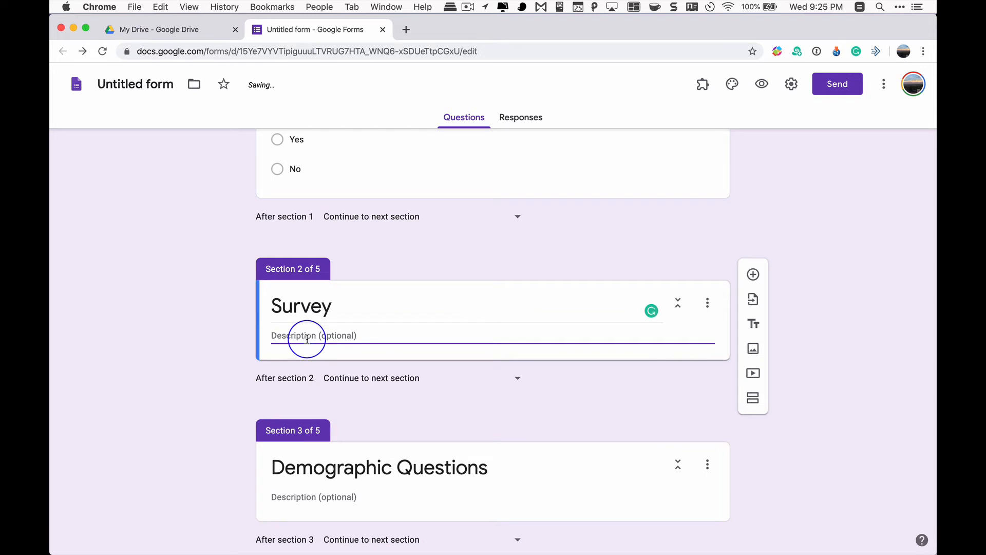
{"action": "type", "text": "Please "}
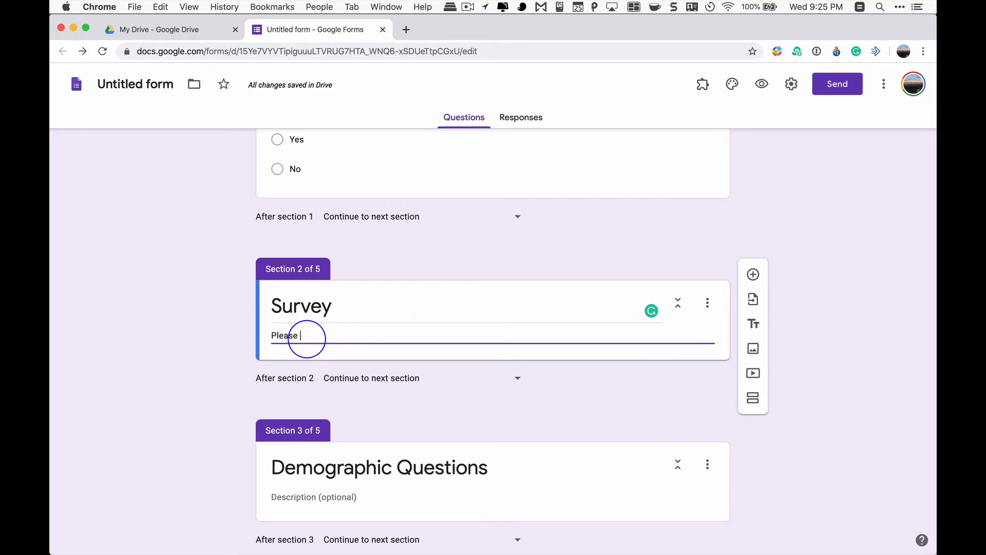
{"action": "type", "text": "read through the"}
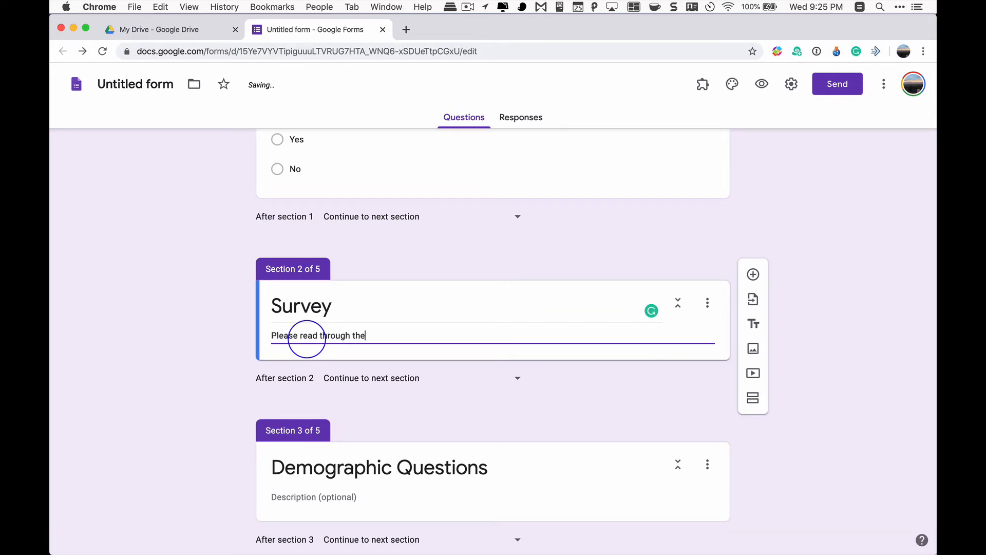
{"action": "type", "text": " following statement"}
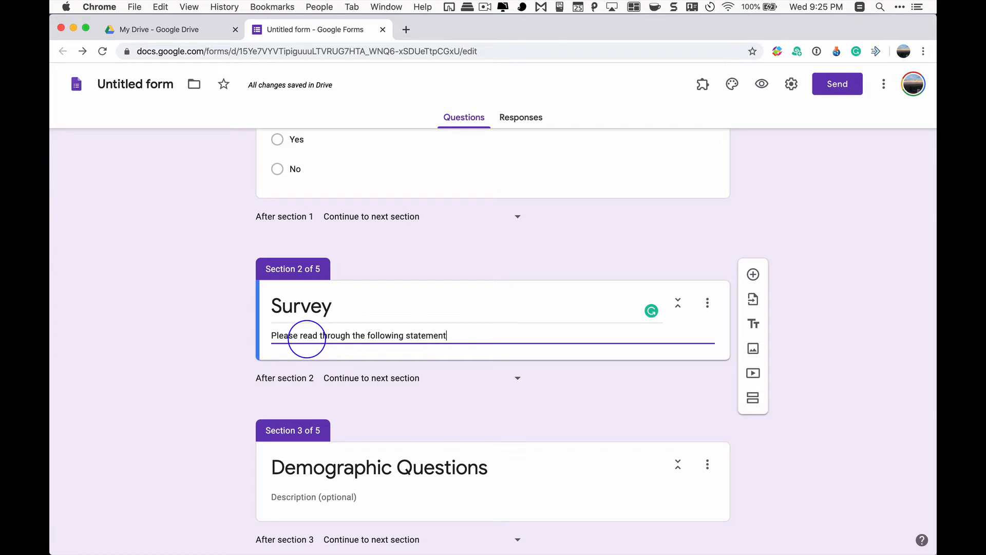
{"action": "type", "text": "ans"}
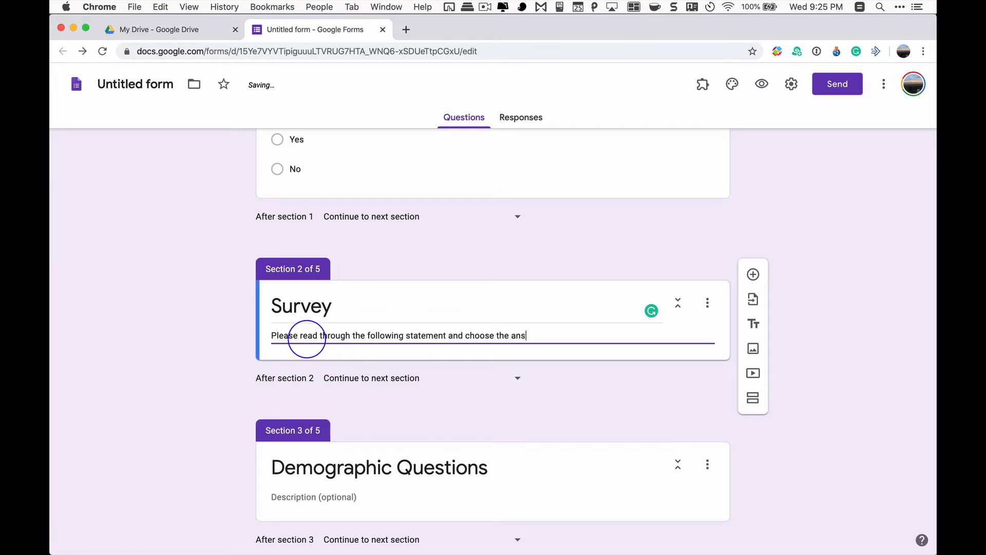
{"action": "type", "text": "wer that fits bes"}
{"action": "type", "text": "t with y"}
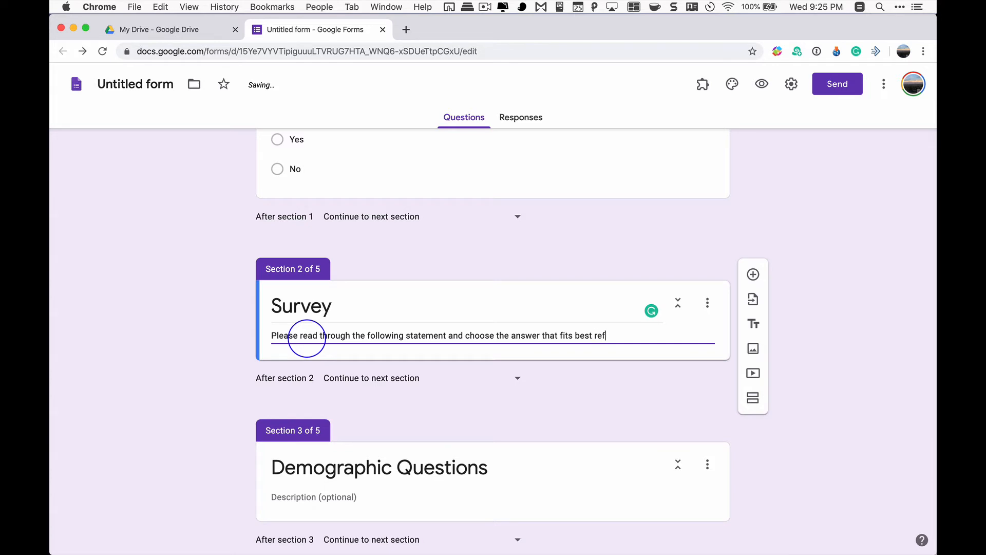
{"action": "type", "text": "iew."}
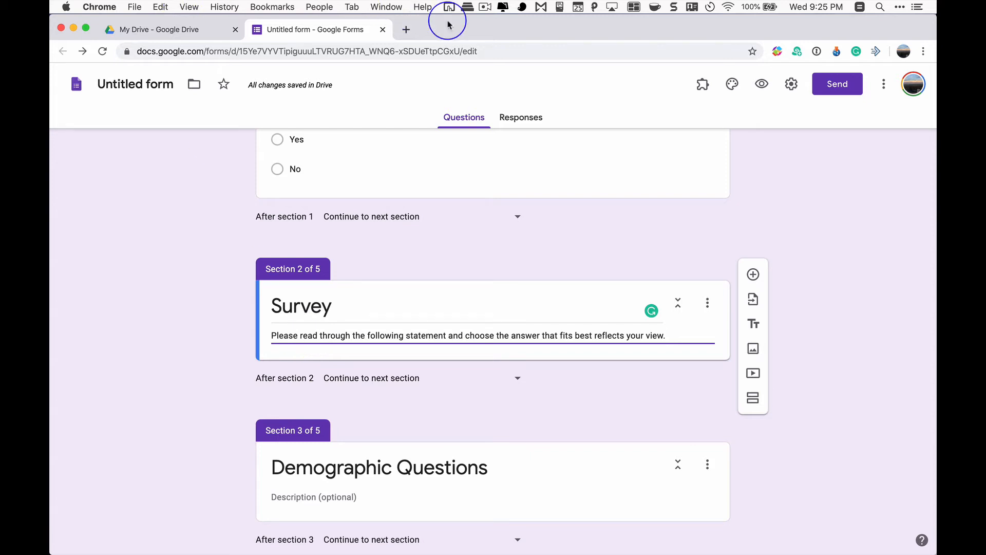
Narrow the browser window and show Word's Option 5 - Attitudes Toward Family Scales document beside it at the Respect for Family scale
{"action": "left_click_drag", "start_coordinate": [448, 31], "coordinate": [50, 134]}
{"action": "key", "text": "ctrl+Up"}
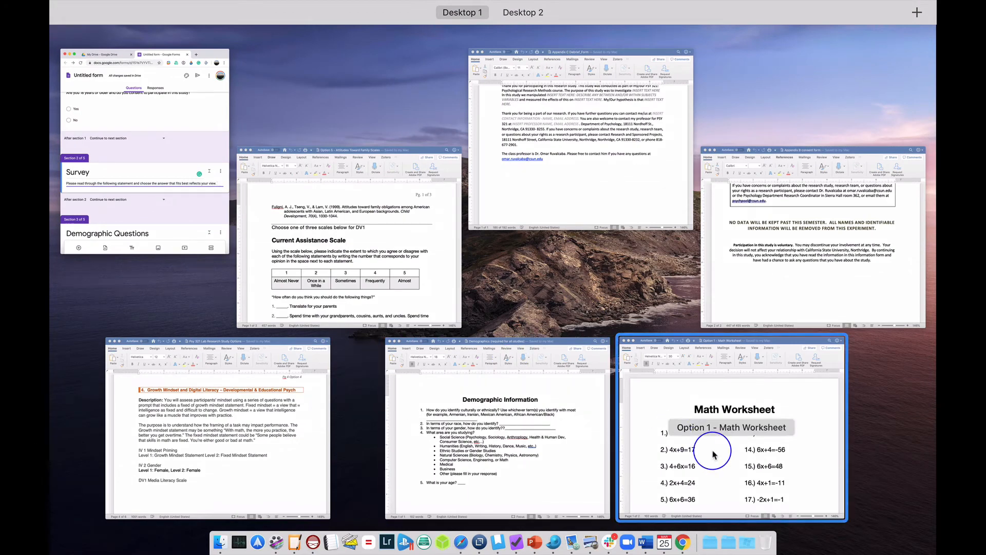
{"action": "left_click", "coordinate": [433, 293]}
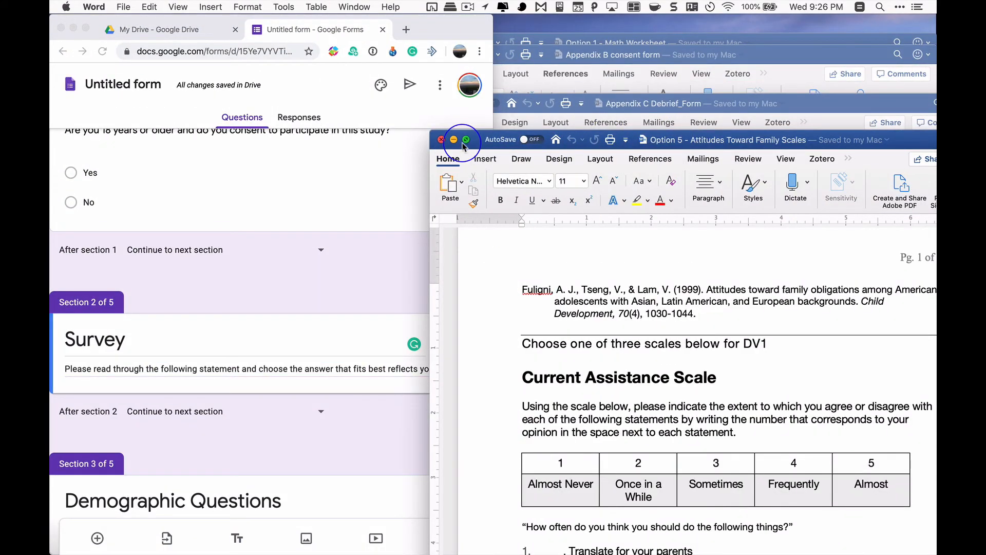
{"action": "left_click_drag", "start_coordinate": [758, 139], "coordinate": [935, 177]}
{"action": "scroll", "coordinate": [721, 308], "scroll_direction": "down", "scroll_amount": 10}
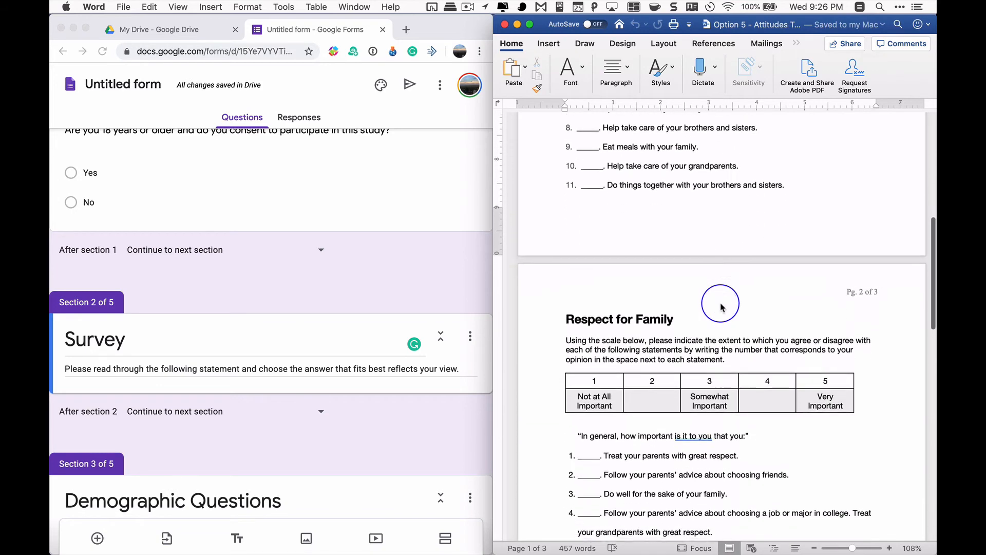
{"action": "scroll", "coordinate": [716, 303], "scroll_direction": "down", "scroll_amount": 5}
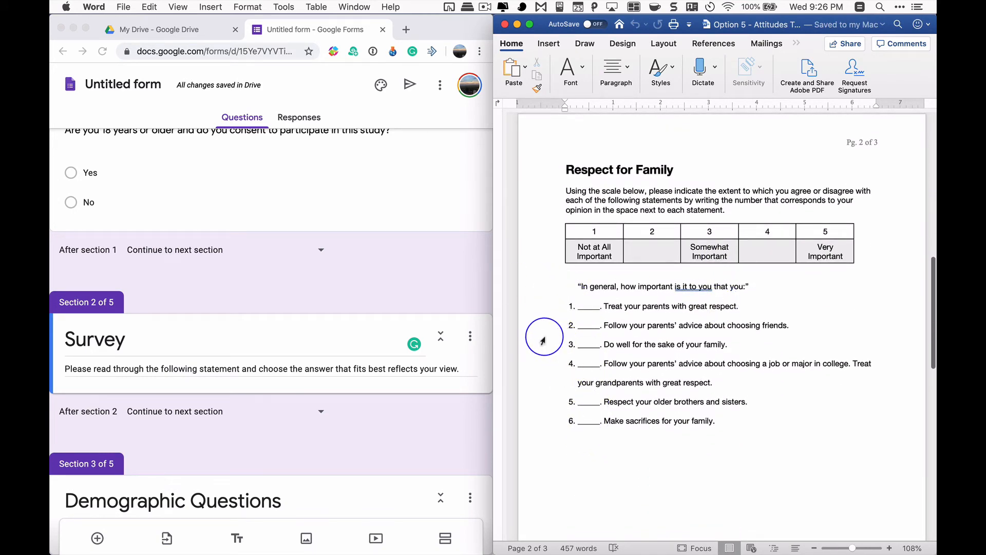
{"action": "scroll", "coordinate": [303, 354], "scroll_direction": "down", "scroll_amount": 1}
{"action": "scroll", "coordinate": [302, 354], "scroll_direction": "down", "scroll_amount": 3}
Widen the Google Forms window and add a Linear scale question to the Survey section
{"action": "left_click", "coordinate": [315, 370]}
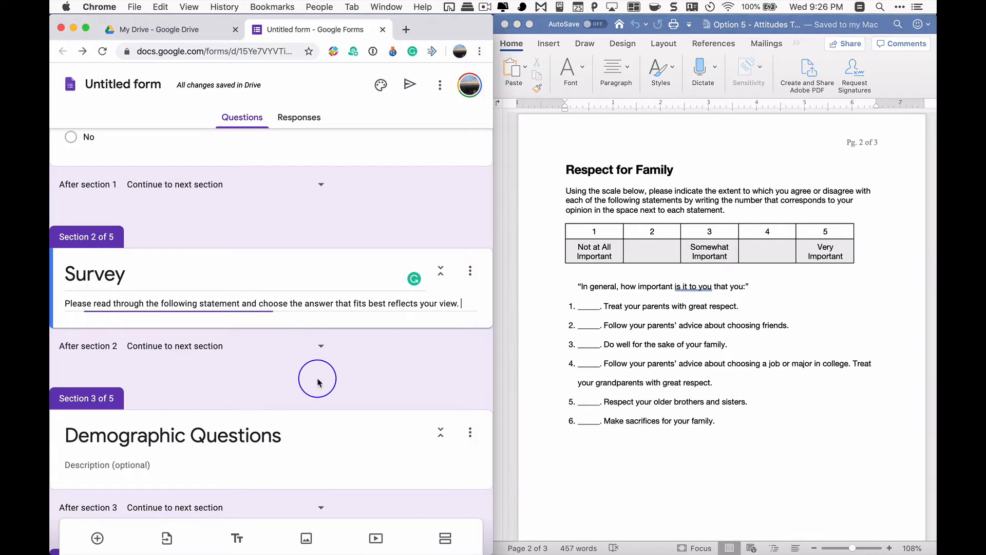
{"action": "left_click_drag", "start_coordinate": [494, 309], "coordinate": [603, 306]}
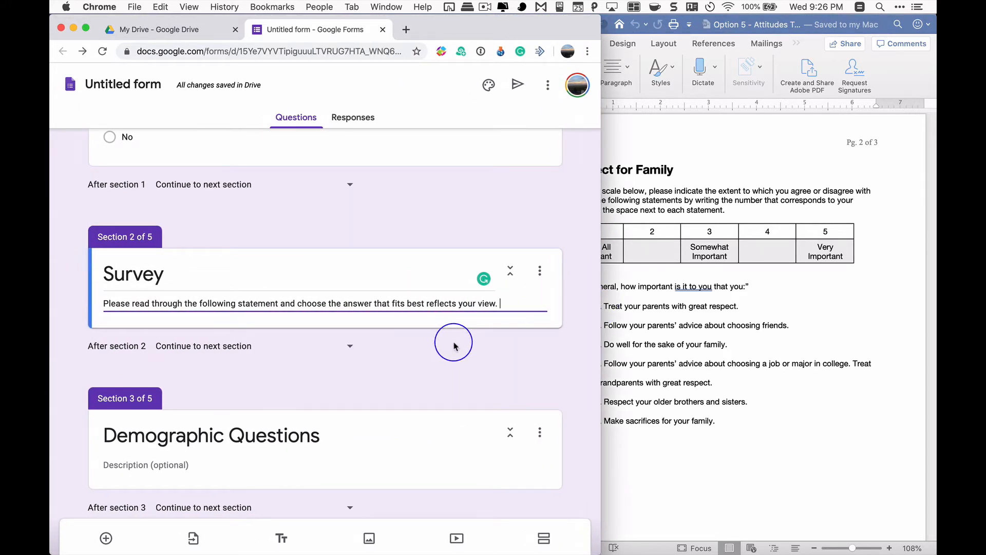
{"action": "left_click_drag", "start_coordinate": [604, 282], "coordinate": [762, 288]}
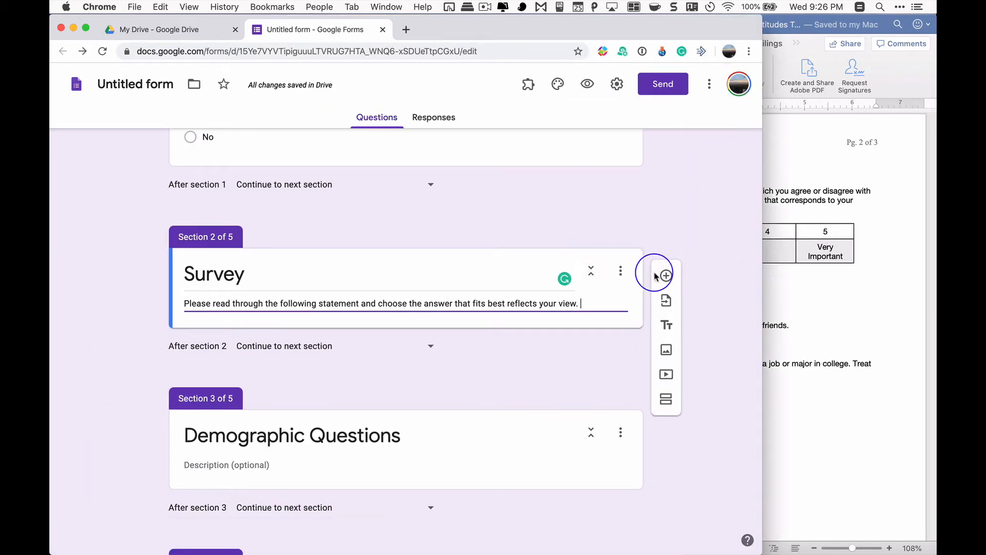
{"action": "left_click", "coordinate": [666, 276]}
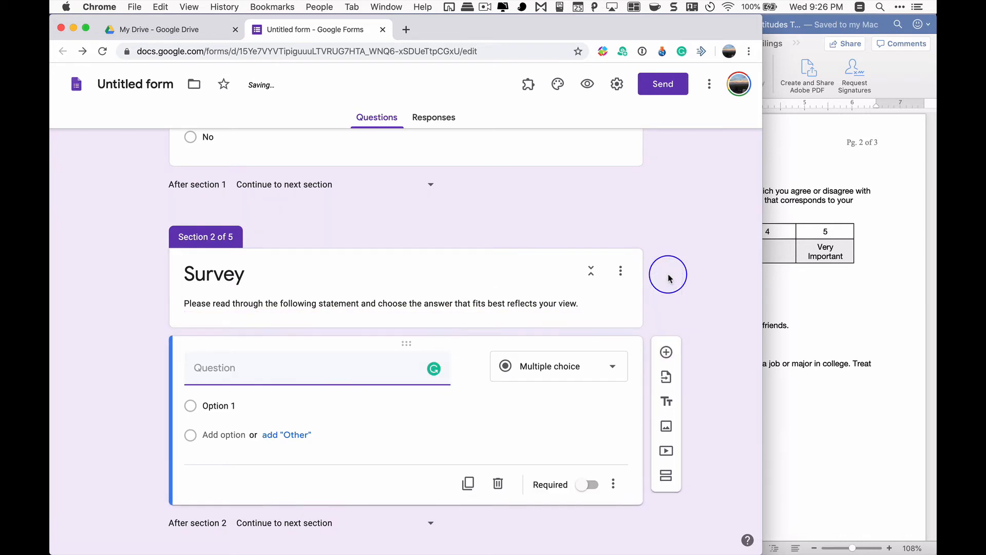
{"action": "left_click", "coordinate": [585, 377]}
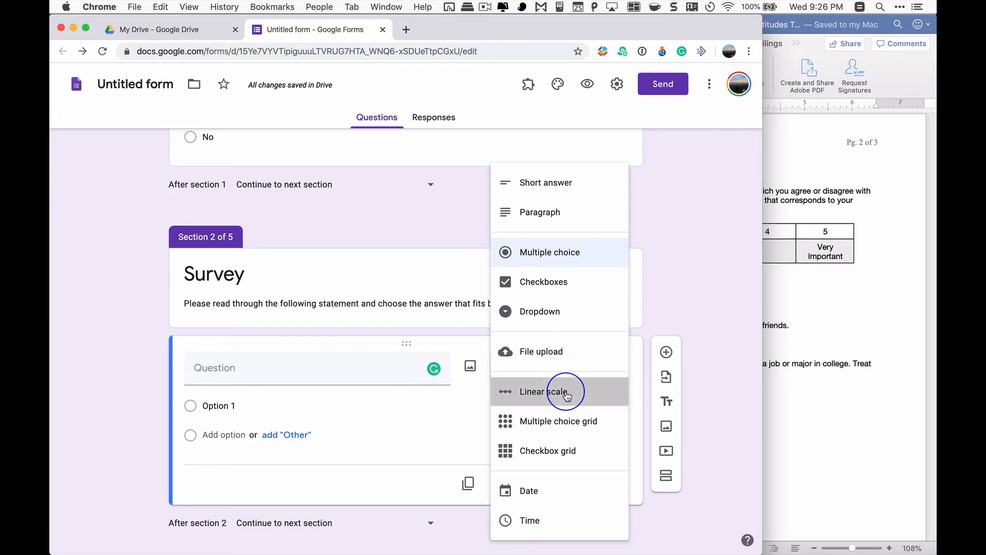
{"action": "left_click", "coordinate": [567, 394]}
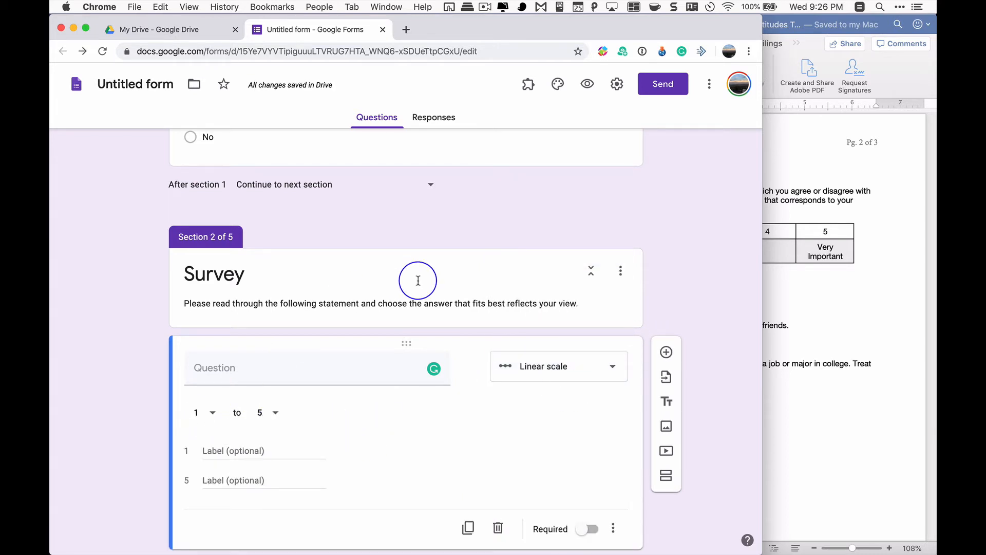
Copy the Respect for Family rating table from Word onto a new line at the end of the Survey description in Google Forms
{"action": "triple_click", "coordinate": [584, 306]}
{"action": "left_click", "coordinate": [594, 301]}
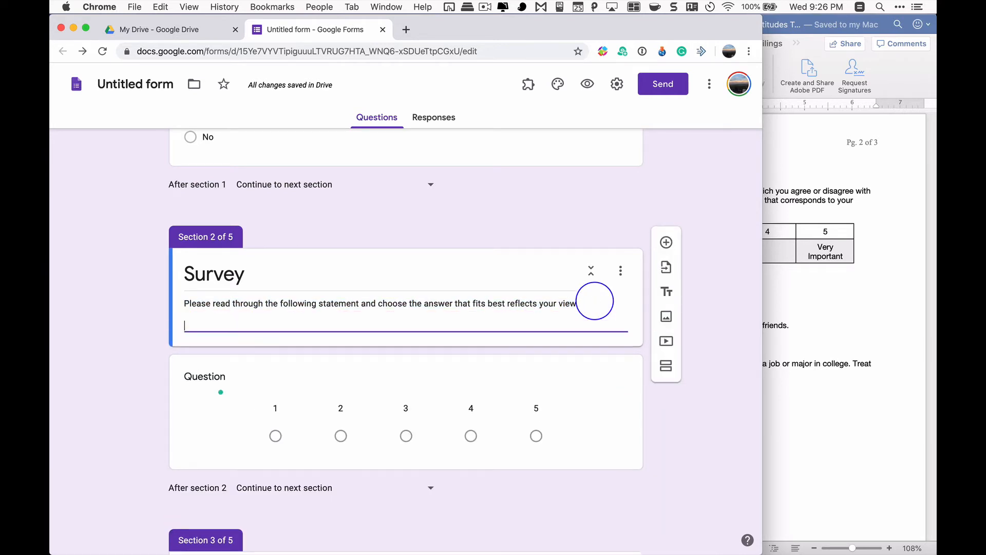
{"action": "left_click", "coordinate": [880, 288]}
{"action": "left_click_drag", "start_coordinate": [572, 243], "coordinate": [821, 252]}
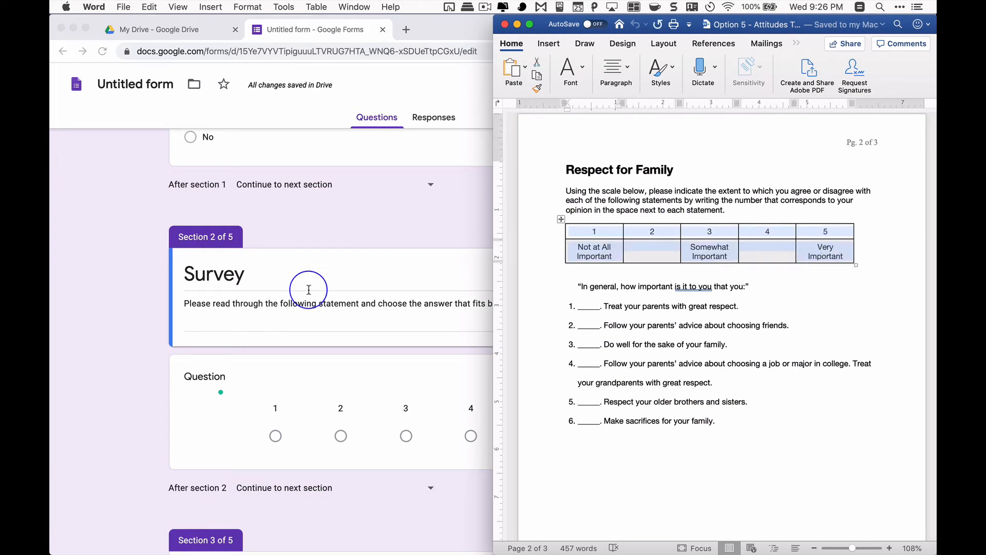
{"action": "left_click", "coordinate": [222, 319]}
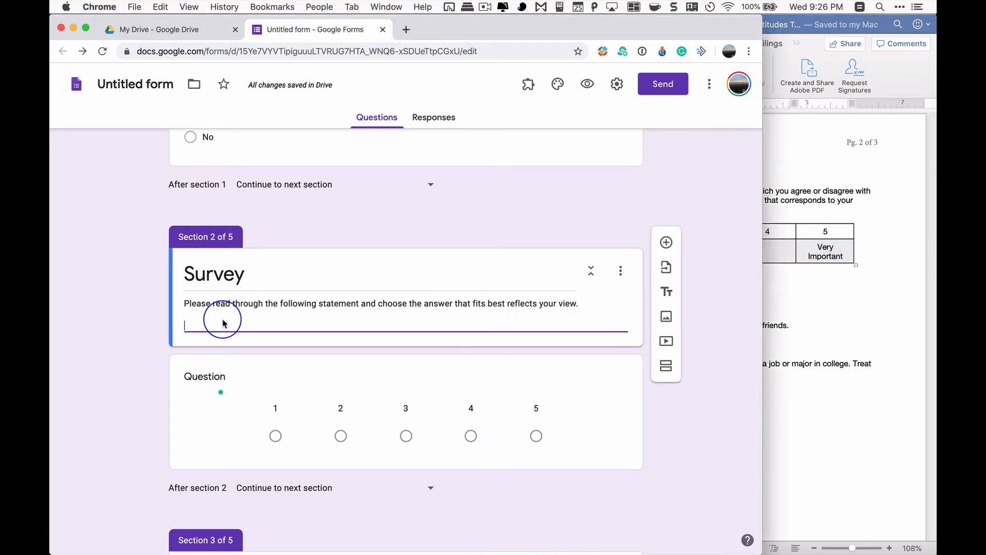
{"action": "type", "text": "1\t2\t3\t4\t5 Not at All Important\tSomewhat Important\tVery Important"}
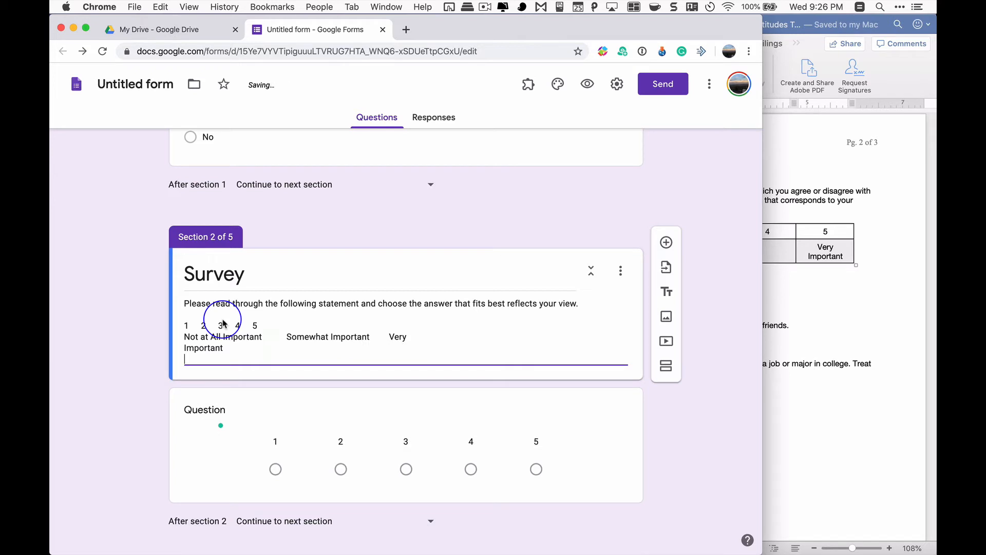
Delete the numbers 2 to 5 from the pasted scale and join the labels to form "1 Not at All Important"
{"action": "left_click_drag", "start_coordinate": [200, 325], "coordinate": [275, 325]}
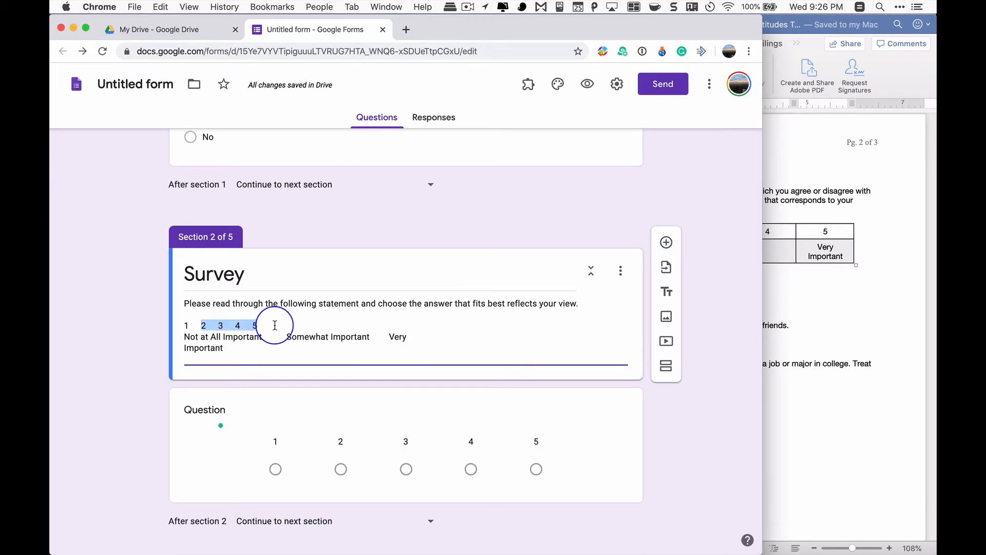
{"action": "key", "text": "BackSpace"}
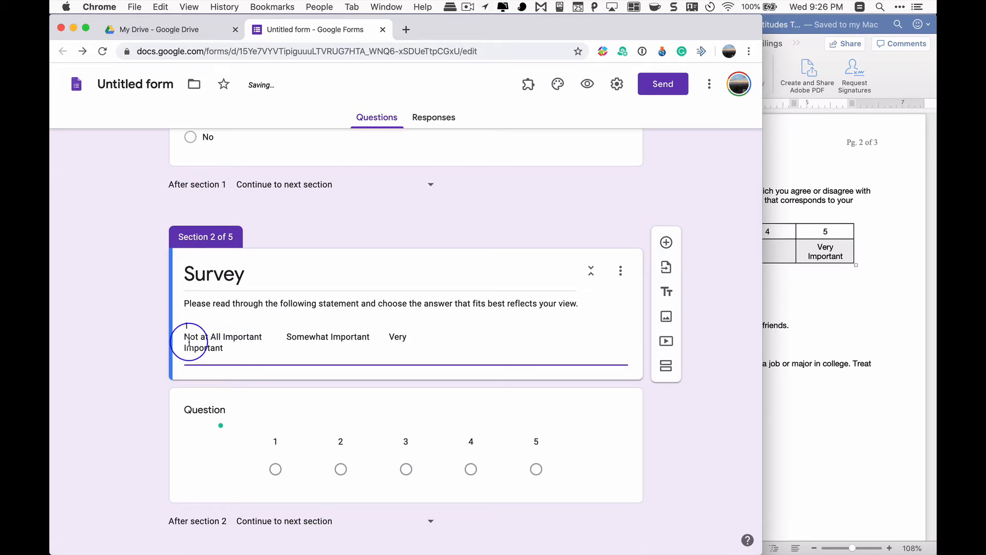
{"action": "key", "text": "Delete"}
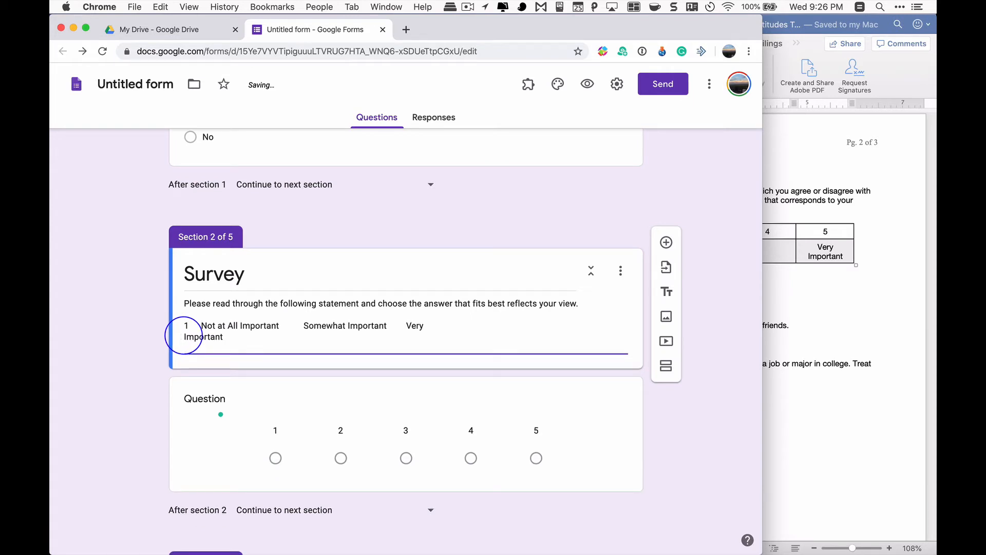
{"action": "key", "text": "Delete"}
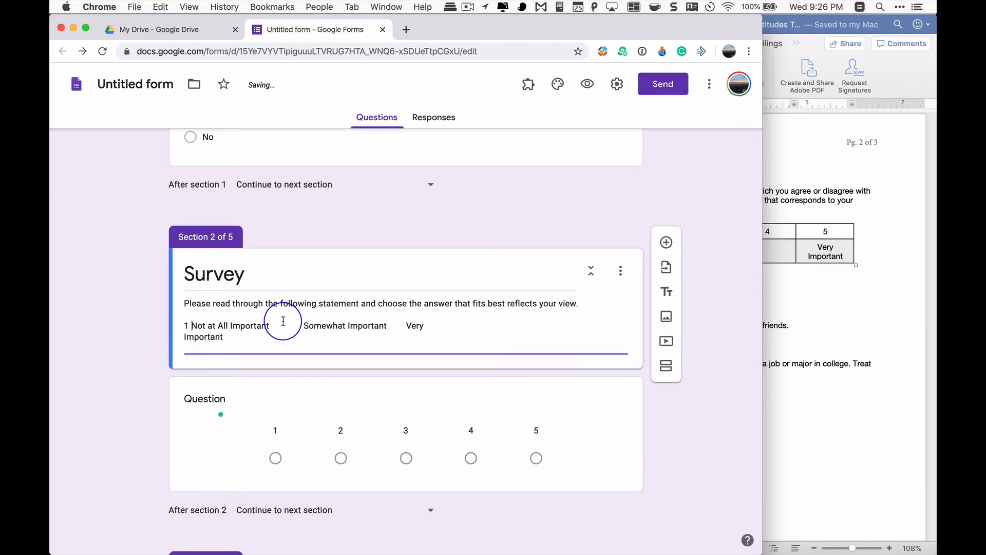
Insert ", 2, 3" between "1 Not at All Important" and "Somewhat Important" in the Survey description and close the gap there
{"action": "key", "text": "BackSpace"}
{"action": "key", "text": "BackSpace"}
{"action": "type", "text": "t"}
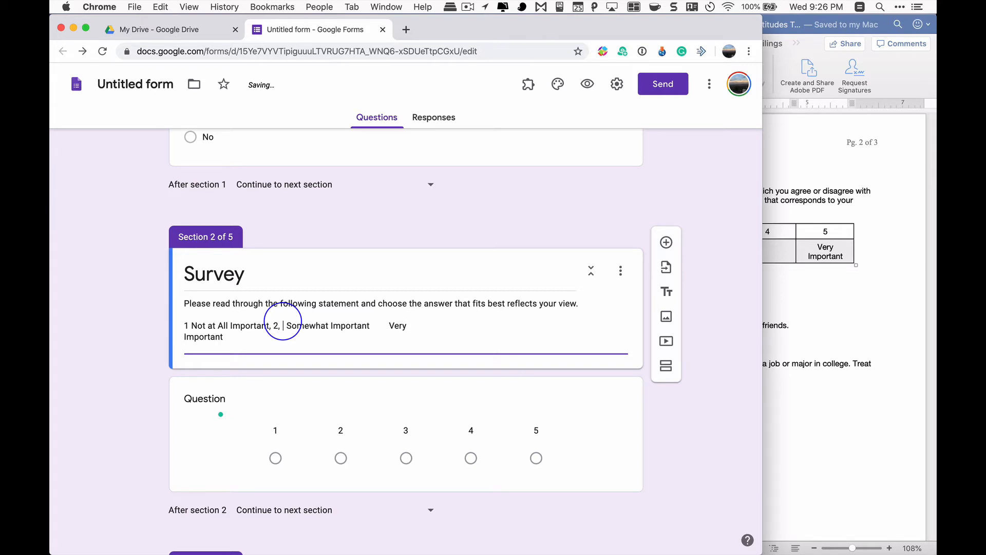
{"action": "type", "text": ", 2, 3"}
{"action": "key", "text": "Right"}
{"action": "key", "text": "Right"}
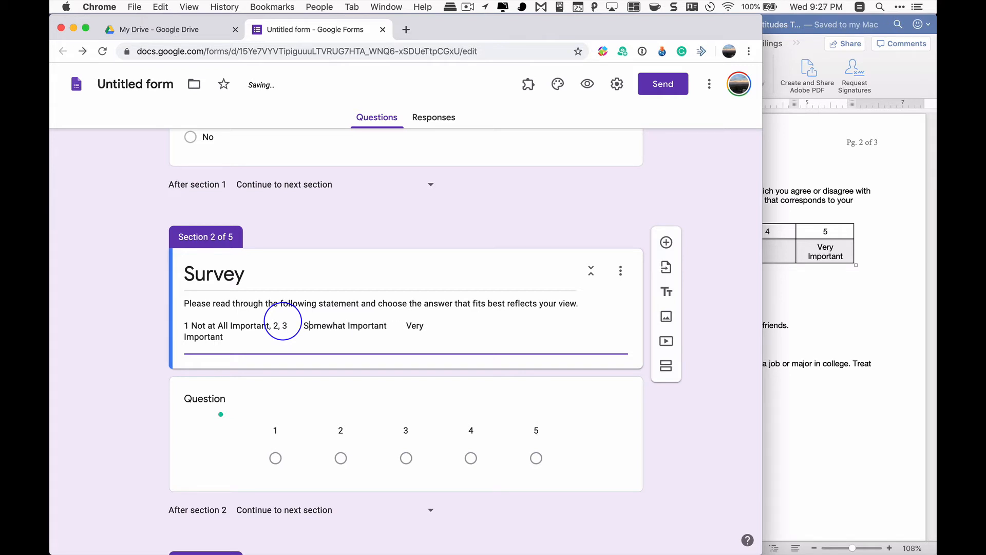
{"action": "key", "text": "BackSpace"}
Add ", 4, 5" after "Somewhat Important" and join "Very Important" onto the same line of the Survey description
{"action": "type", "text": "4"}
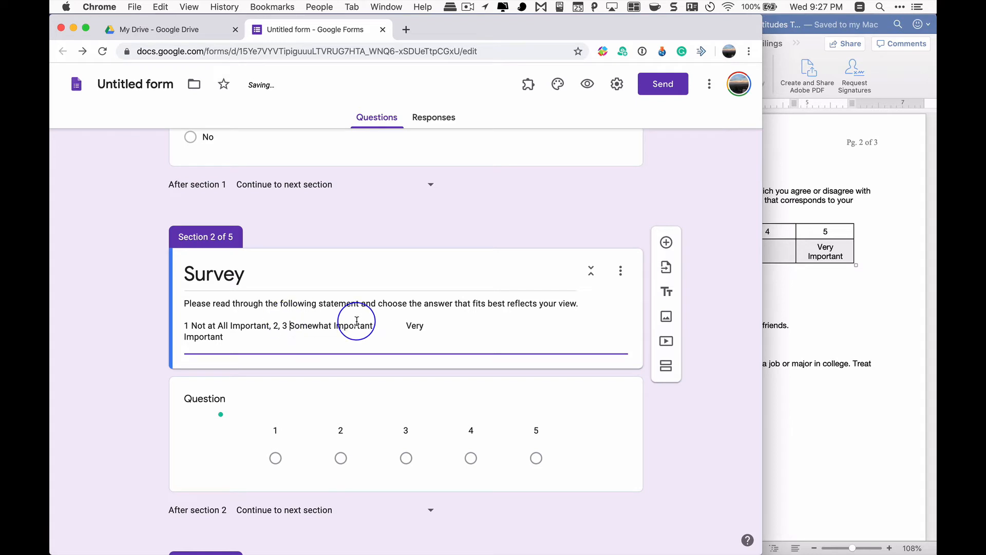
{"action": "type", "text": ", 5"}
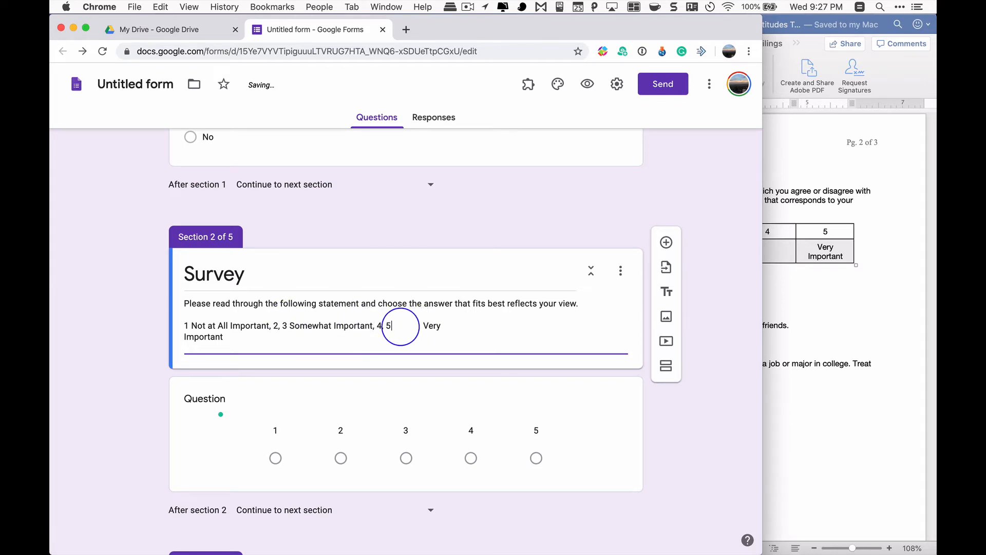
{"action": "left_click", "coordinate": [422, 327]}
{"action": "key", "text": "BackSpace"}
{"action": "key", "text": "BackSpace"}
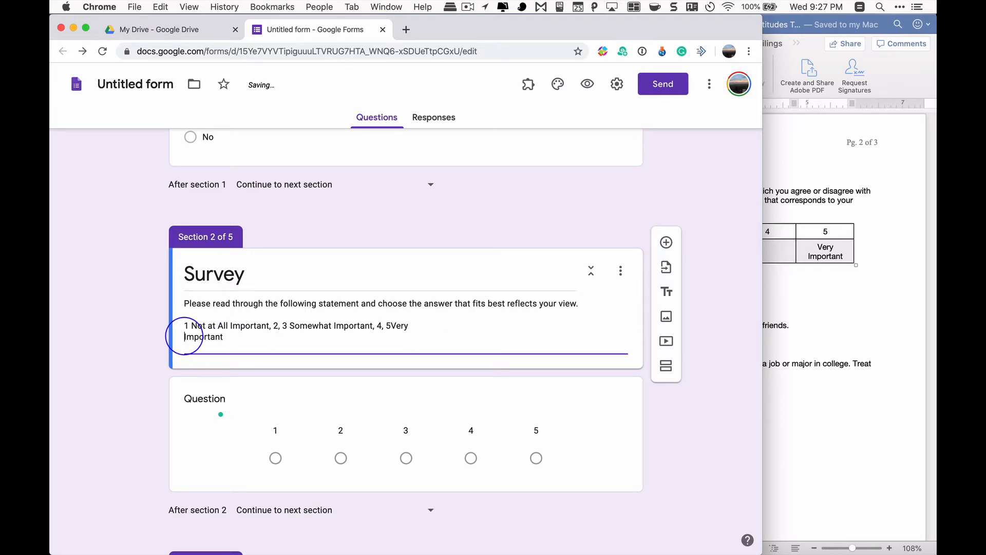
{"action": "key", "text": "BackSpace"}
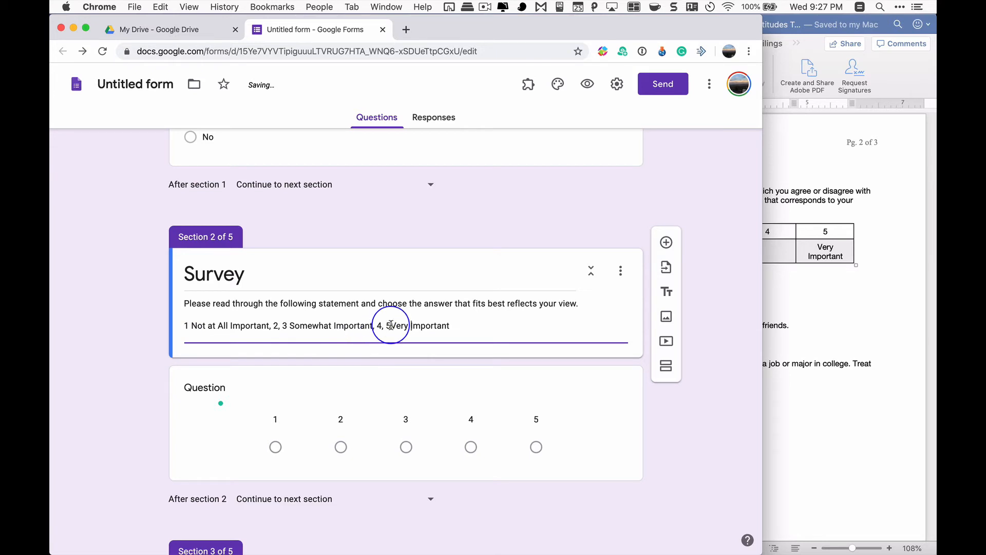
Label the linear scale question's value 1 as "Not at All Important" and value 5 as "Very Important"
{"action": "left_click", "coordinate": [846, 309]}
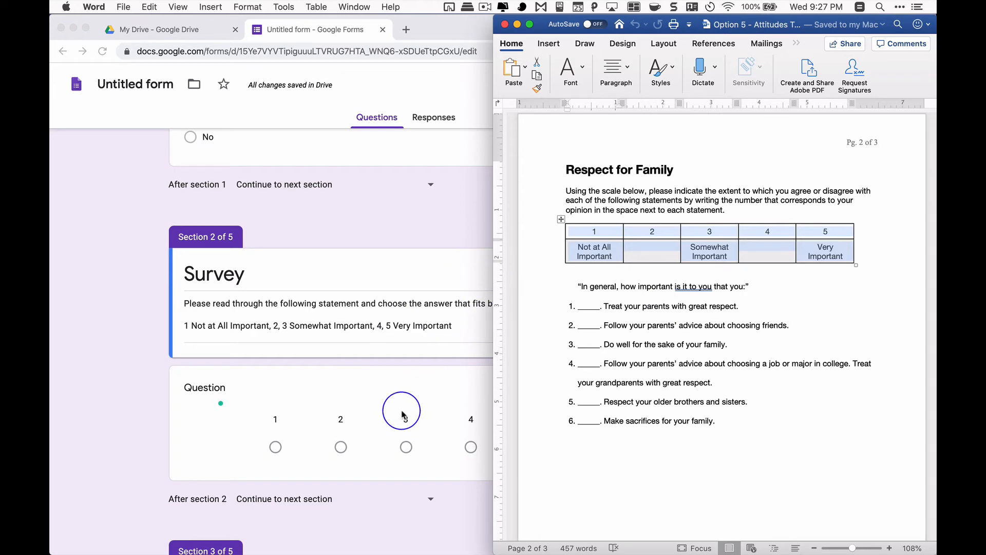
{"action": "left_click", "coordinate": [412, 397]}
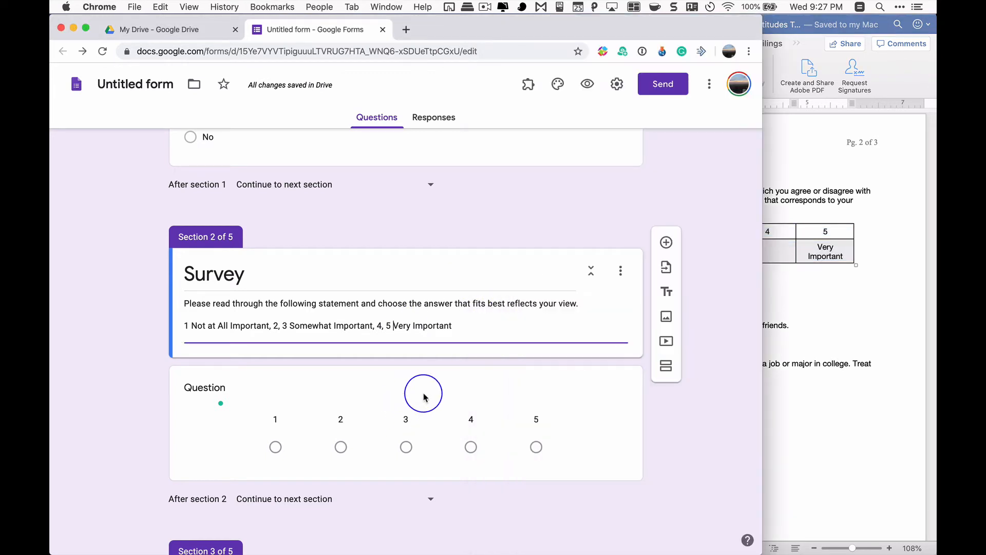
{"action": "left_click", "coordinate": [293, 441]}
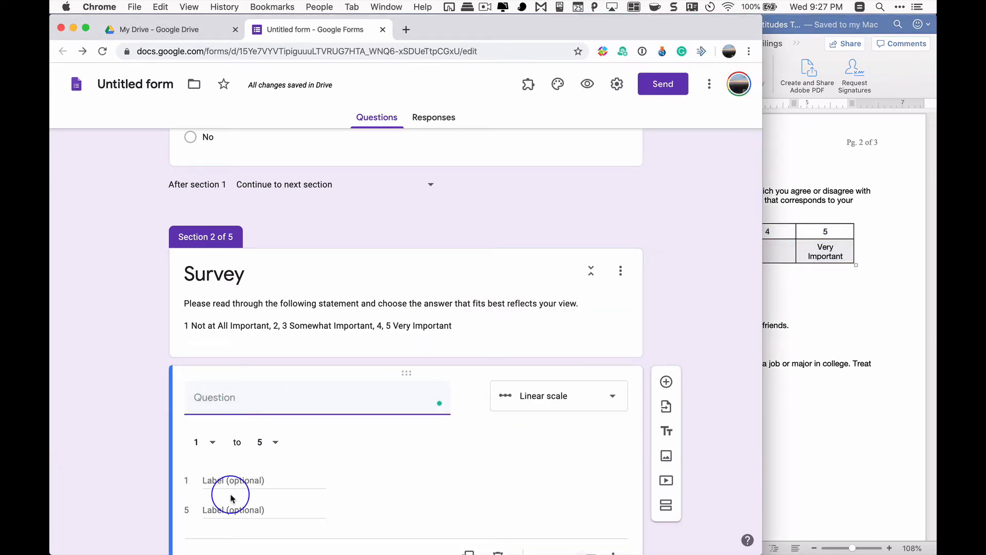
{"action": "scroll", "coordinate": [238, 473], "scroll_direction": "down", "scroll_amount": 1}
{"action": "left_click", "coordinate": [233, 456]}
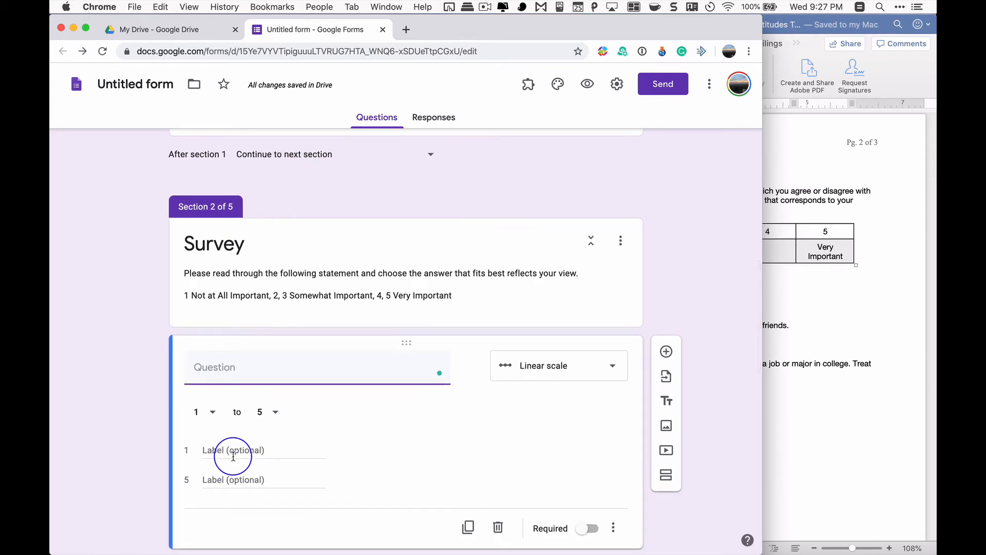
{"action": "type", "text": "No"}
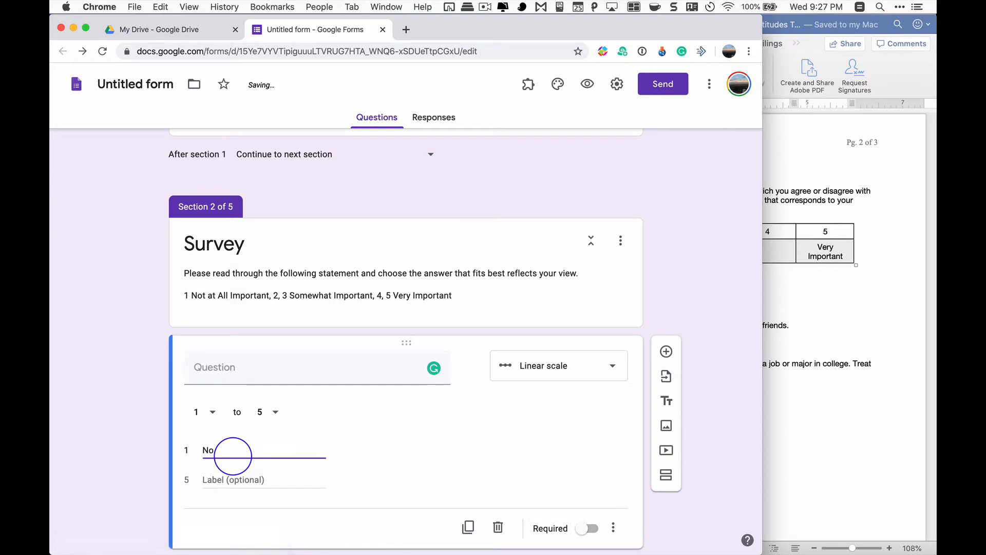
{"action": "type", "text": "t at All Important"}
{"action": "key", "text": "Tab"}
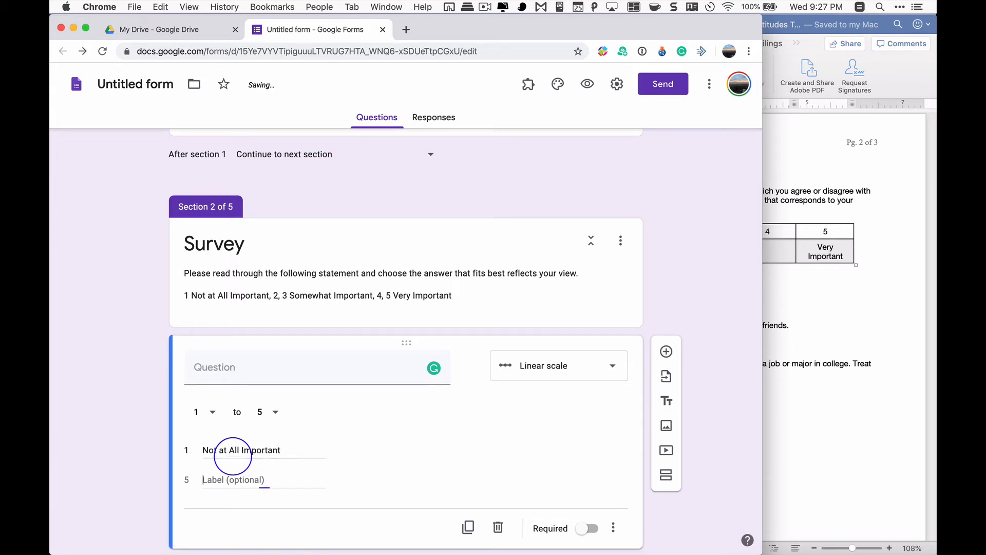
{"action": "type", "text": "Very "}
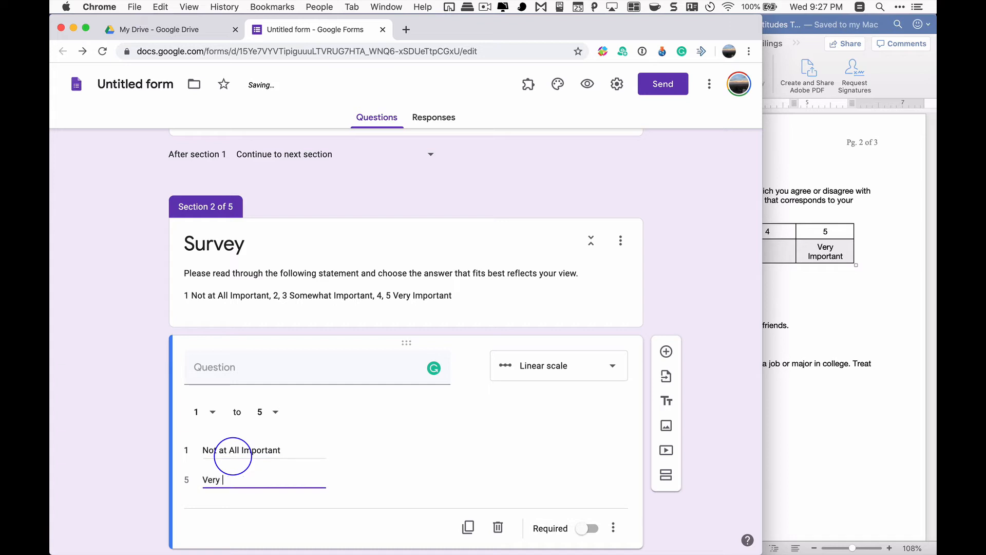
{"action": "type", "text": "Important"}
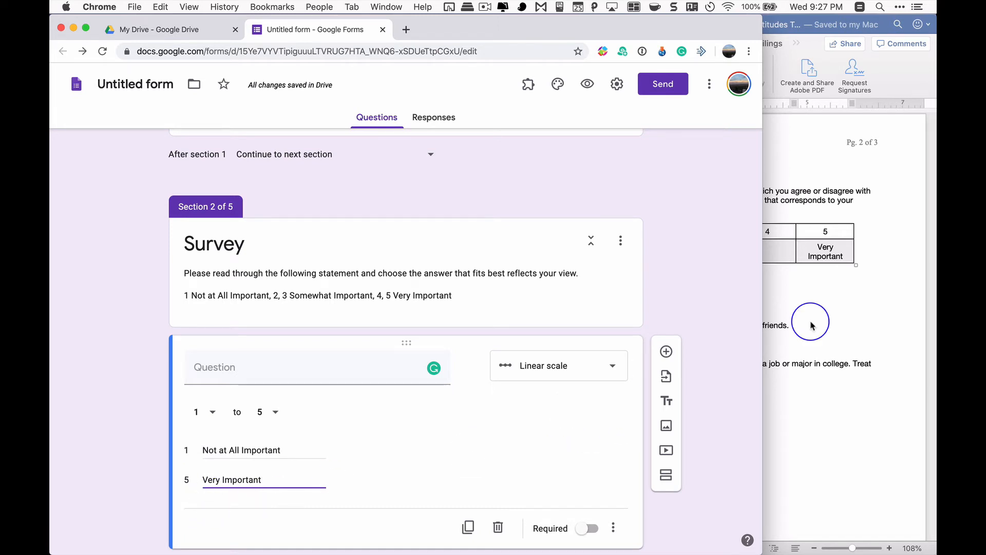
Copy the prompt "In general, how important is it to you that you:" from Word to the end of the Survey description's first sentence
{"action": "left_click", "coordinate": [853, 305]}
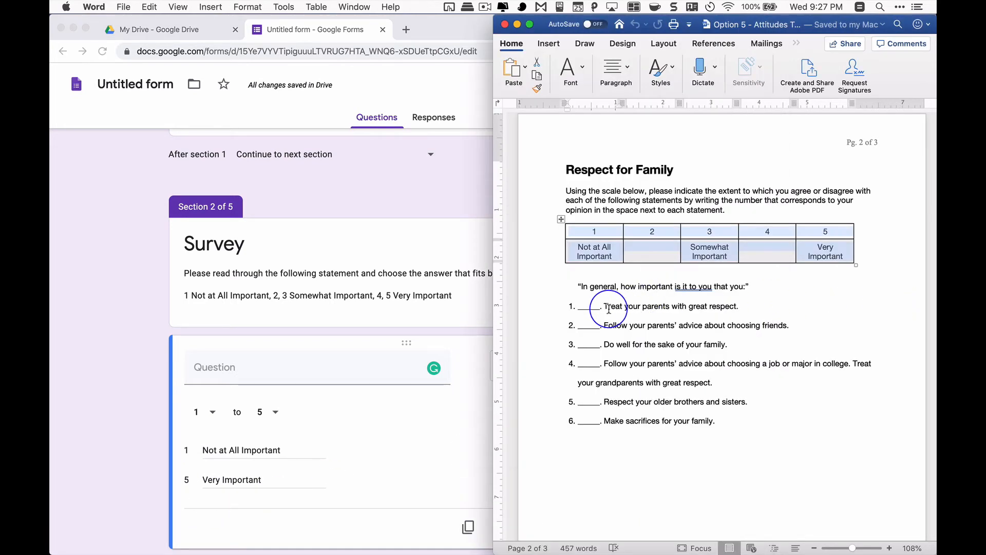
{"action": "left_click_drag", "start_coordinate": [608, 308], "coordinate": [738, 303]}
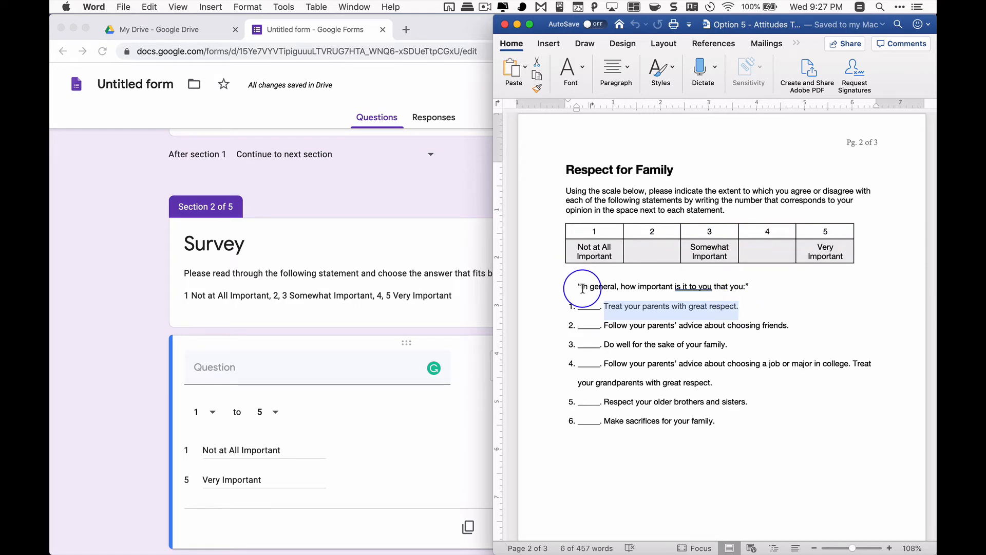
{"action": "left_click_drag", "start_coordinate": [582, 287], "coordinate": [748, 286]}
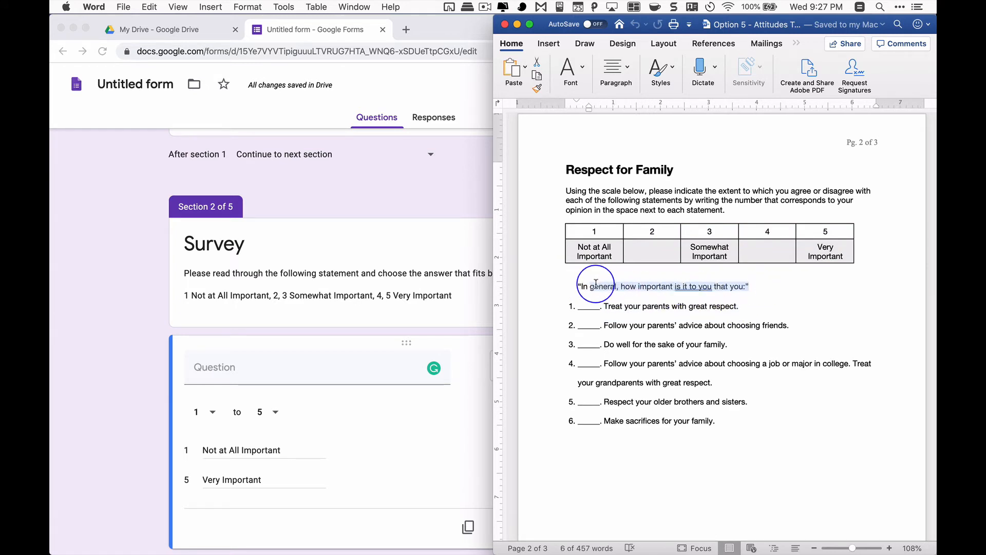
{"action": "left_click", "coordinate": [388, 311]}
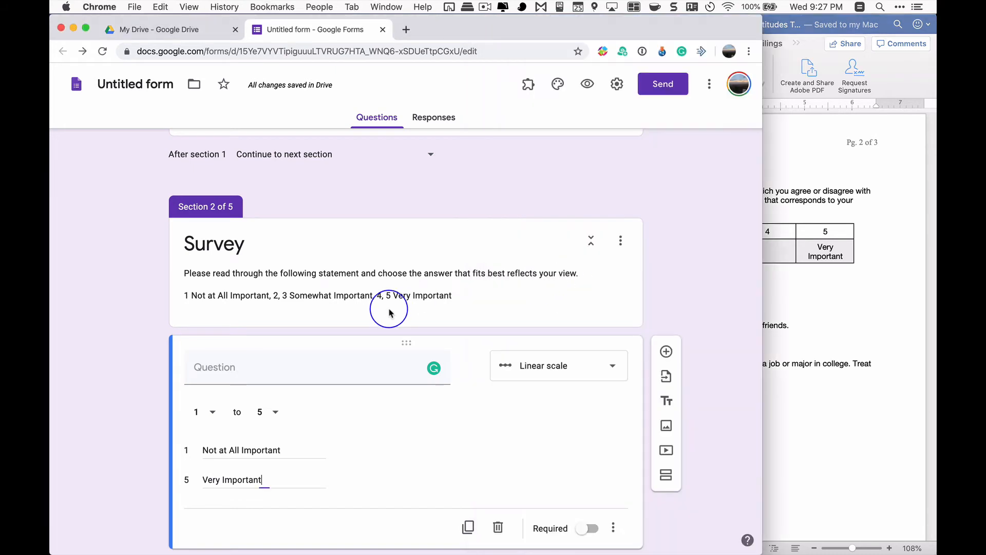
{"action": "left_click", "coordinate": [597, 273]}
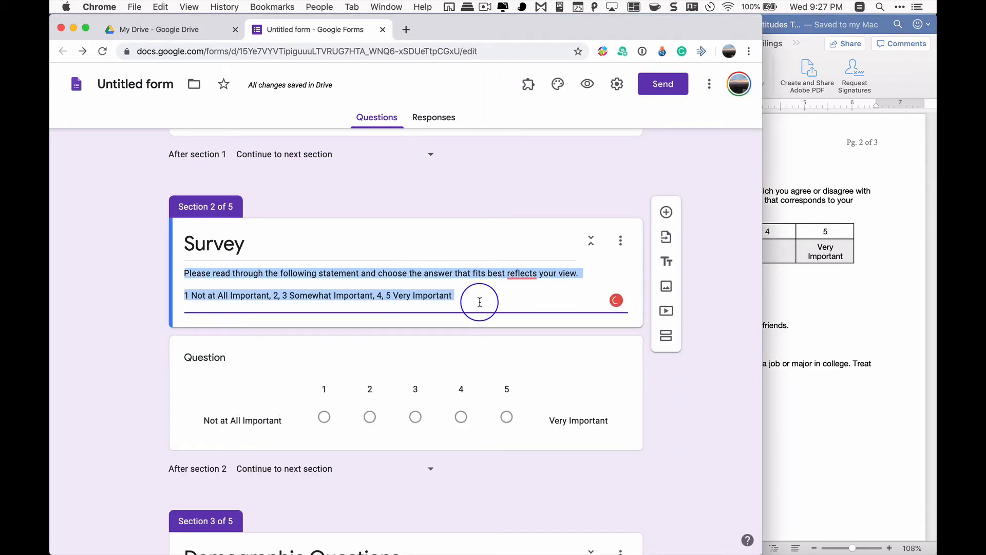
{"action": "left_click", "coordinate": [505, 289]}
{"action": "left_click", "coordinate": [590, 269]}
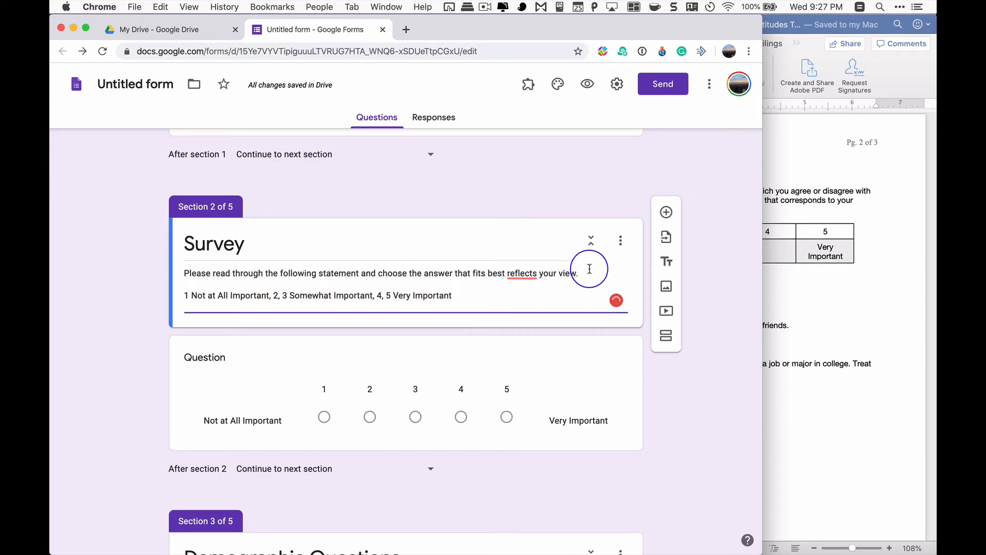
{"action": "mouse_move", "coordinate": [526, 273]}
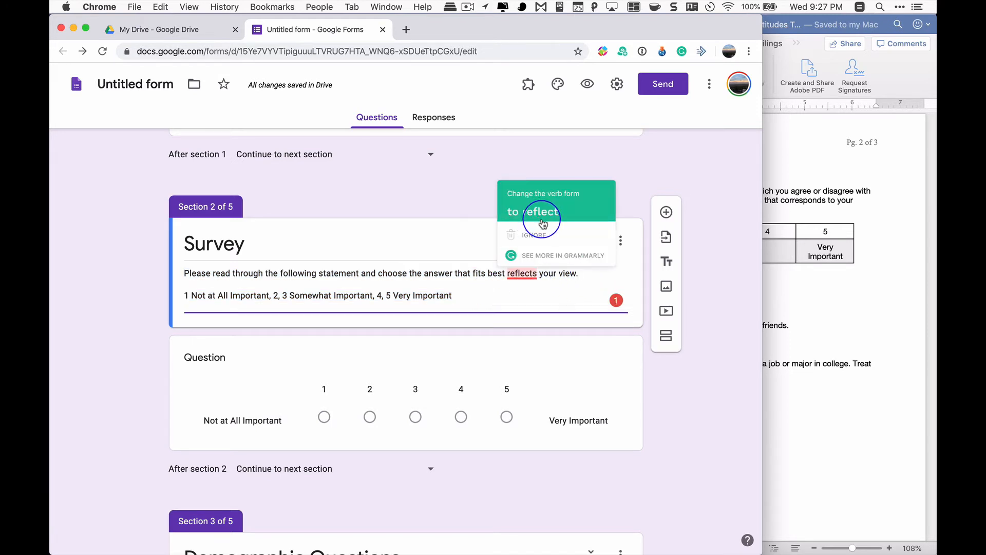
{"action": "left_click", "coordinate": [585, 277]}
{"action": "key", "text": "super+a"}
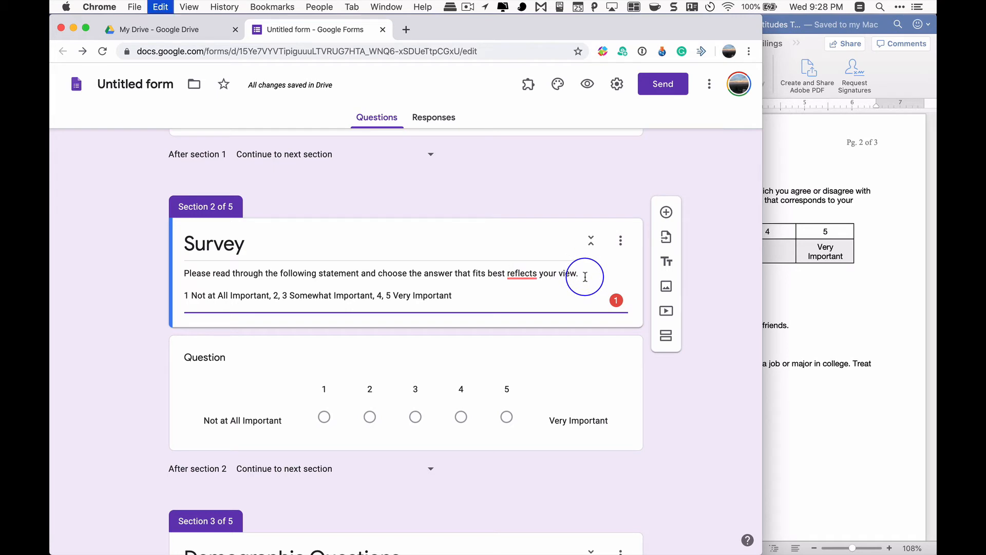
{"action": "type", "text": "\"In general, how important is it to you that you:\""}
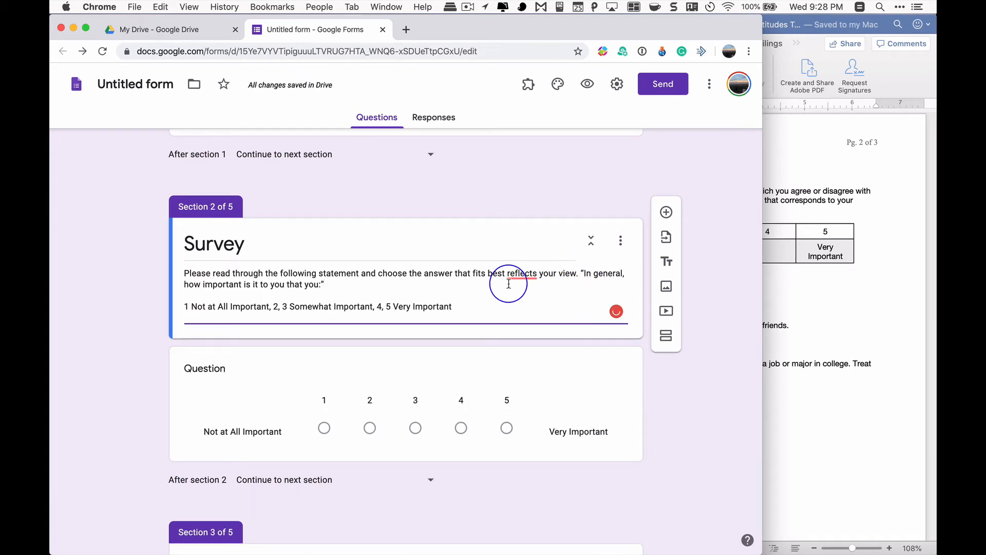
Cut the scale line from the Survey description and move the "In general" prompt into its own paragraph after a blank line
{"action": "left_click_drag", "start_coordinate": [454, 307], "coordinate": [179, 306]}
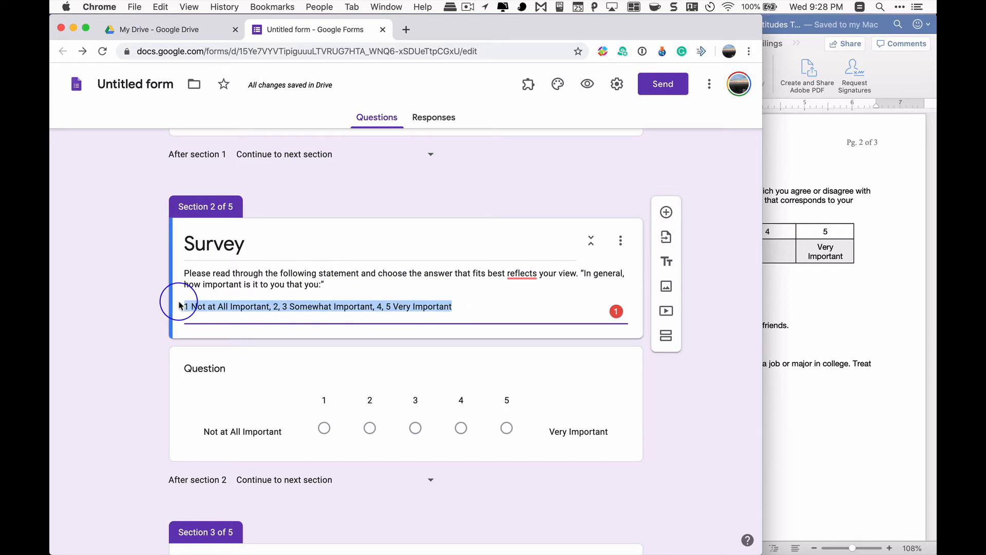
{"action": "key", "text": "BackSpace"}
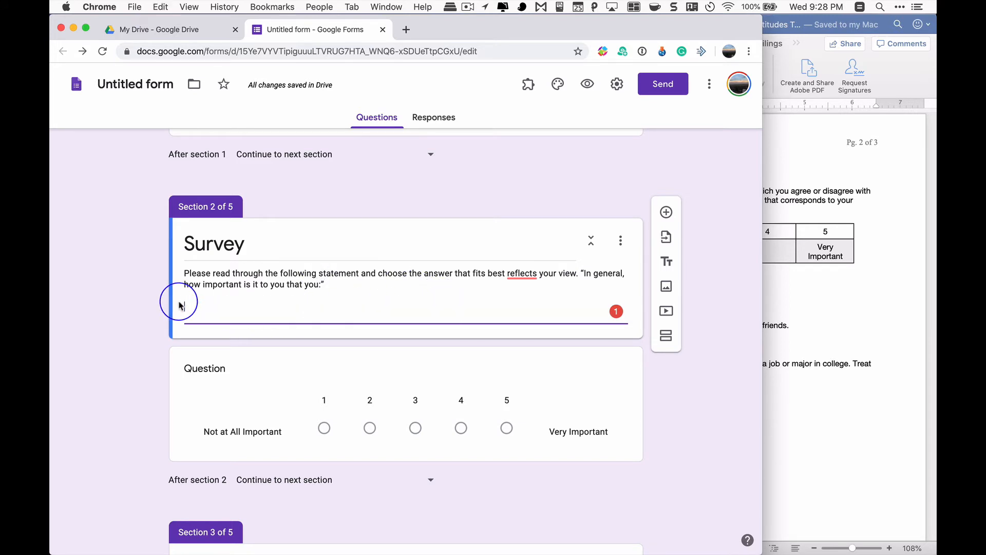
{"action": "key", "text": "BackSpace"}
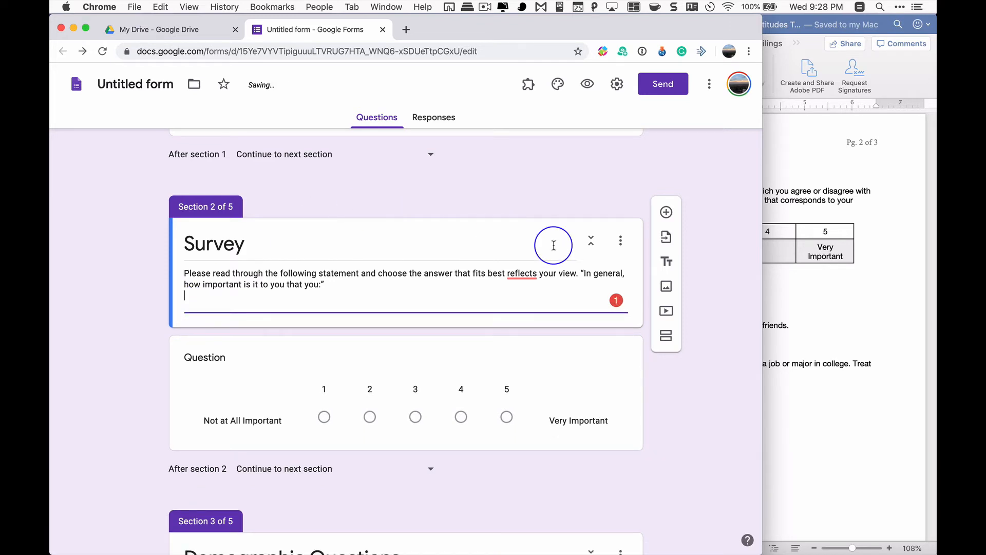
{"action": "left_click", "coordinate": [580, 272]}
{"action": "key", "text": "Return"}
{"action": "key", "text": "Return"}
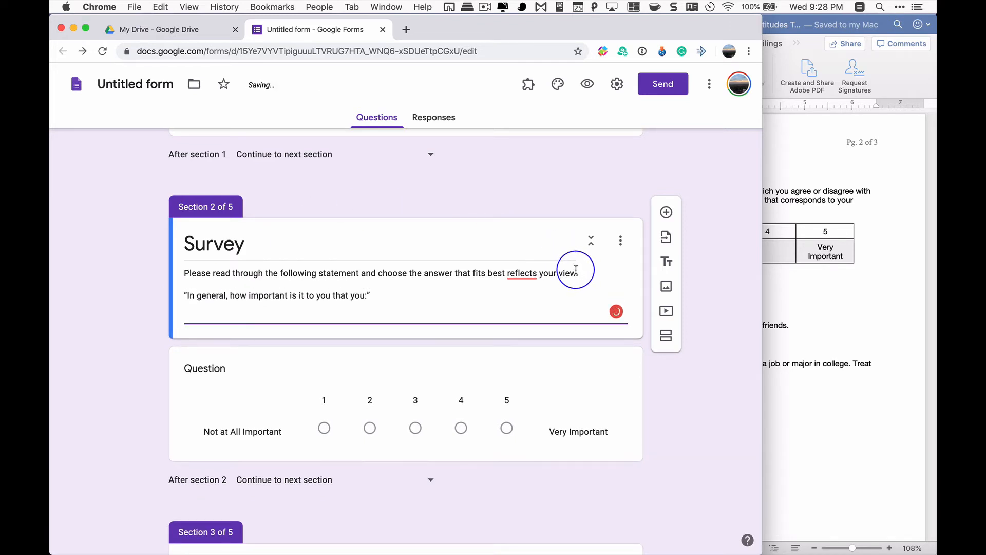
Extend the description's first sentence with "using the following scale" and paste the cut scale text after it, ending with a period
{"action": "left_click", "coordinate": [584, 281]}
{"action": "left_click", "coordinate": [585, 272]}
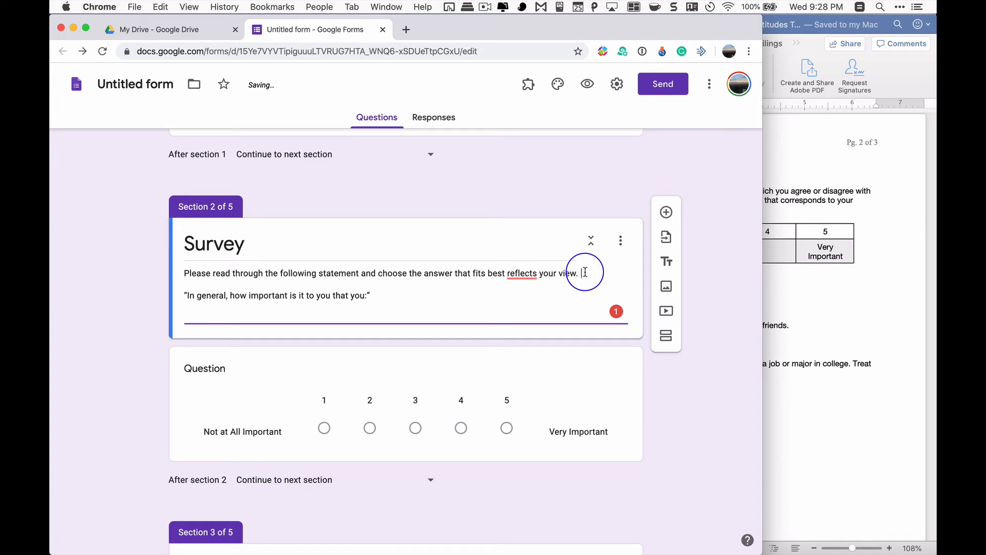
{"action": "key", "text": "BackSpace"}
{"action": "key", "text": "BackSpace"}
{"action": "type", "text": "using the "}
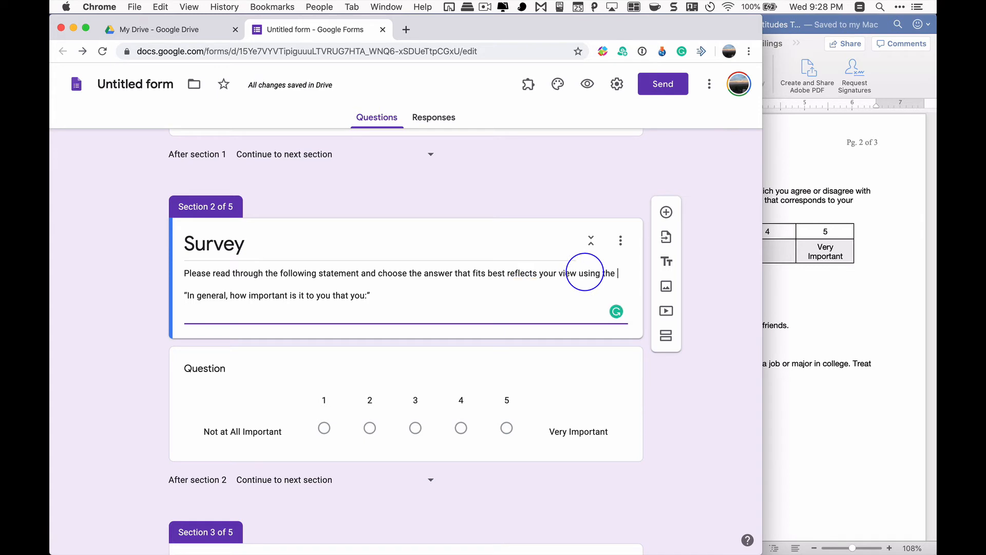
{"action": "type", "text": "following s"}
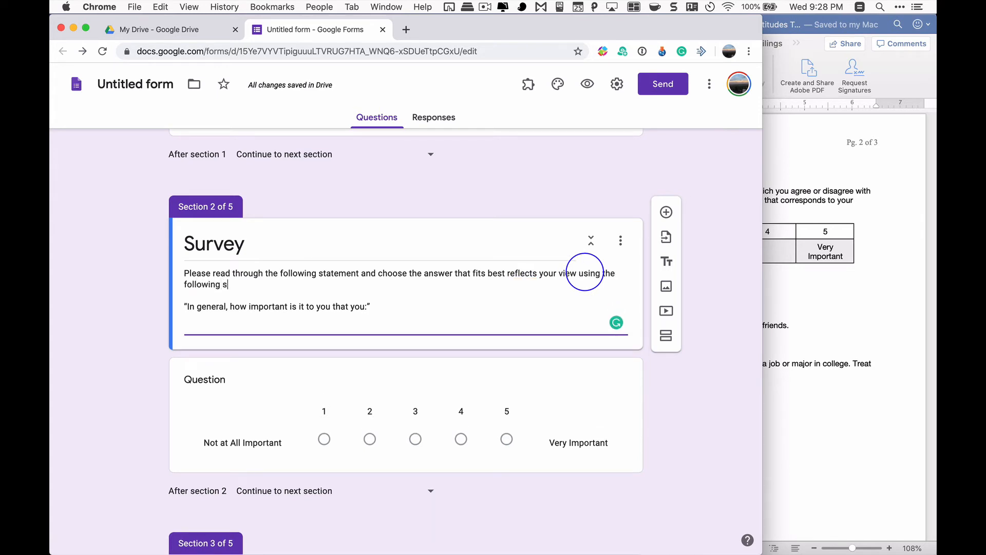
{"action": "type", "text": "cale"}
{"action": "type", "text": "1 Not at All Important, 2, 3 Somewhat Important, 4, 5 Very Important"}
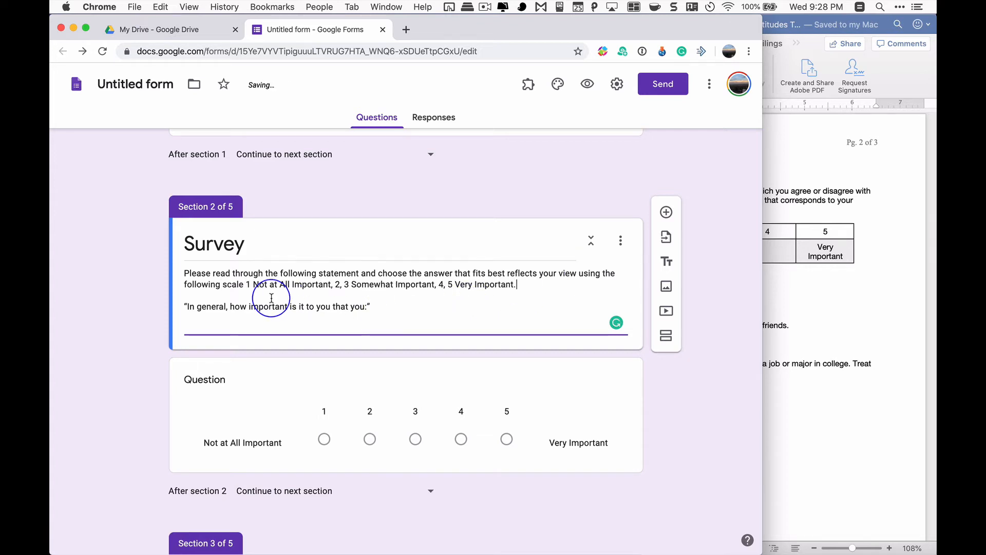
{"action": "left_click", "coordinate": [248, 291]}
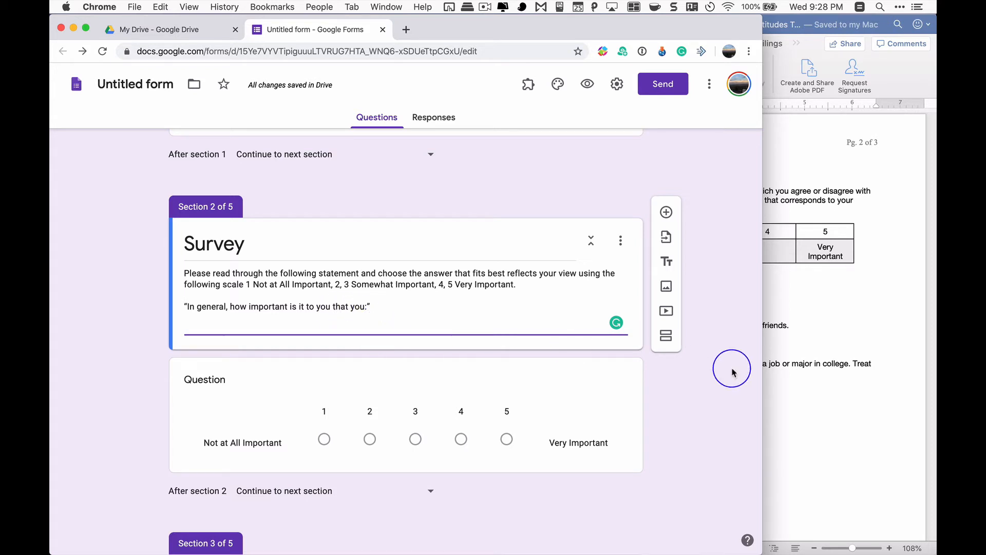
Copy the statement "Treat your parents with great respect" from Word into the linear scale question's title
{"action": "left_click", "coordinate": [810, 287]}
{"action": "left_click", "coordinate": [610, 306]}
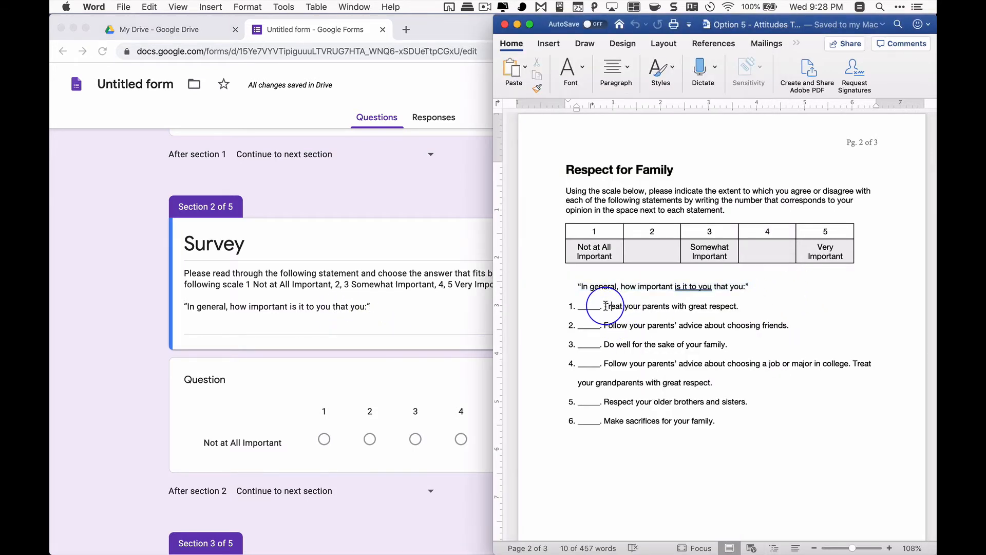
{"action": "left_click_drag", "start_coordinate": [610, 306], "coordinate": [737, 304]}
{"action": "key", "text": "super+c"}
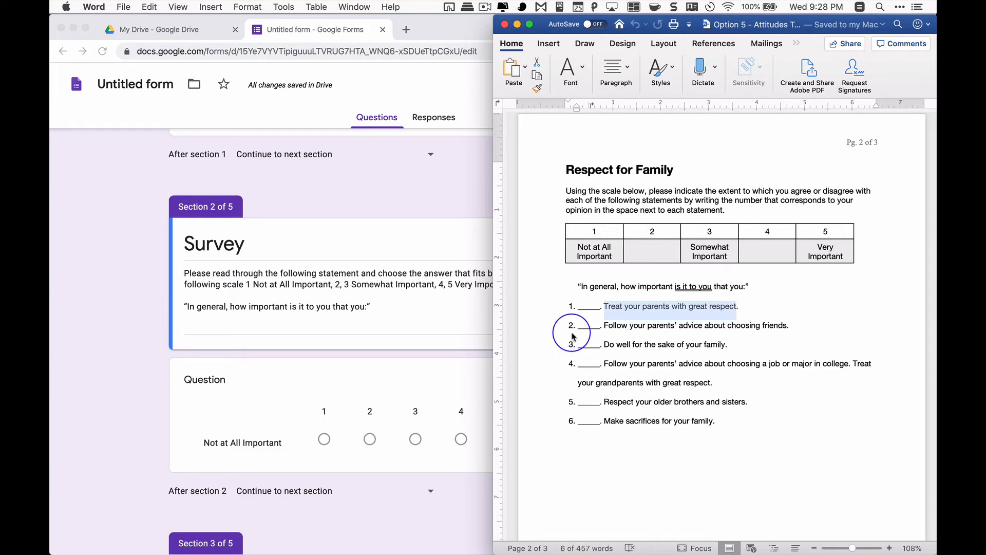
{"action": "left_click", "coordinate": [222, 461]}
{"action": "left_click", "coordinate": [237, 399]}
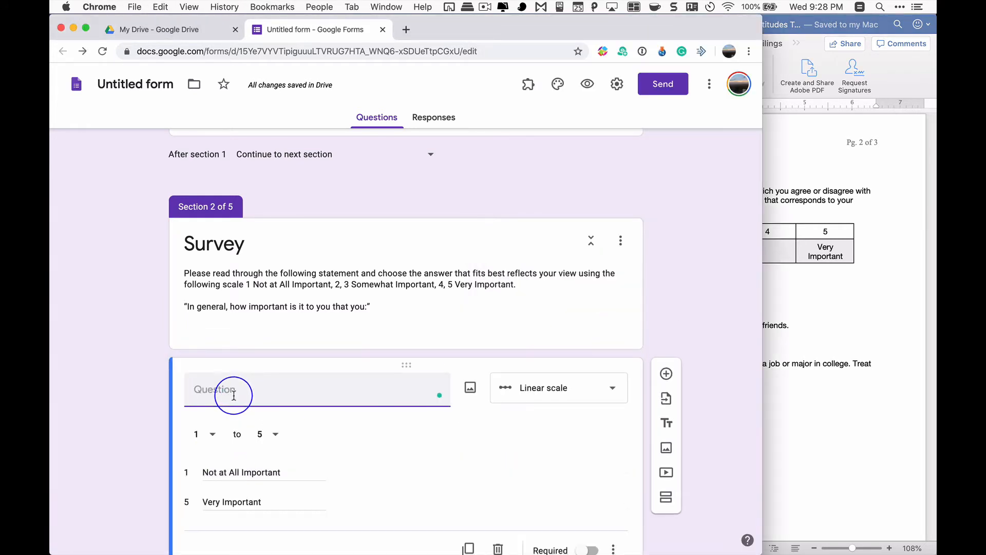
{"action": "key", "text": "super+v"}
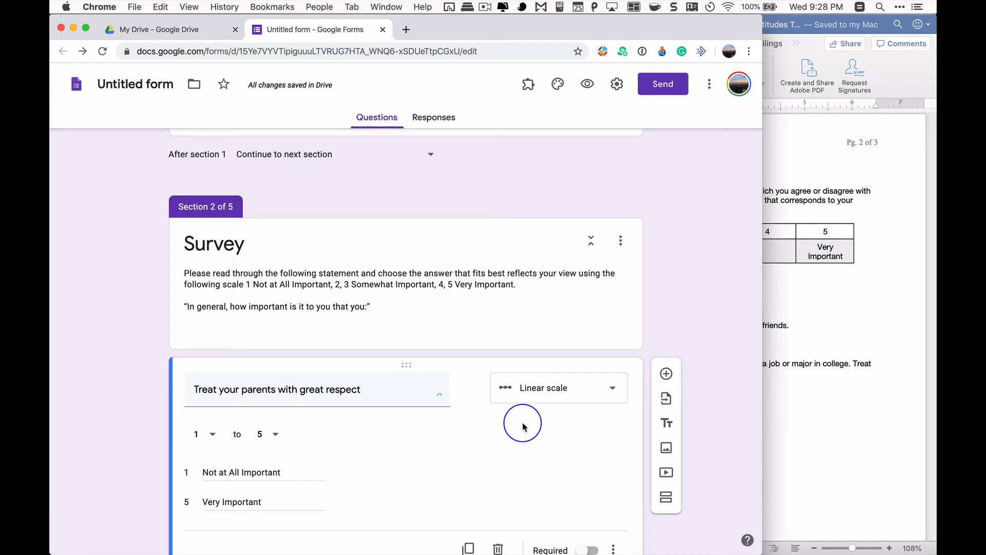
Add a question below it and paste "Follow your parents' advice about choosing friends." from the Word document as its title
{"action": "scroll", "coordinate": [534, 401], "scroll_direction": "down", "scroll_amount": 5}
{"action": "scroll", "coordinate": [596, 357], "scroll_direction": "up", "scroll_amount": 2}
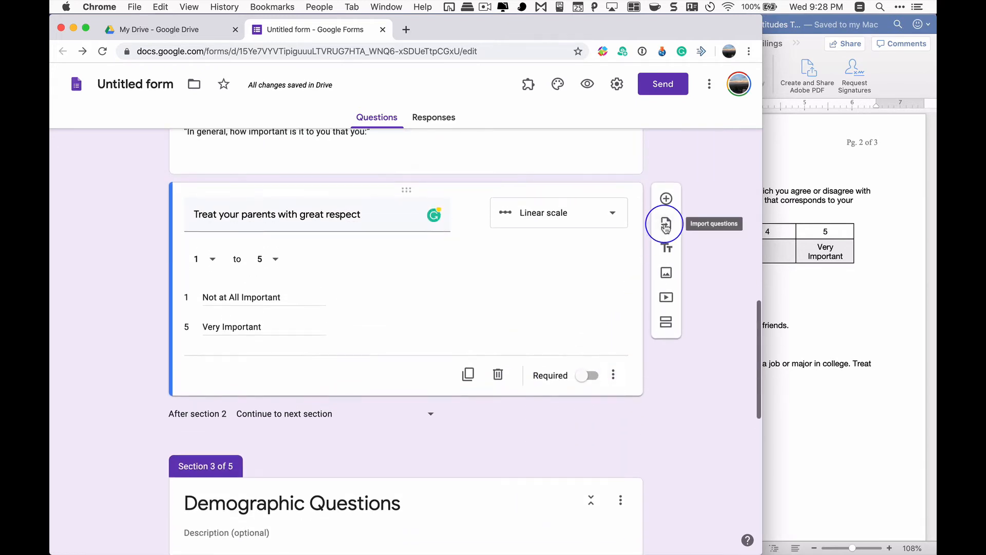
{"action": "left_click", "coordinate": [665, 200]}
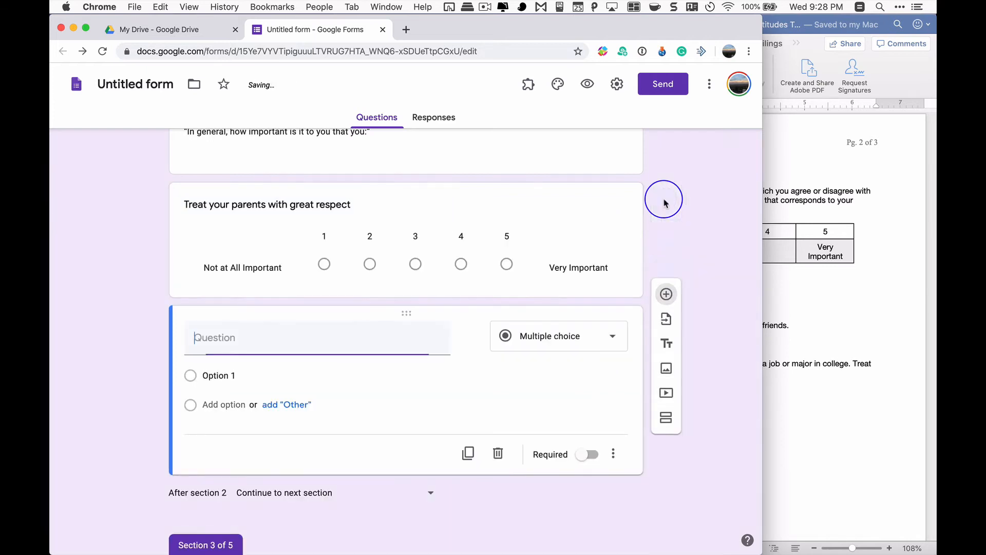
{"action": "left_click", "coordinate": [817, 320]}
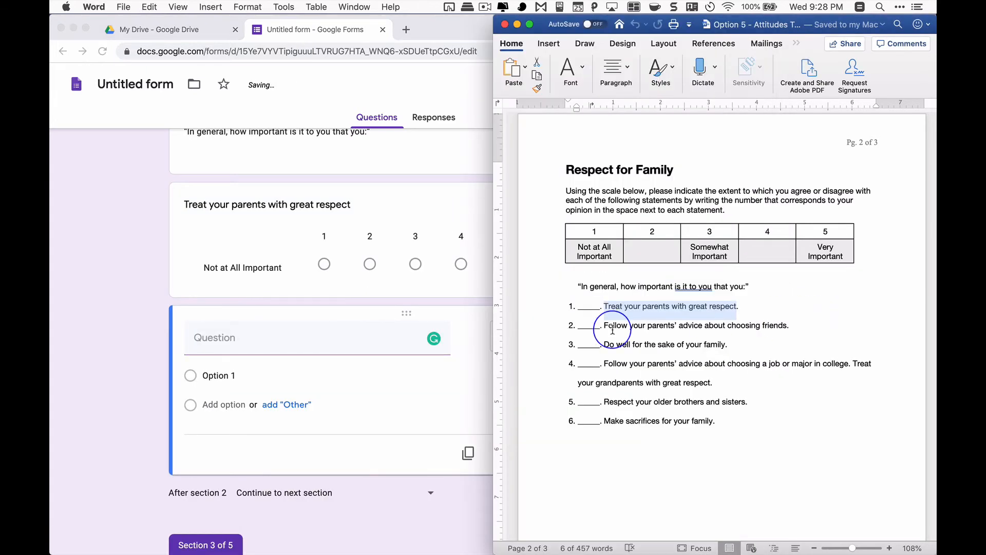
{"action": "left_click", "coordinate": [604, 325]}
{"action": "left_click_drag", "start_coordinate": [604, 324], "coordinate": [790, 323]}
{"action": "key", "text": "super+c"}
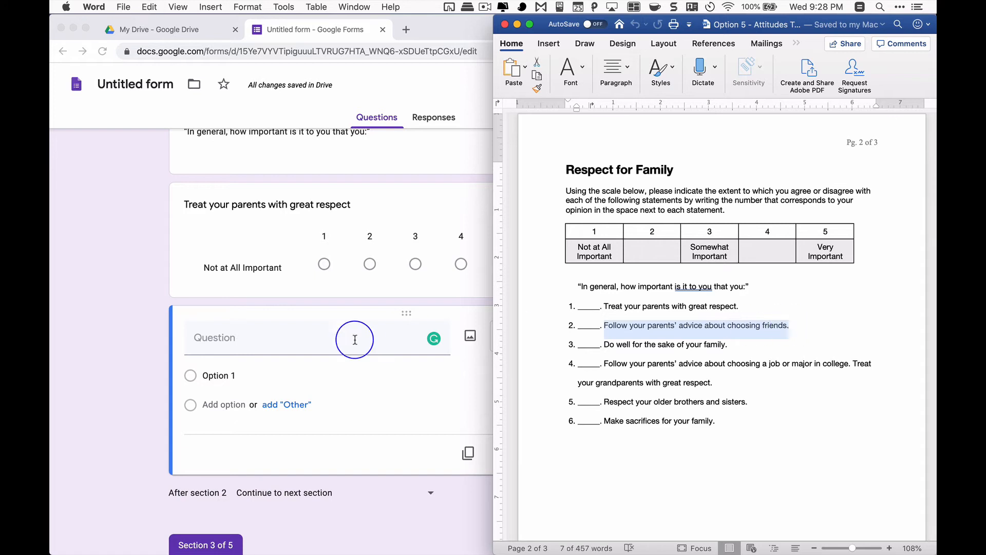
{"action": "left_click", "coordinate": [284, 340]}
{"action": "key", "text": "super+v"}
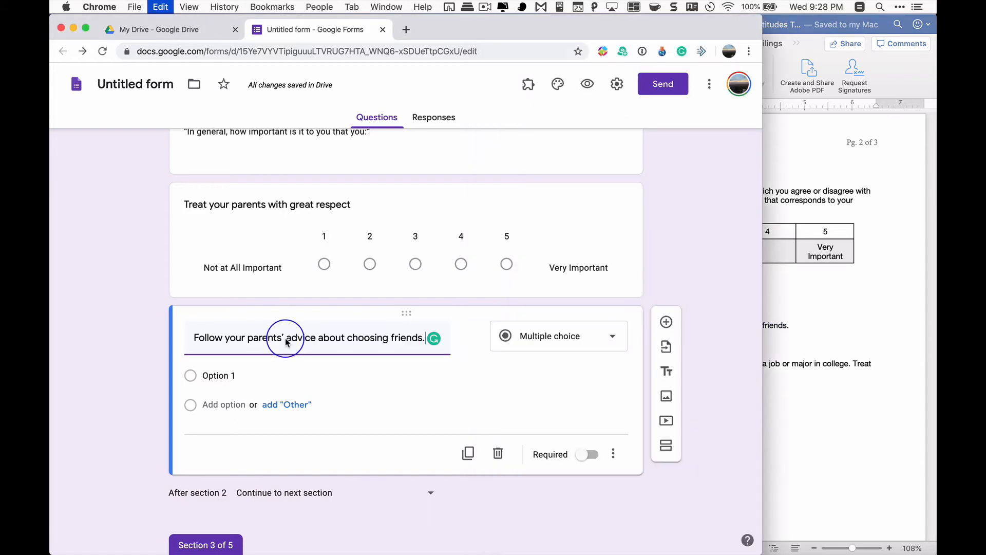
Change the question about choosing friends from multiple choice to a linear scale
{"action": "left_click", "coordinate": [226, 399]}
{"action": "left_click", "coordinate": [226, 398]}
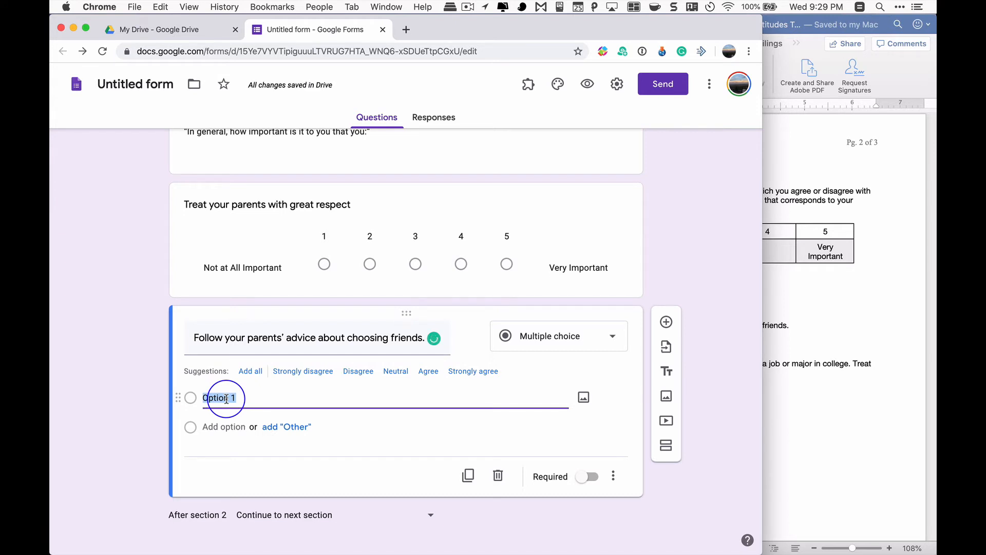
{"action": "left_click", "coordinate": [590, 334]}
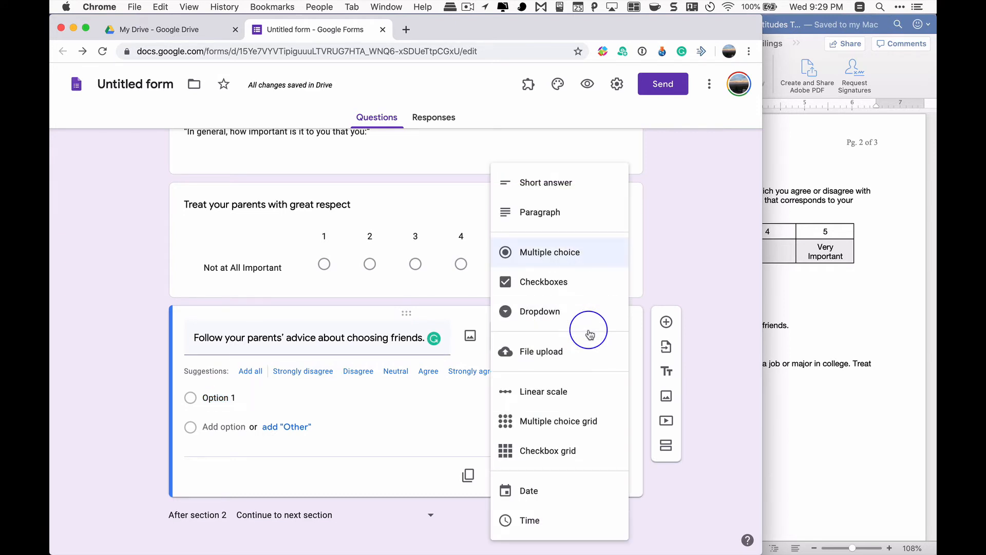
{"action": "left_click", "coordinate": [564, 382]}
Label value 1 of the choosing friends scale "Not at All Important" and value 5 "Very Important"
{"action": "left_click", "coordinate": [267, 413]}
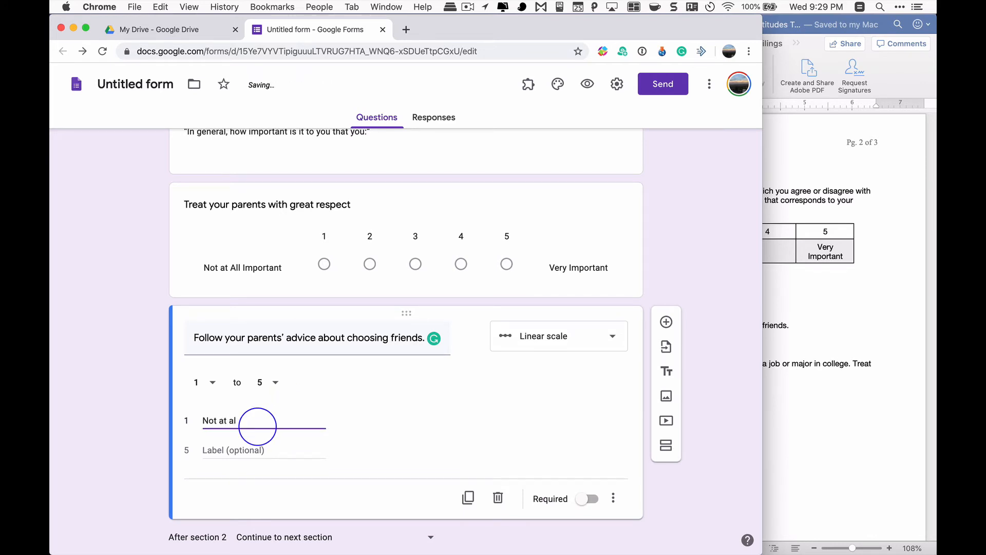
{"action": "type", "text": "Not at all Importan"}
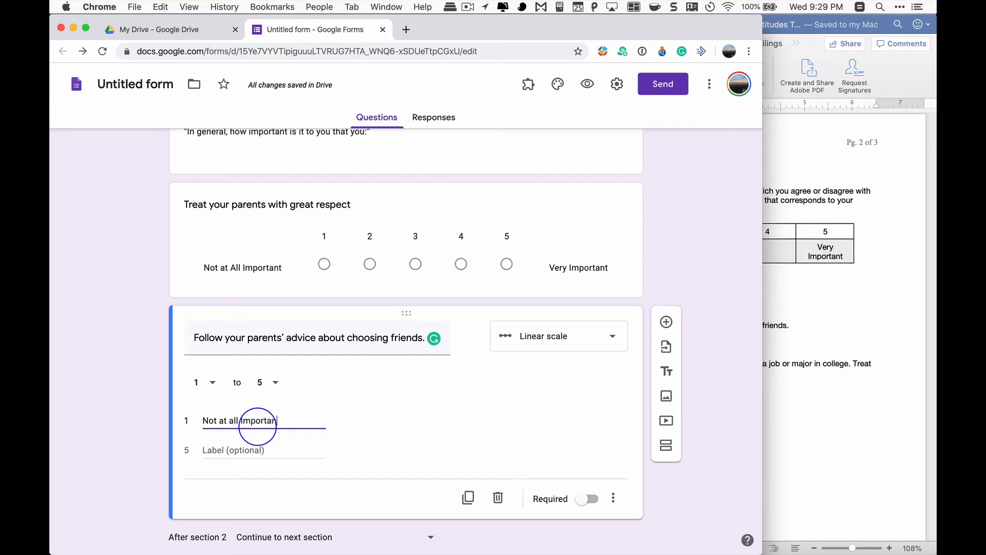
{"action": "type", "text": "t"}
{"action": "key", "text": "Tab"}
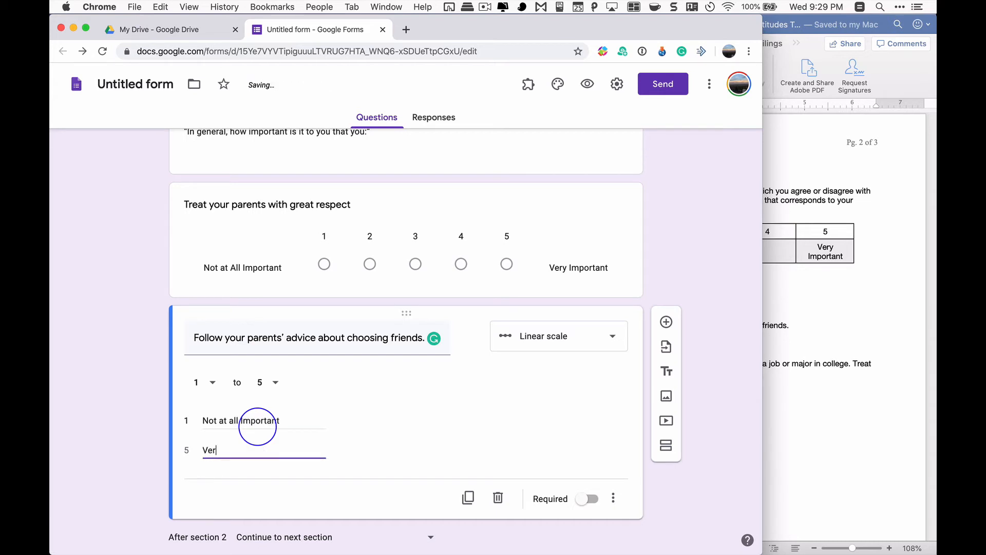
{"action": "type", "text": "Very Important"}
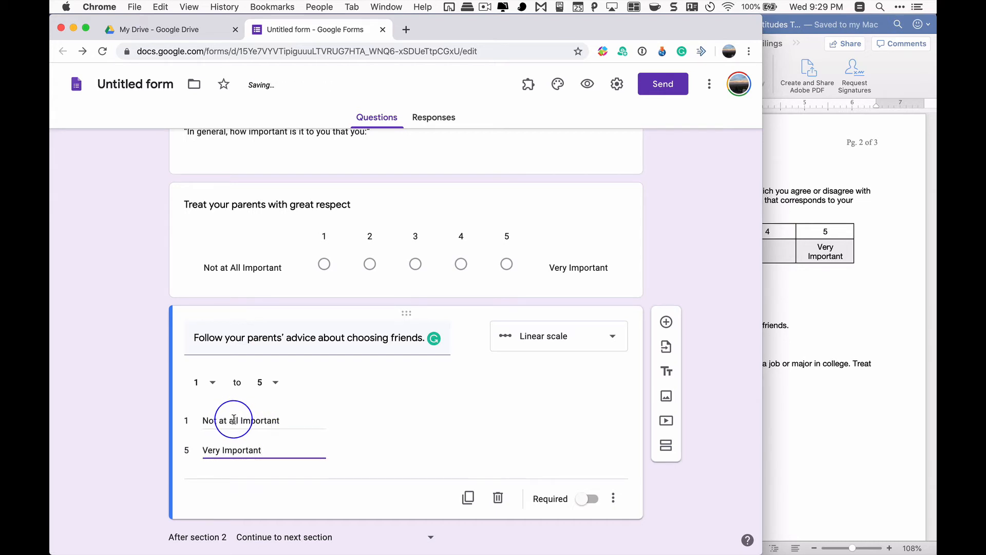
{"action": "triple_click", "coordinate": [233, 419]}
{"action": "left_click", "coordinate": [284, 425]}
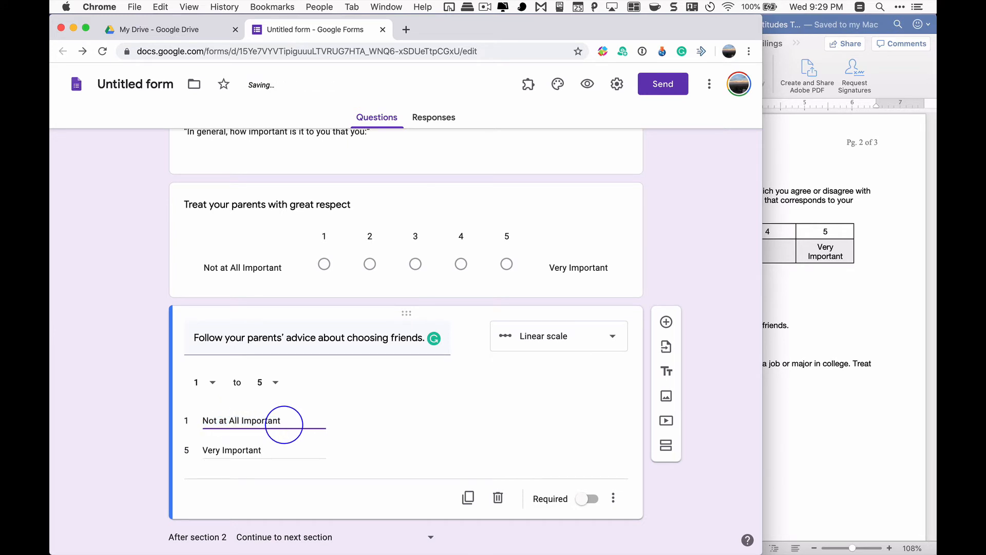
{"action": "left_click", "coordinate": [401, 418]}
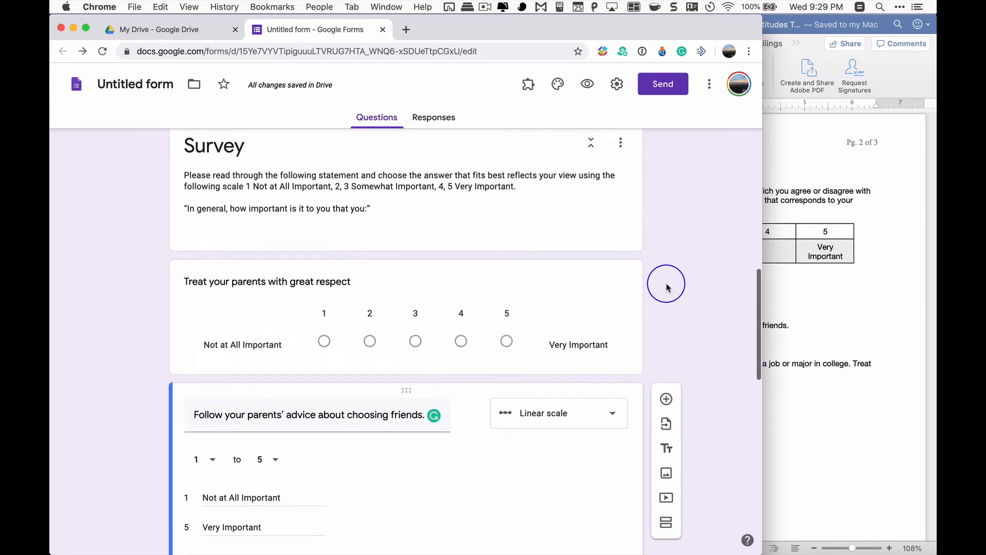
Reword the first scale question as "In general, I feel it is important to treat m parents with great respect"
{"action": "scroll", "coordinate": [666, 282], "scroll_direction": "up", "scroll_amount": 3}
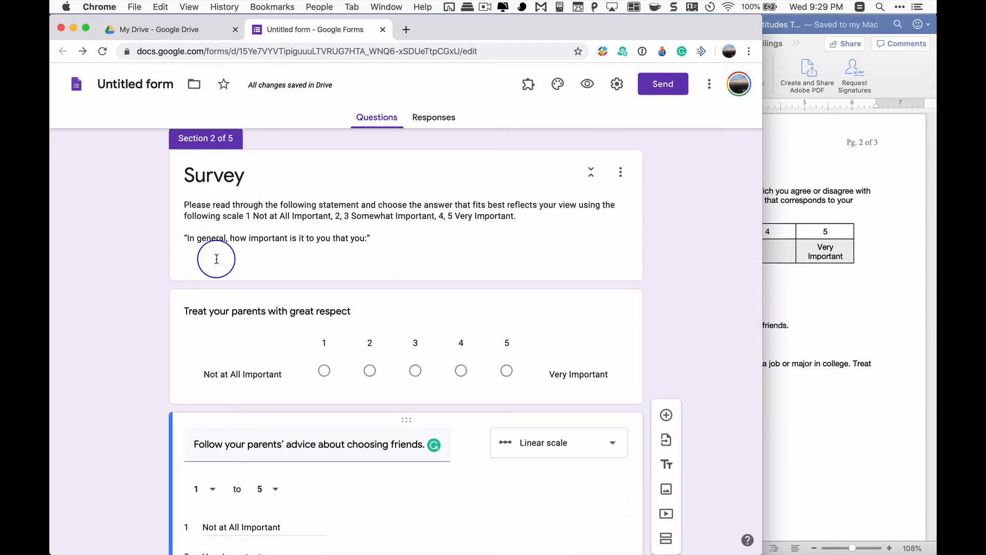
{"action": "left_click", "coordinate": [200, 316]}
{"action": "left_click", "coordinate": [198, 323]}
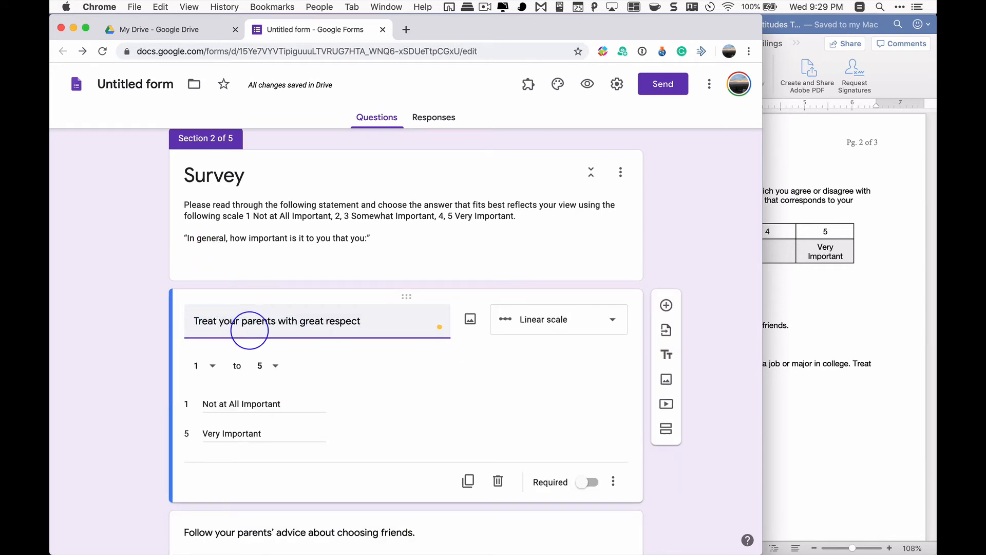
{"action": "type", "text": "In general"}
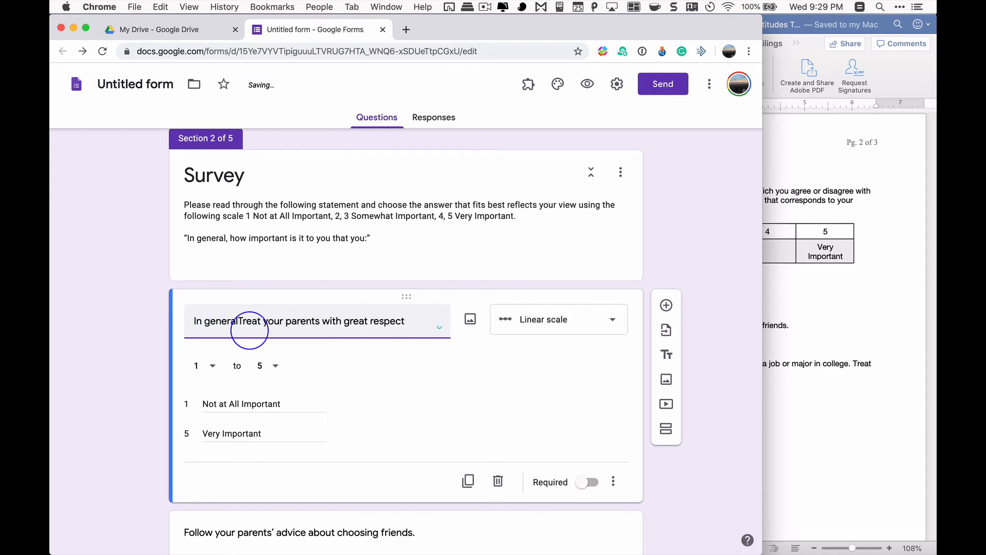
{"action": "type", "text": ", "}
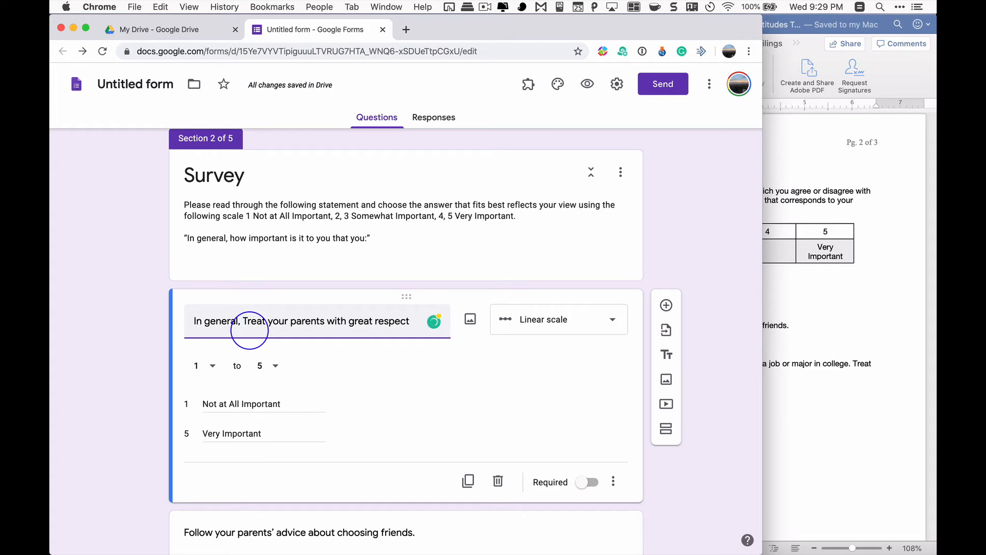
{"action": "type", "text": "I feel "}
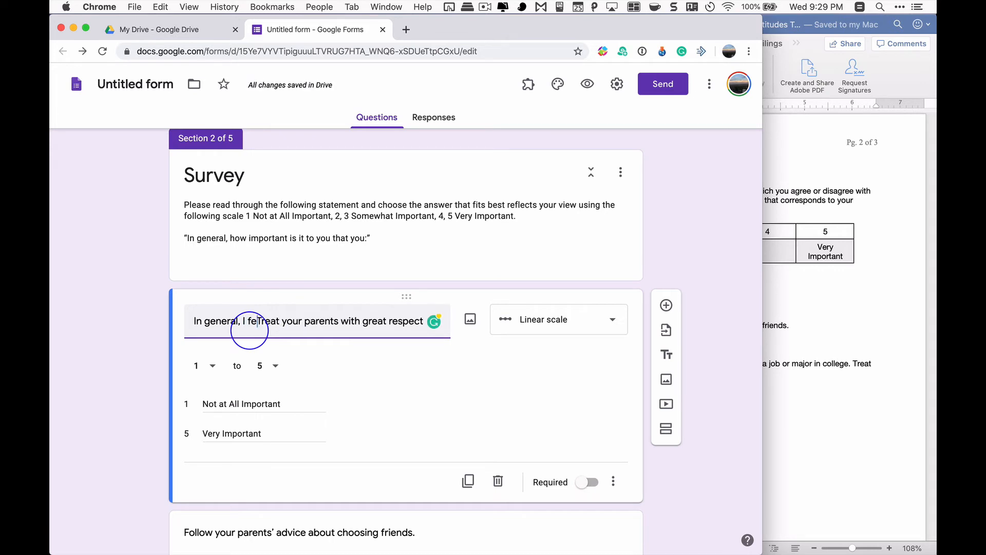
{"action": "type", "text": "it is importan"}
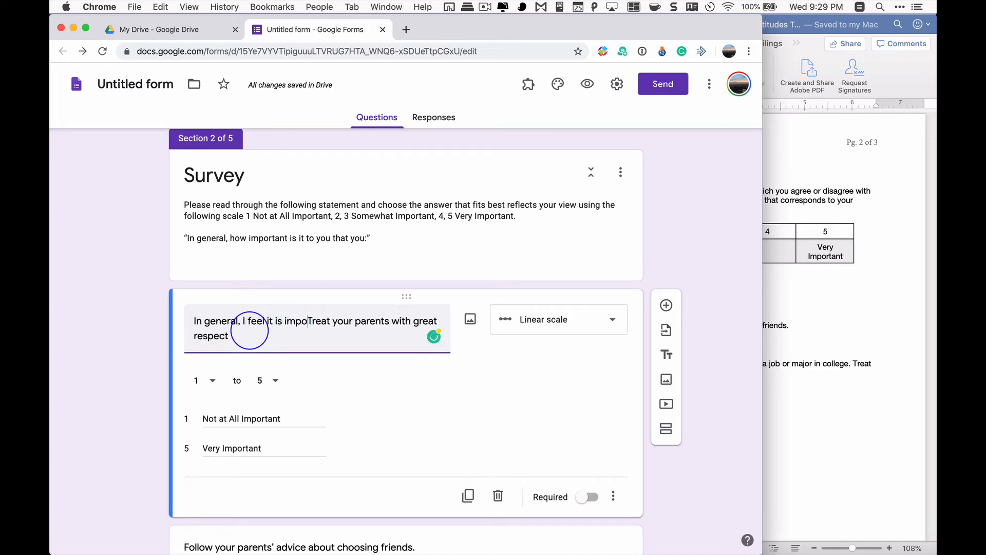
{"action": "type", "text": "t to"}
{"action": "key", "text": "Delete"}
{"action": "type", "text": "t "}
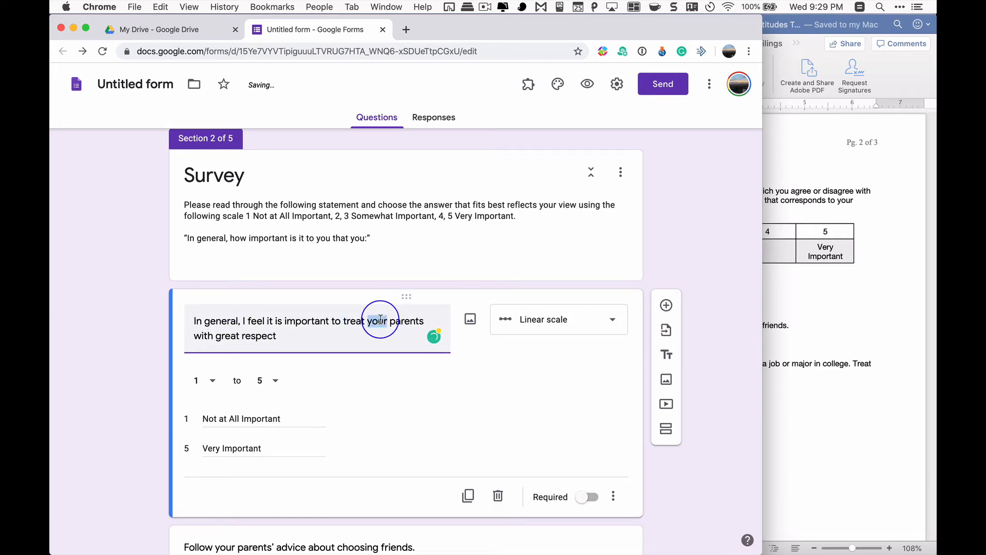
{"action": "type", "text": "m"}
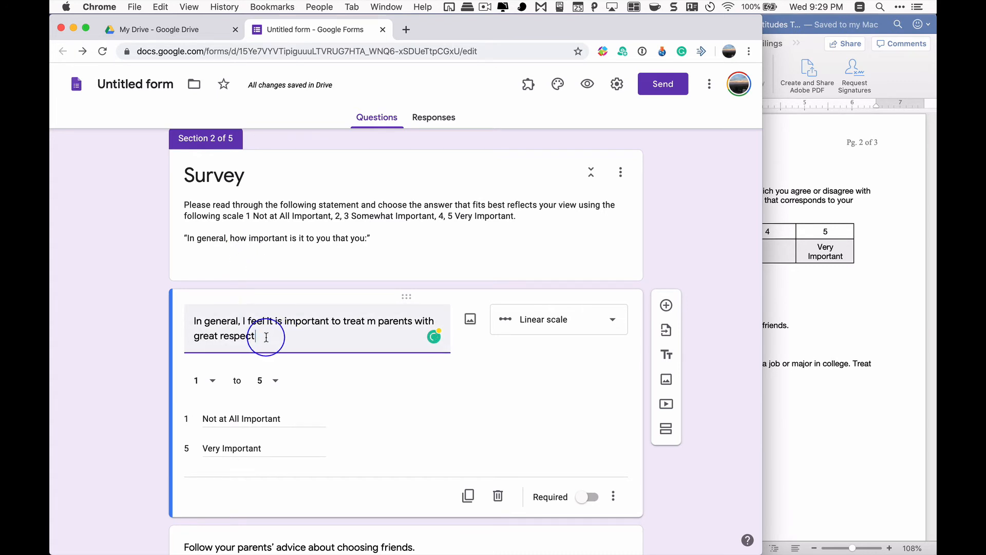
{"action": "left_click_drag", "start_coordinate": [266, 337], "coordinate": [183, 324]}
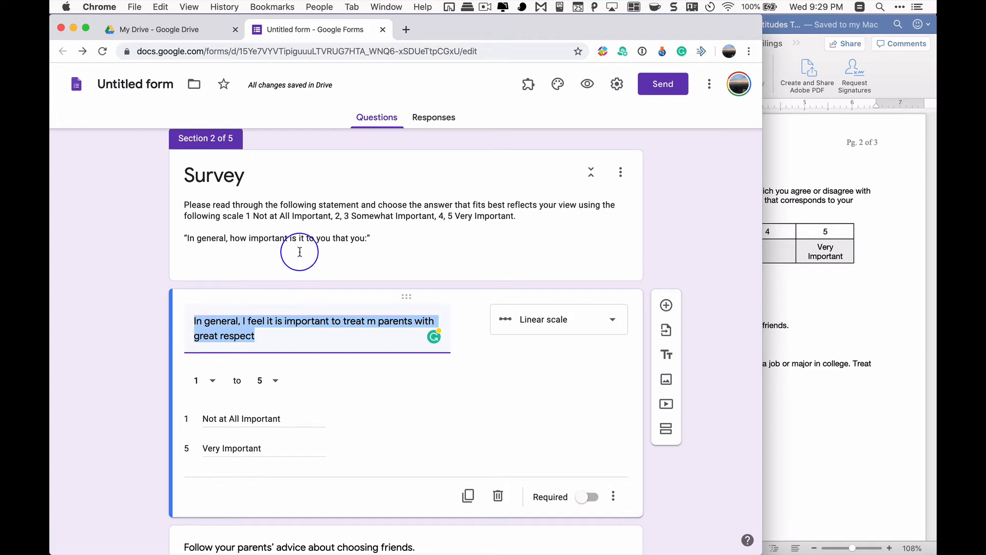
Delete the line "In general, how important is it to you that you:" from the Survey section's description
{"action": "left_click", "coordinate": [185, 238]}
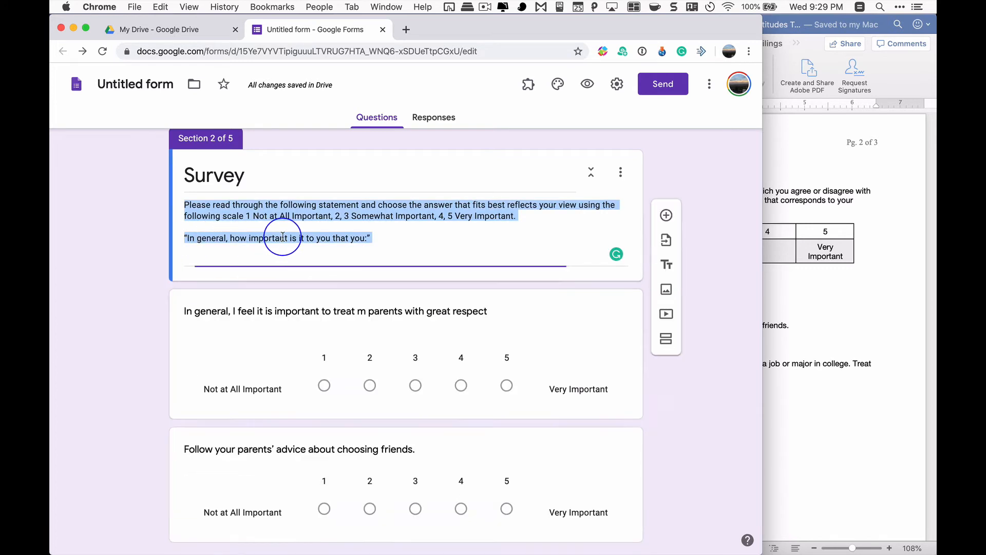
{"action": "left_click", "coordinate": [386, 238]}
{"action": "left_click_drag", "start_coordinate": [386, 238], "coordinate": [169, 237]}
{"action": "key", "text": "BackSpace"}
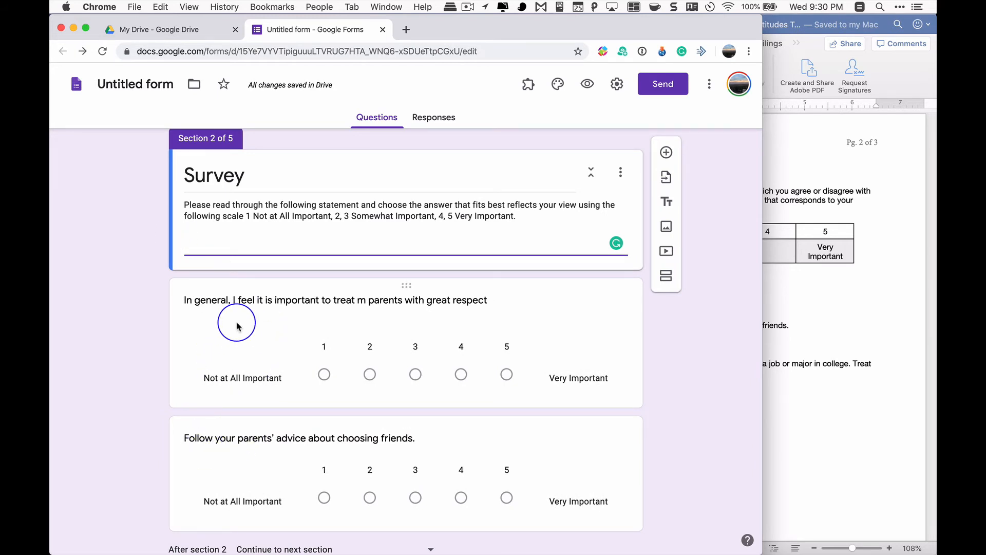
Review the Survey questions, the Current Assistance Scale and Respect for Family items in Word, and the form's Demographic Questions section
{"action": "scroll", "coordinate": [265, 285], "scroll_direction": "down", "scroll_amount": 5}
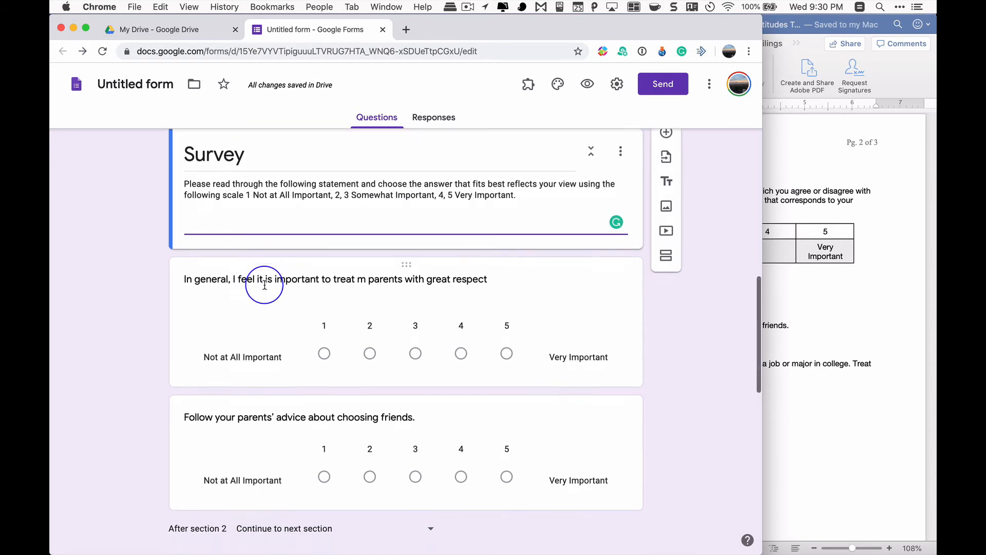
{"action": "scroll", "coordinate": [366, 272], "scroll_direction": "up", "scroll_amount": 4}
{"action": "scroll", "coordinate": [362, 271], "scroll_direction": "down", "scroll_amount": 2}
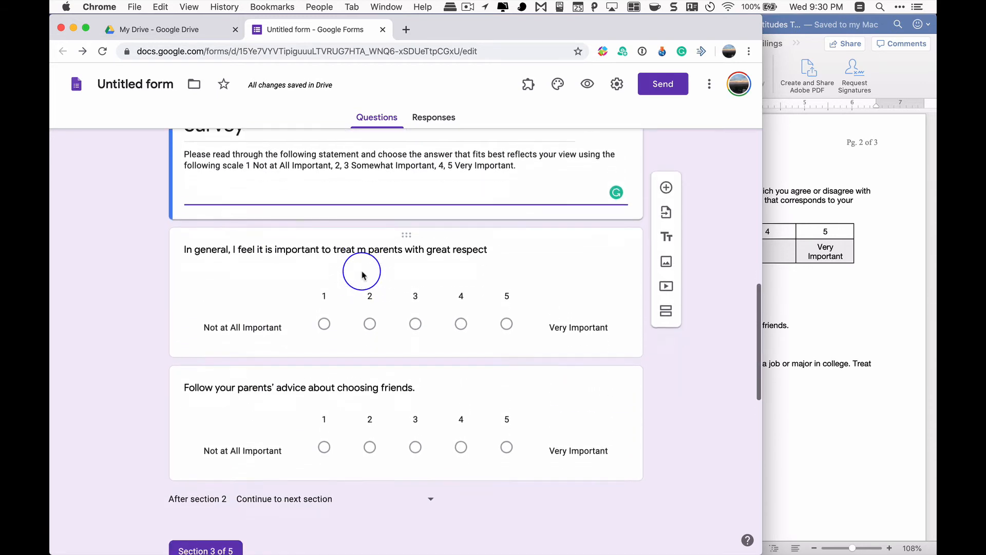
{"action": "left_click", "coordinate": [818, 306]}
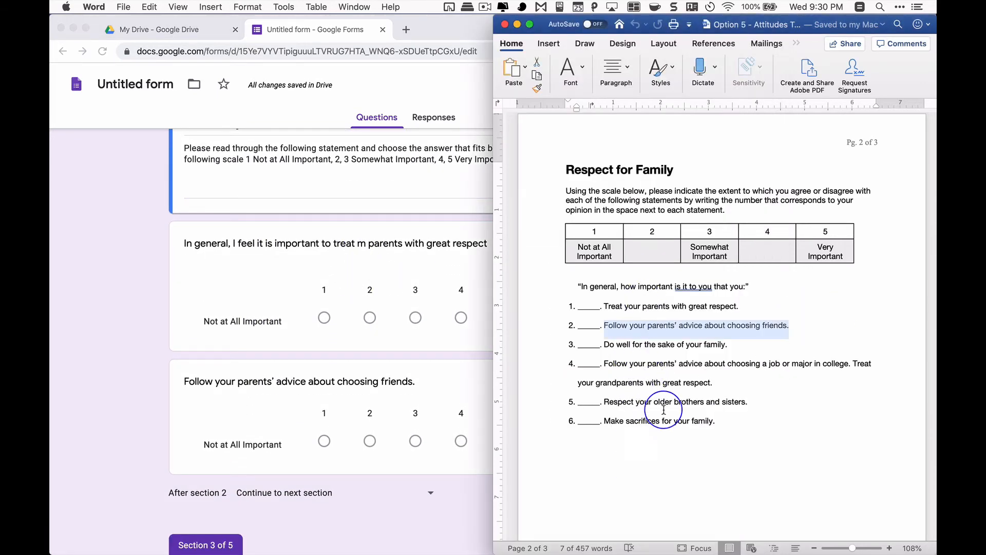
{"action": "scroll", "coordinate": [650, 291], "scroll_direction": "up", "scroll_amount": 10}
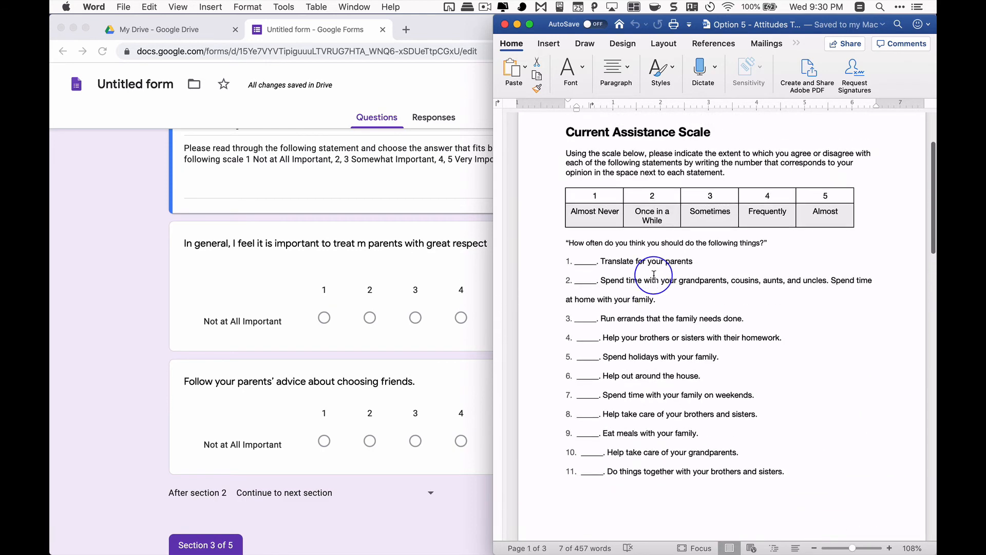
{"action": "scroll", "coordinate": [662, 367], "scroll_direction": "down", "scroll_amount": 5}
{"action": "scroll", "coordinate": [662, 367], "scroll_direction": "down", "scroll_amount": 5}
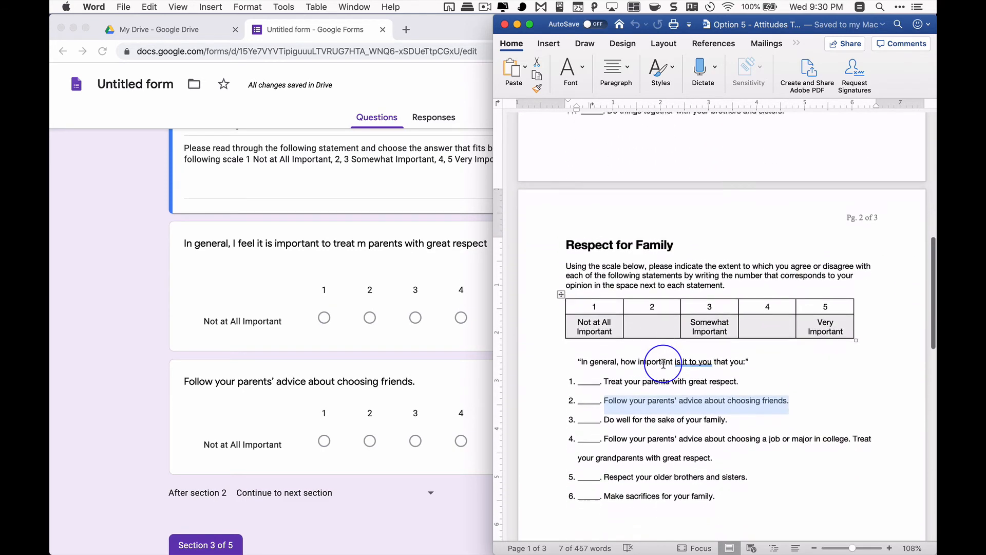
{"action": "left_click", "coordinate": [322, 282]}
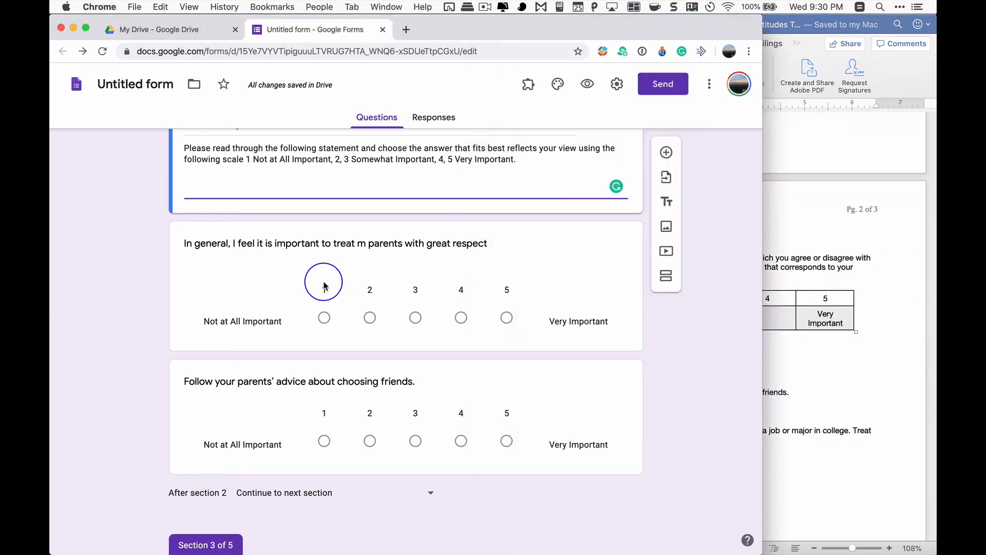
{"action": "scroll", "coordinate": [323, 282], "scroll_direction": "down", "scroll_amount": 5}
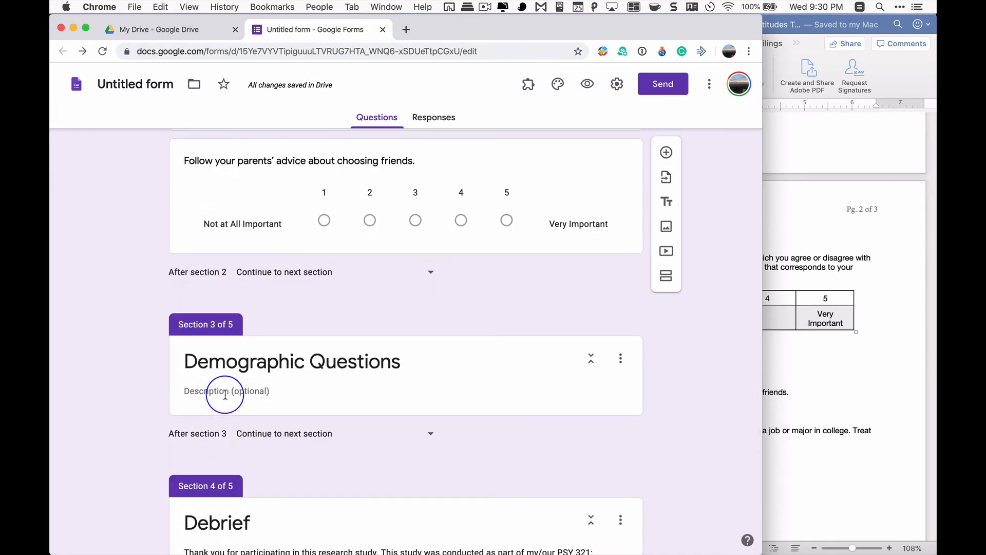
Set the Demographic Questions section's description to "Please answer the following demographic questions."
{"action": "left_click", "coordinate": [225, 395]}
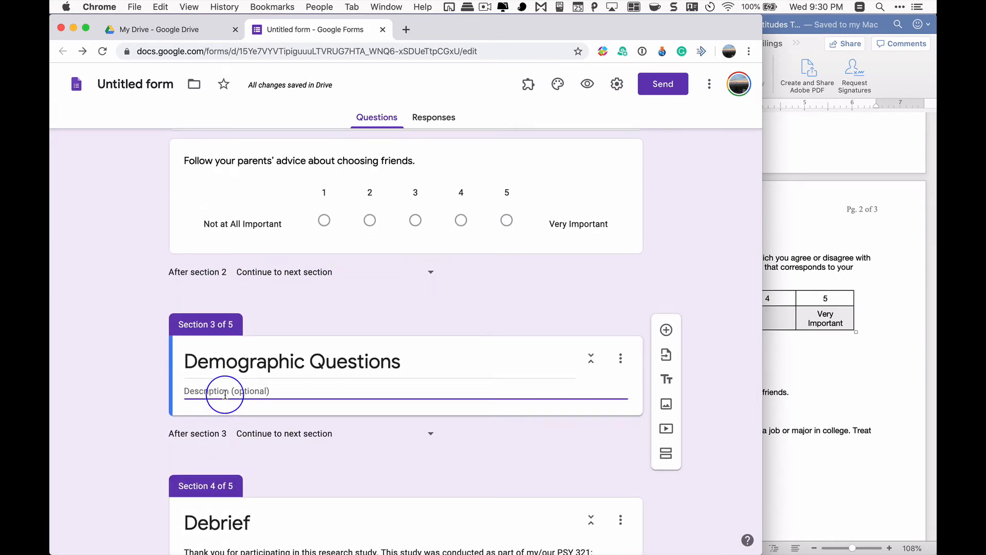
{"action": "type", "text": "We"}
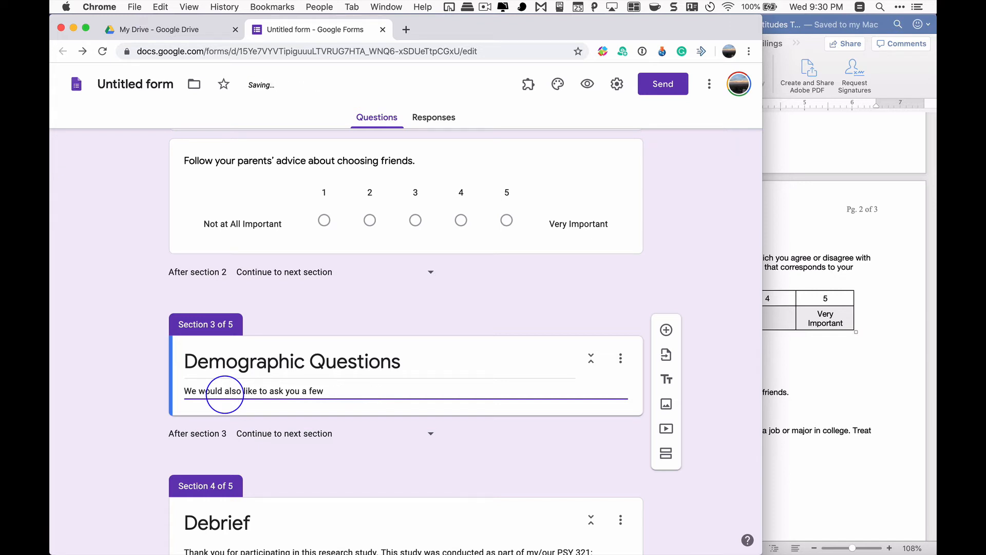
{"action": "triple_click", "coordinate": [225, 394]}
{"action": "type", "text": "Ple"}
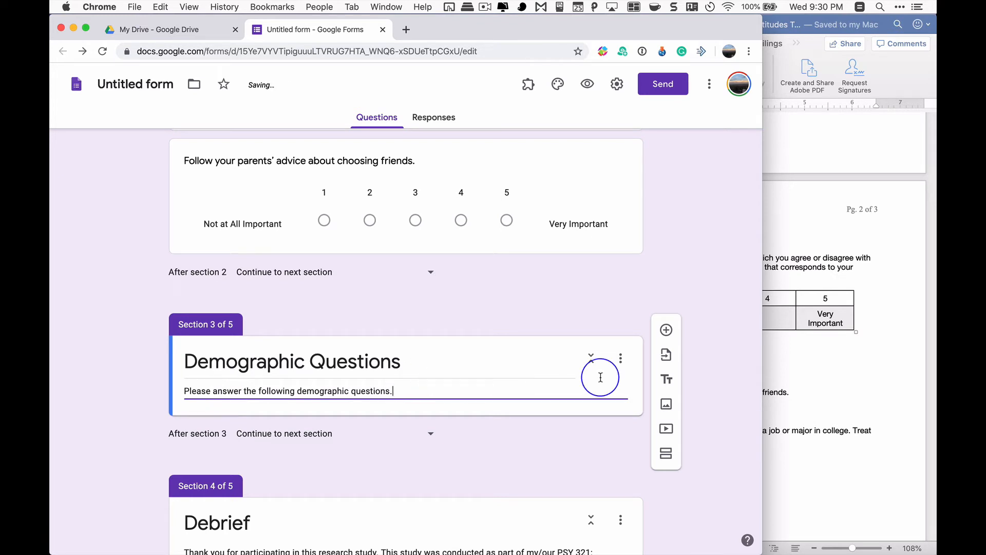
Switch to Word, close the Option 5, Debrief_Form and consent form documents, and bring up the Demographics (required for all studies) document
{"action": "left_click", "coordinate": [848, 379]}
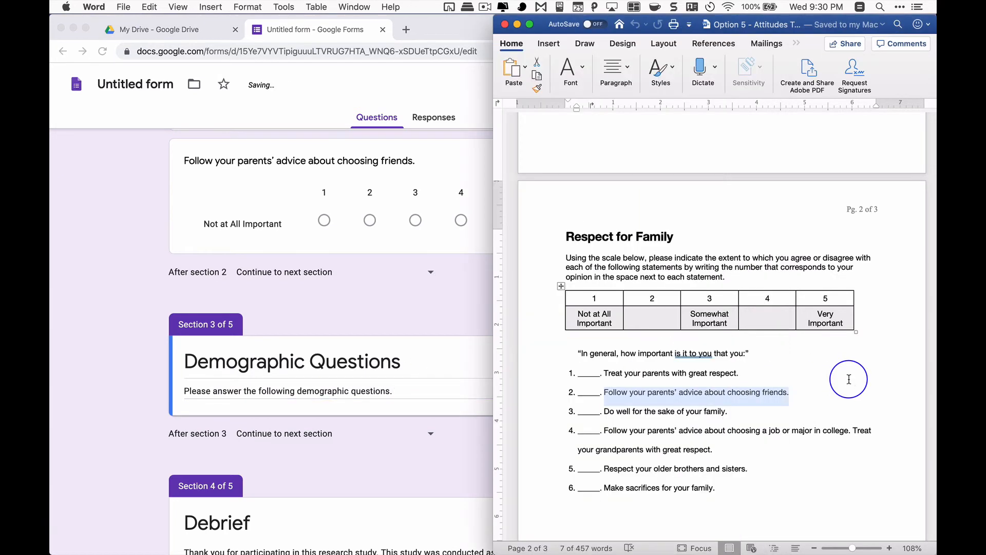
{"action": "left_click", "coordinate": [505, 24]}
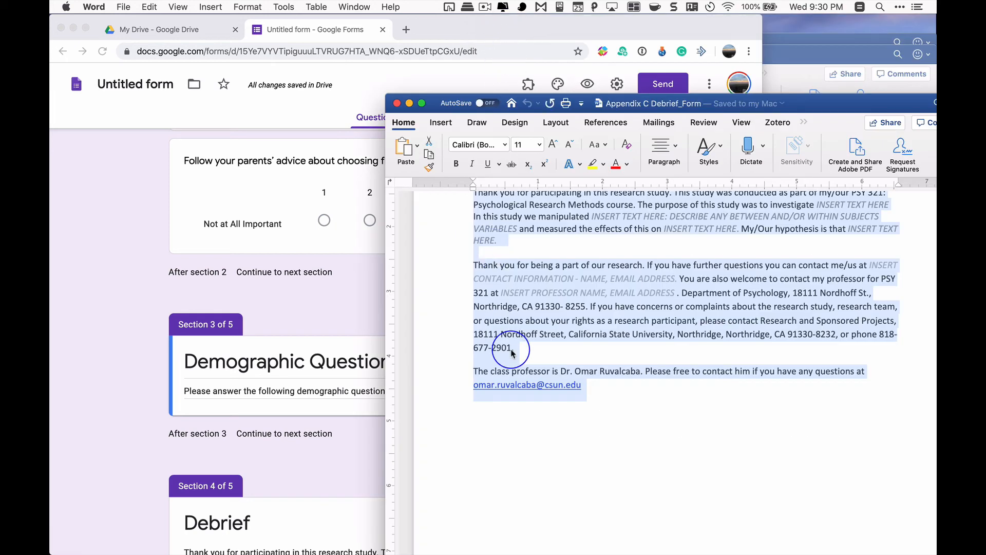
{"action": "left_click", "coordinate": [396, 103]}
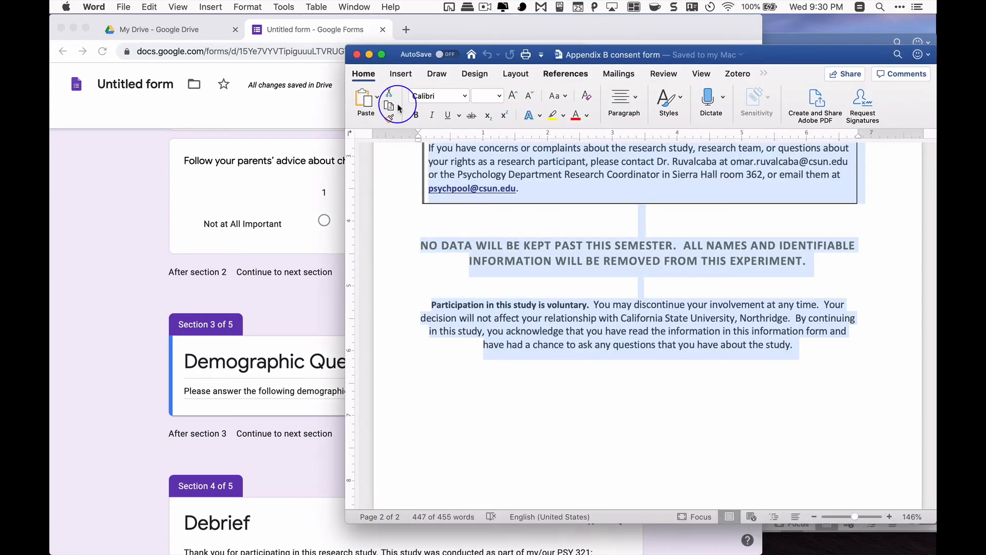
{"action": "left_click", "coordinate": [356, 54]}
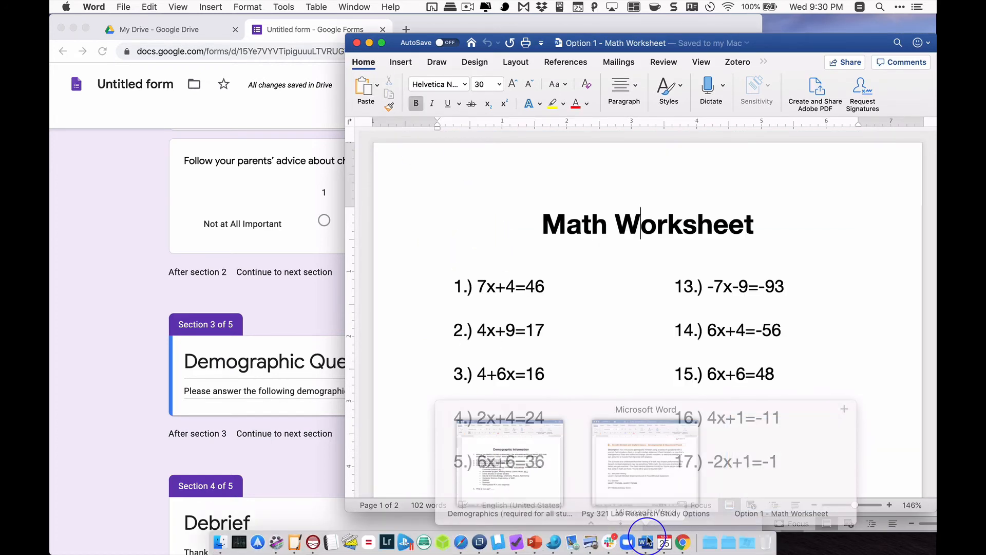
{"action": "key", "text": "ctrl+Up"}
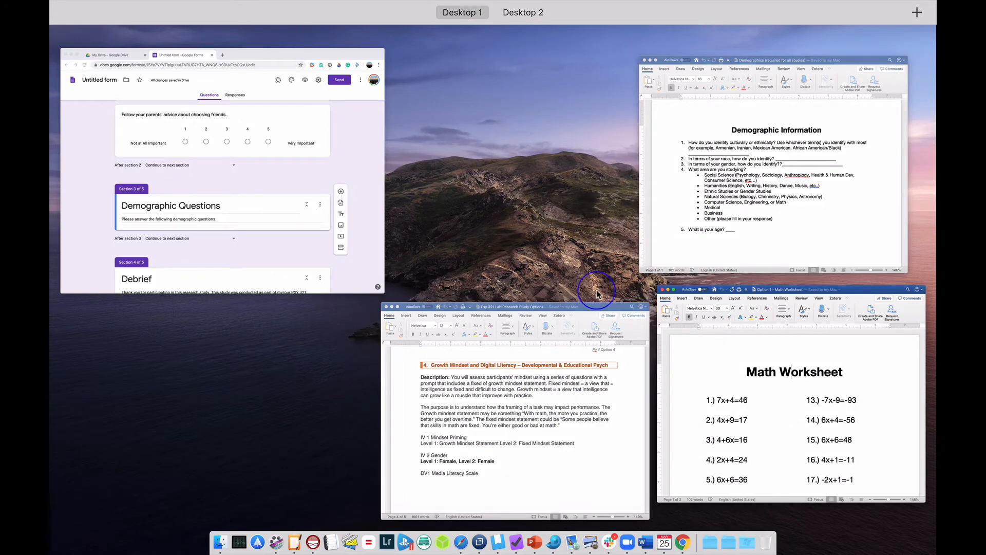
{"action": "left_click", "coordinate": [671, 253]}
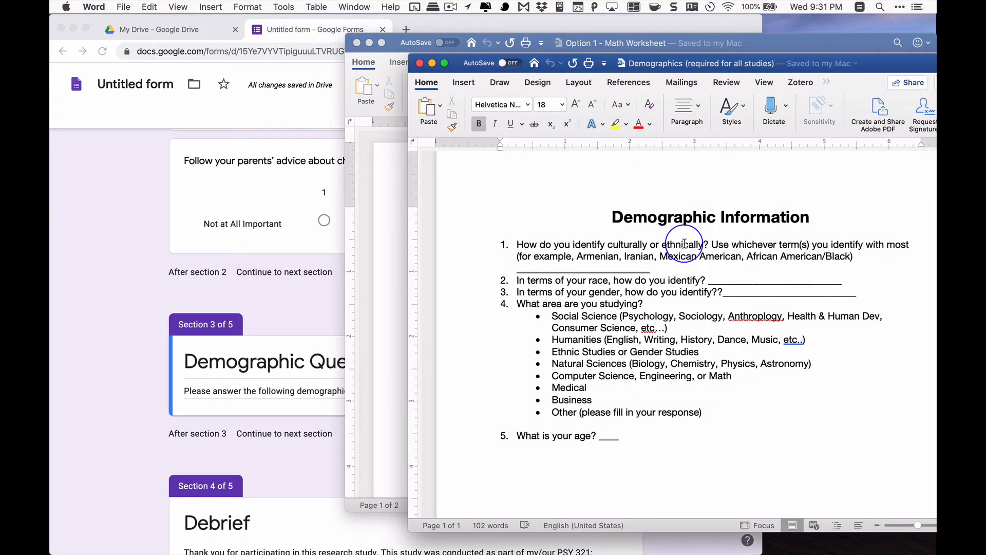
Copy the first Demographic Information question, about cultural or ethnic identity, from Word and return to the form in Chrome
{"action": "left_click_drag", "start_coordinate": [516, 244], "coordinate": [649, 264]}
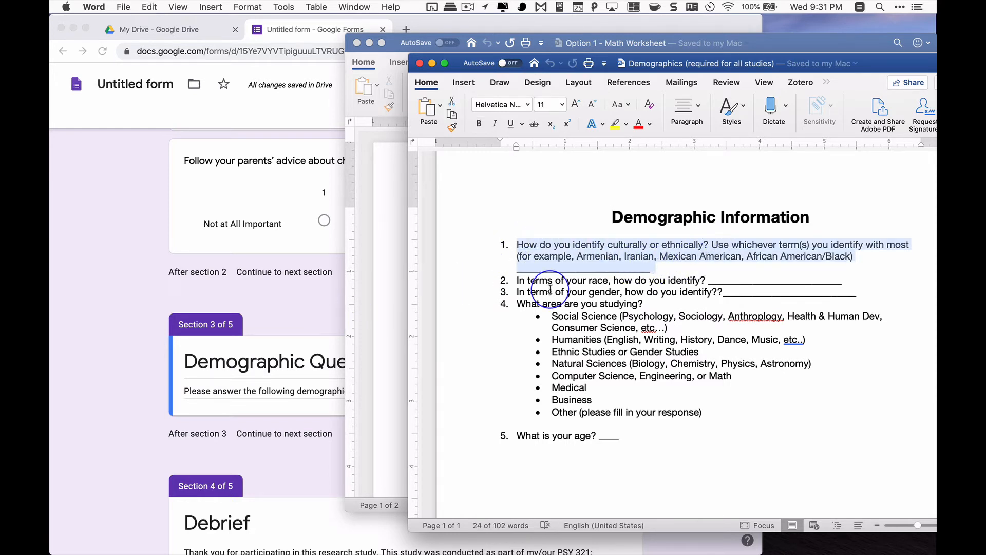
{"action": "left_click", "coordinate": [300, 365]}
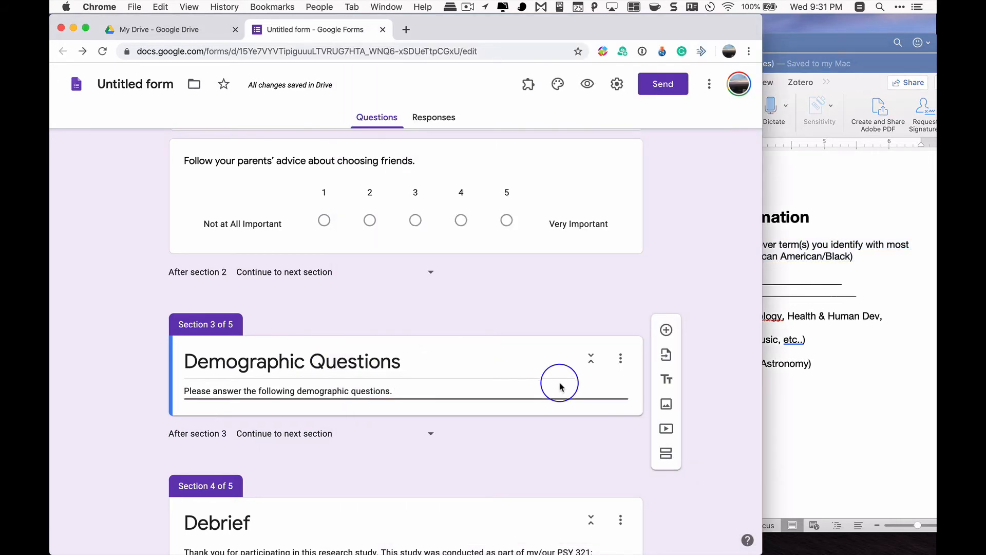
{"action": "left_click", "coordinate": [823, 389]}
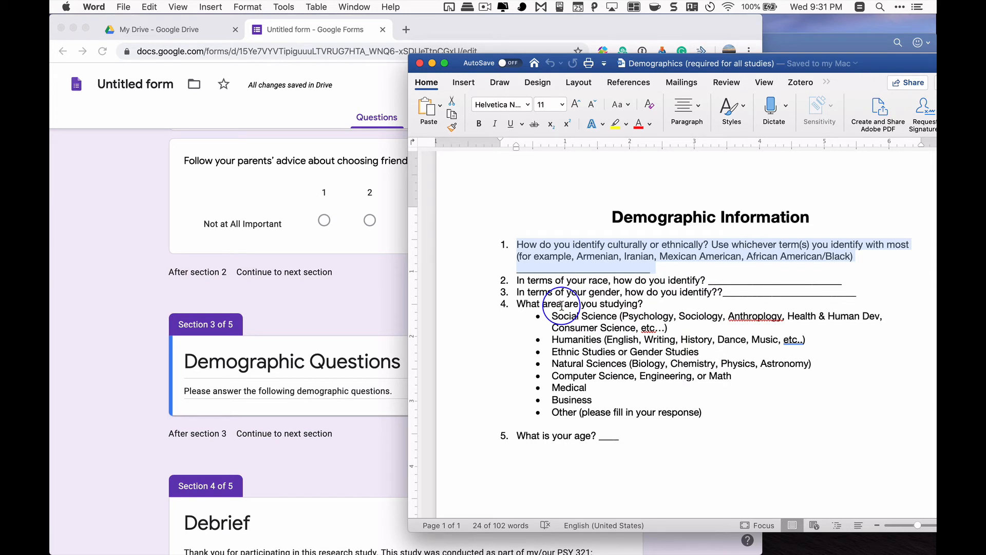
{"action": "left_click", "coordinate": [348, 297]}
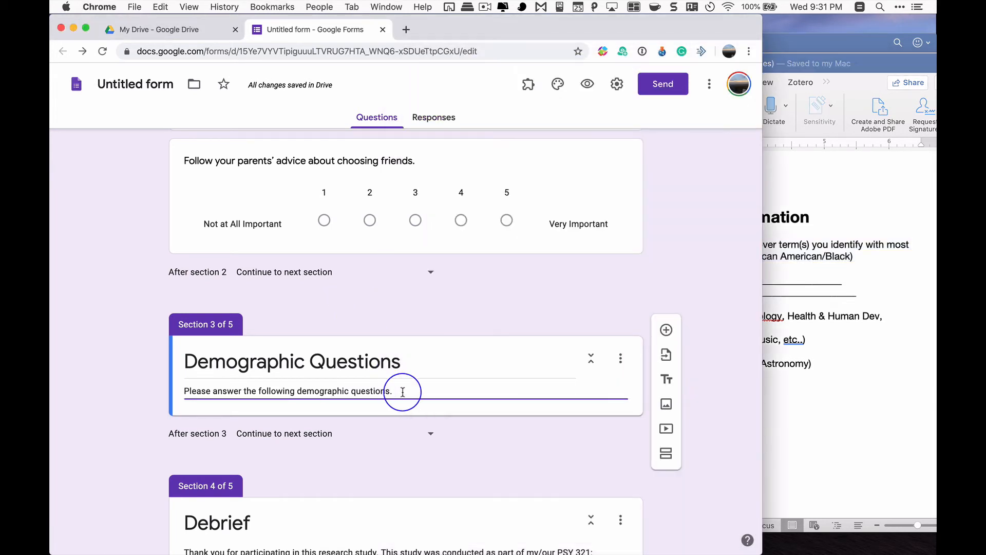
Add a short answer question to the Demographic Questions section and paste the copied cultural or ethnic identity text as its question
{"action": "left_click", "coordinate": [419, 388]}
{"action": "left_click", "coordinate": [666, 330]}
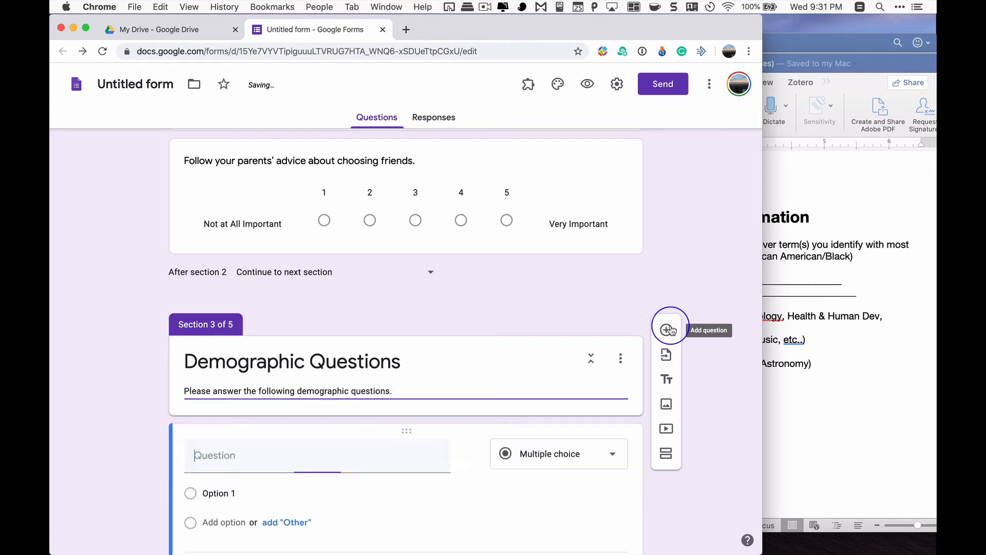
{"action": "left_click", "coordinate": [532, 455]}
{"action": "left_click", "coordinate": [544, 187]}
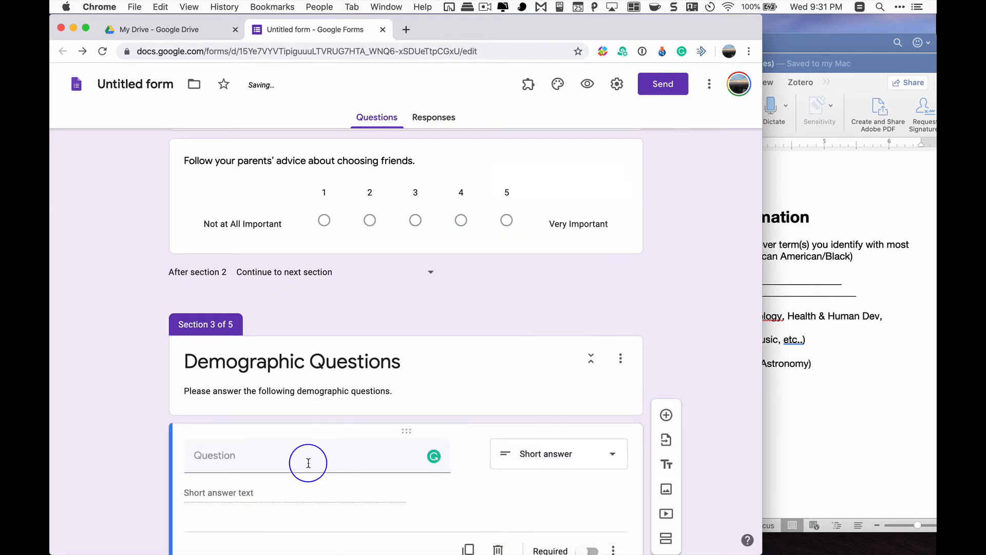
{"action": "type", "text": "1. How do you identify culturally or ethnically? Use whichever term(s) you identify with most (for example, Armenian, Iranian, Mexican American, African American/Black) _________________________"}
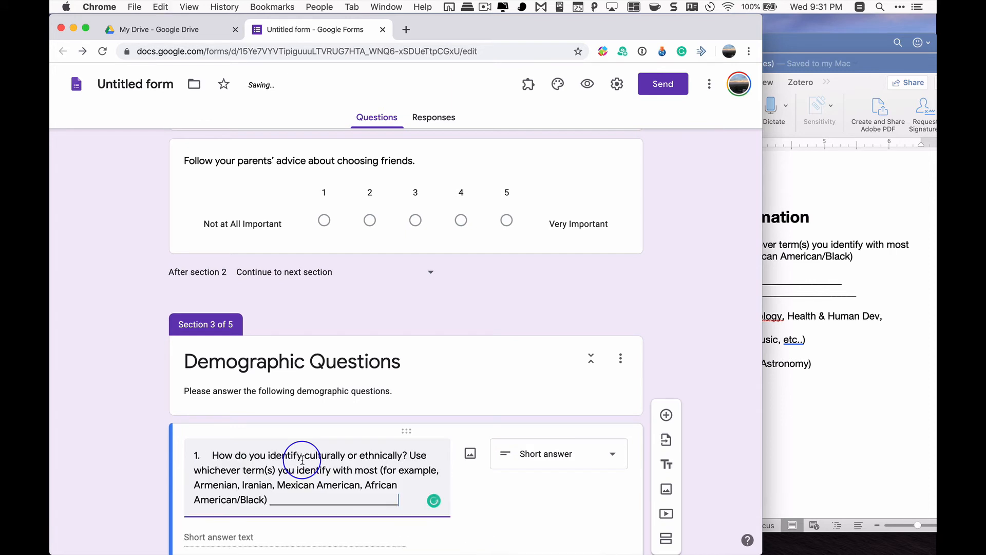
Remove the leading number "1." and the trailing blank line of underscores from the pasted cultural or ethnic identity question
{"action": "scroll", "coordinate": [298, 457], "scroll_direction": "down", "scroll_amount": 3}
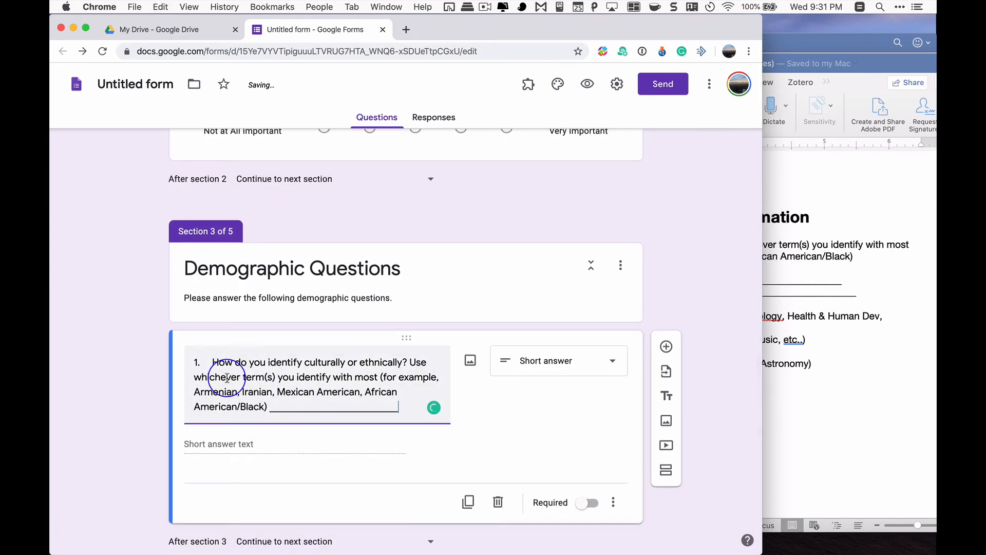
{"action": "key", "text": "BackSpace"}
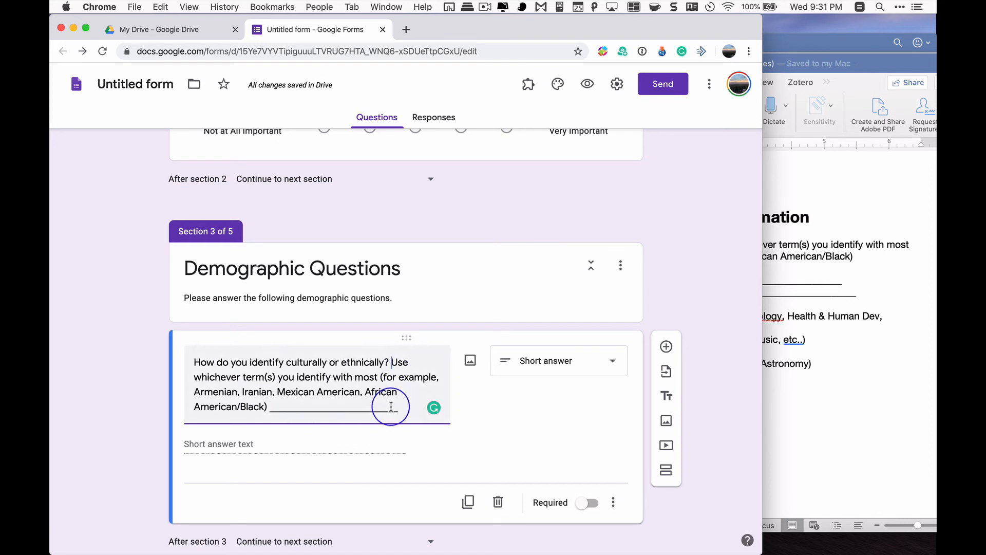
{"action": "left_click_drag", "start_coordinate": [405, 405], "coordinate": [267, 404]}
{"action": "key", "text": "BackSpace"}
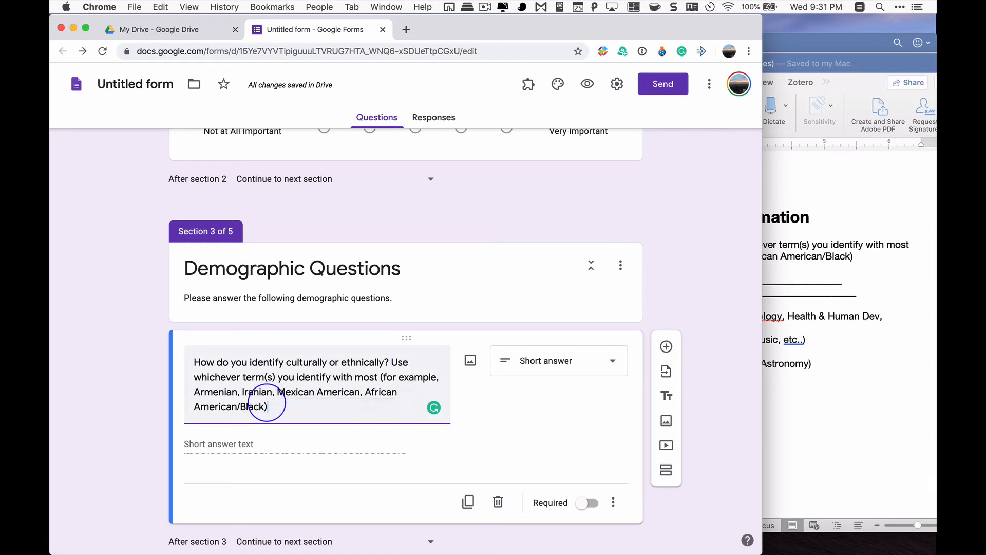
{"action": "left_click", "coordinate": [521, 411]}
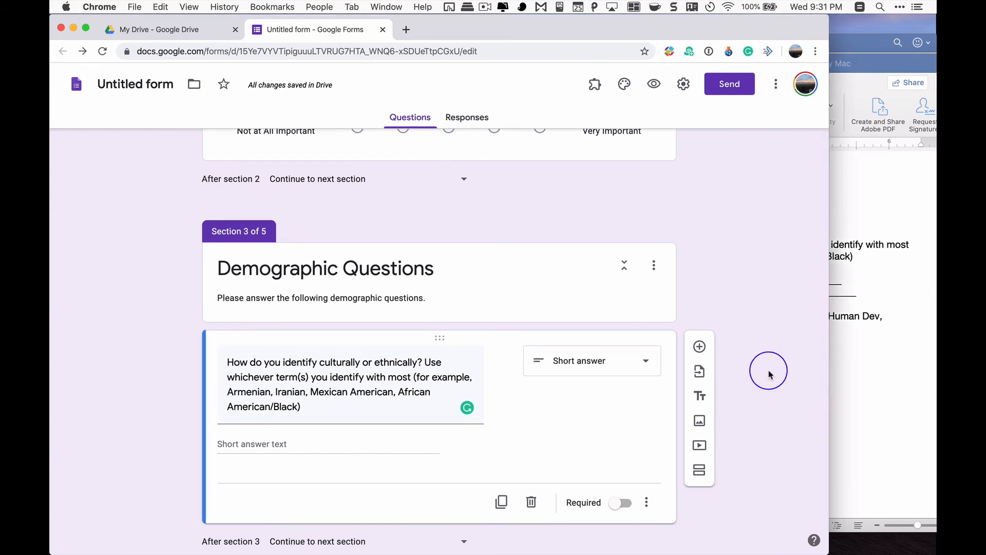
{"action": "scroll", "coordinate": [654, 390], "scroll_direction": "down", "scroll_amount": 3}
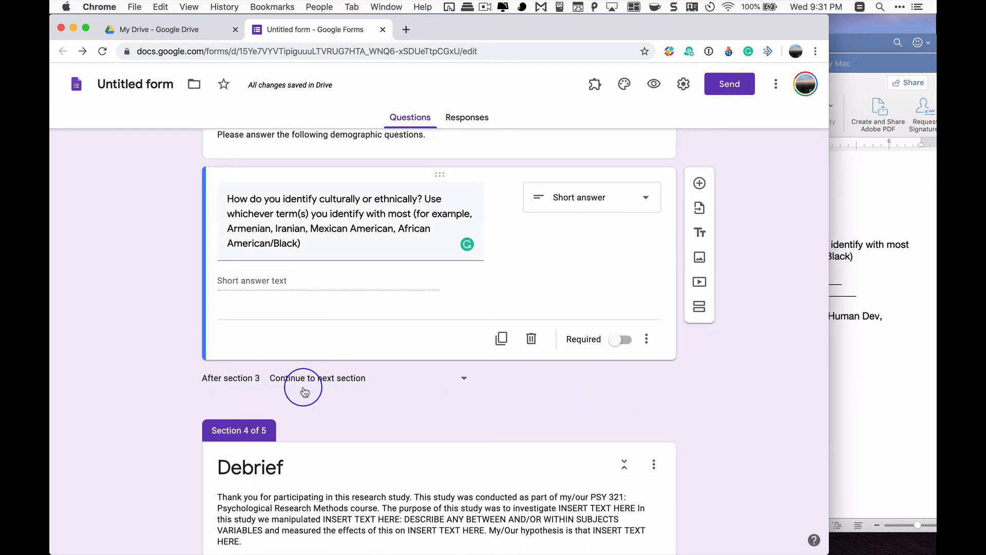
{"action": "left_click", "coordinate": [418, 377]}
{"action": "left_click", "coordinate": [553, 318]}
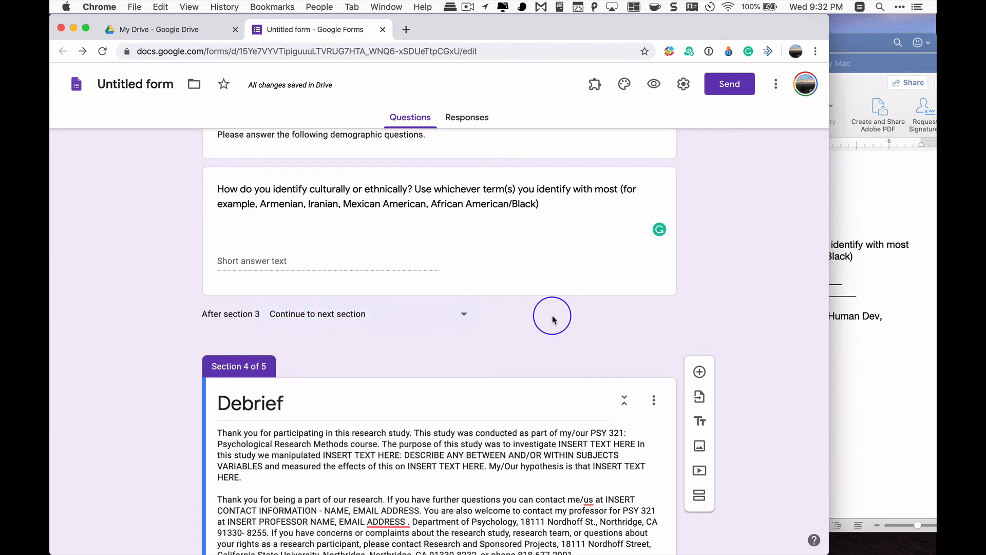
{"action": "scroll", "coordinate": [578, 242], "scroll_direction": "up", "scroll_amount": 2}
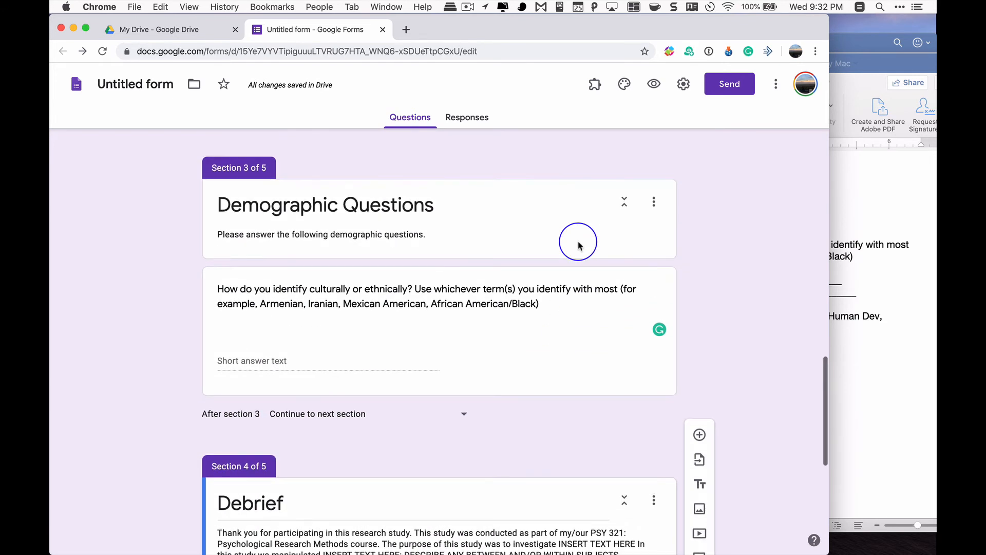
Turn the Required setting of the cultural or ethnic identity question on and back off
{"action": "left_click", "coordinate": [583, 325]}
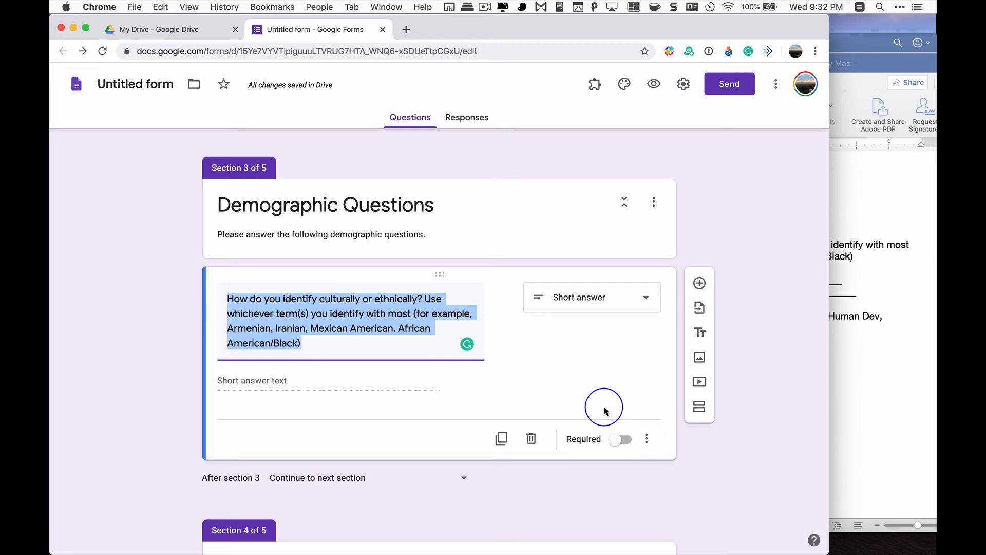
{"action": "left_click", "coordinate": [622, 440]}
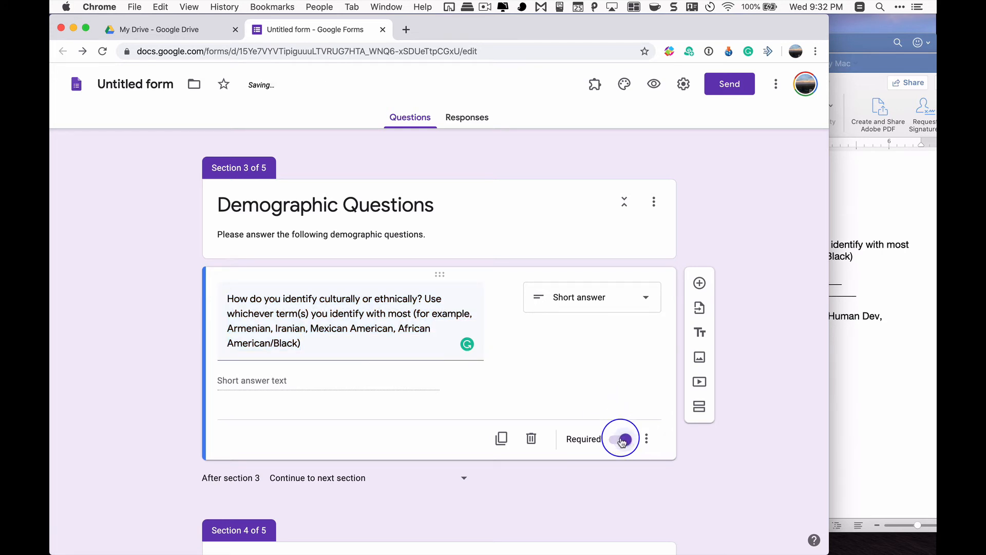
{"action": "left_click", "coordinate": [622, 440]}
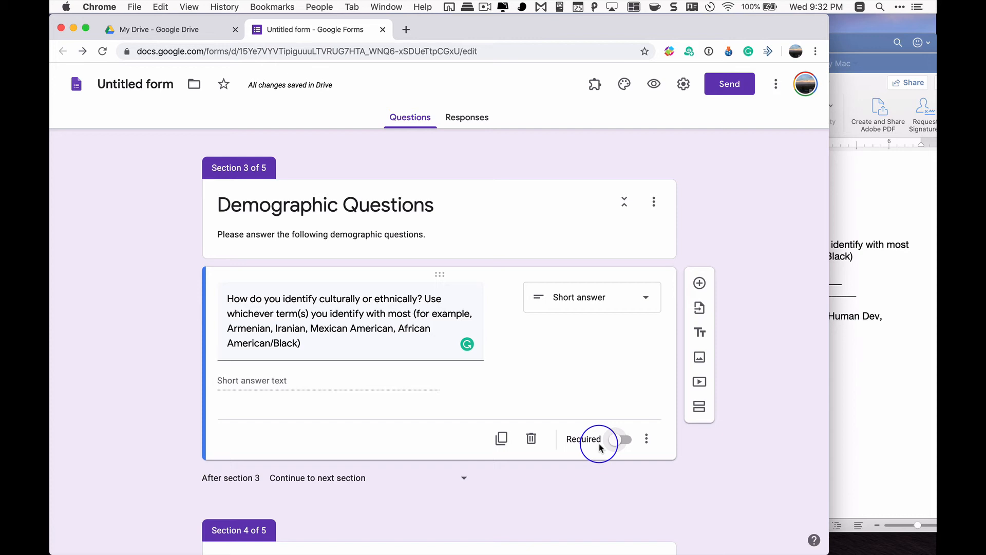
{"action": "scroll", "coordinate": [599, 447], "scroll_direction": "down", "scroll_amount": 2}
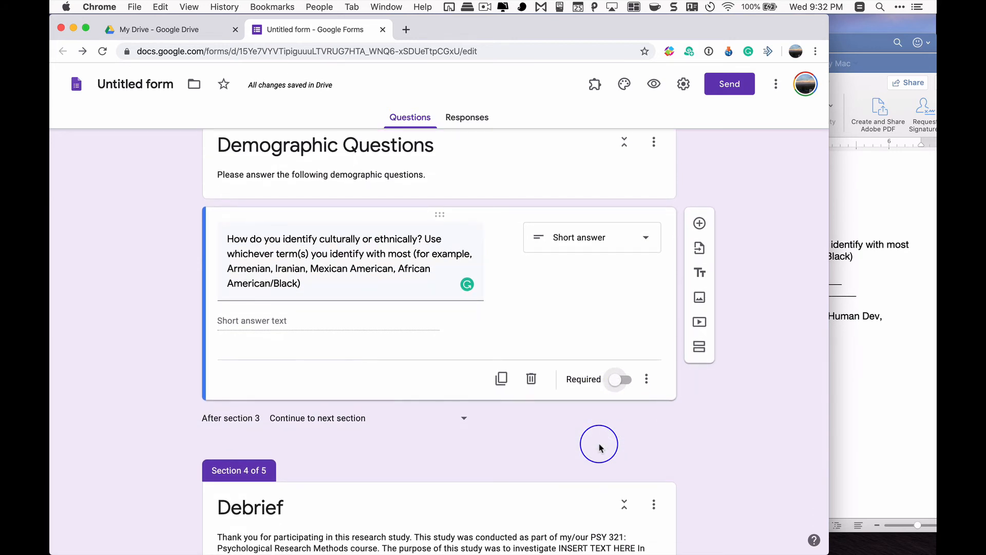
{"action": "scroll", "coordinate": [599, 447], "scroll_direction": "down", "scroll_amount": 3}
{"action": "scroll", "coordinate": [599, 446], "scroll_direction": "up", "scroll_amount": 4}
{"action": "scroll", "coordinate": [599, 446], "scroll_direction": "down", "scroll_amount": 3}
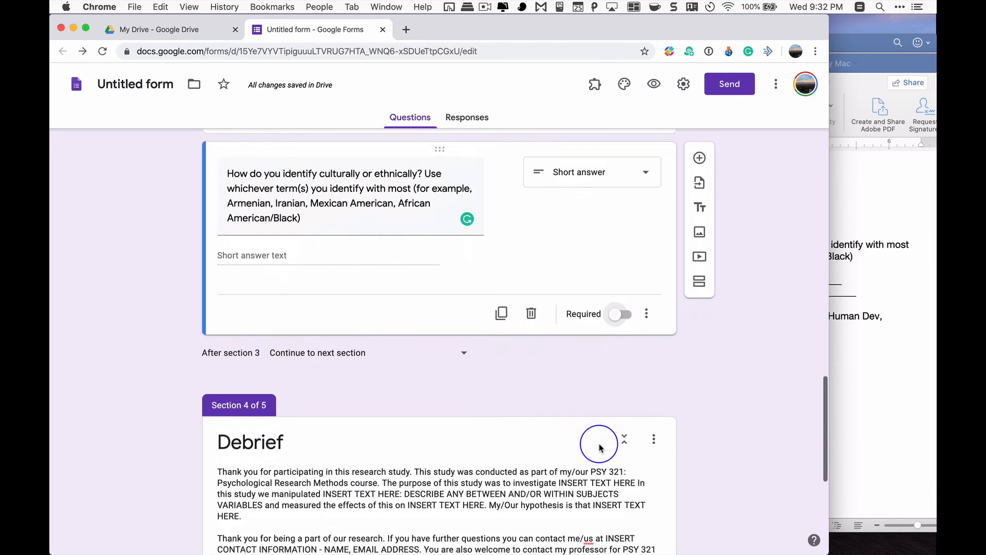
{"action": "scroll", "coordinate": [599, 447], "scroll_direction": "up", "scroll_amount": 5}
{"action": "scroll", "coordinate": [551, 338], "scroll_direction": "up", "scroll_amount": 2}
{"action": "scroll", "coordinate": [551, 338], "scroll_direction": "down", "scroll_amount": 2}
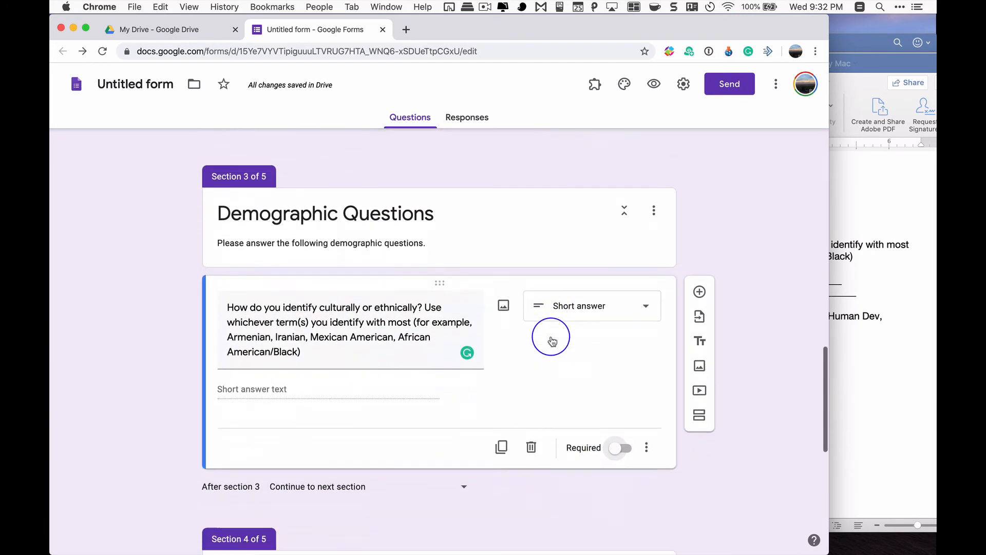
{"action": "scroll", "coordinate": [551, 338], "scroll_direction": "down", "scroll_amount": 2}
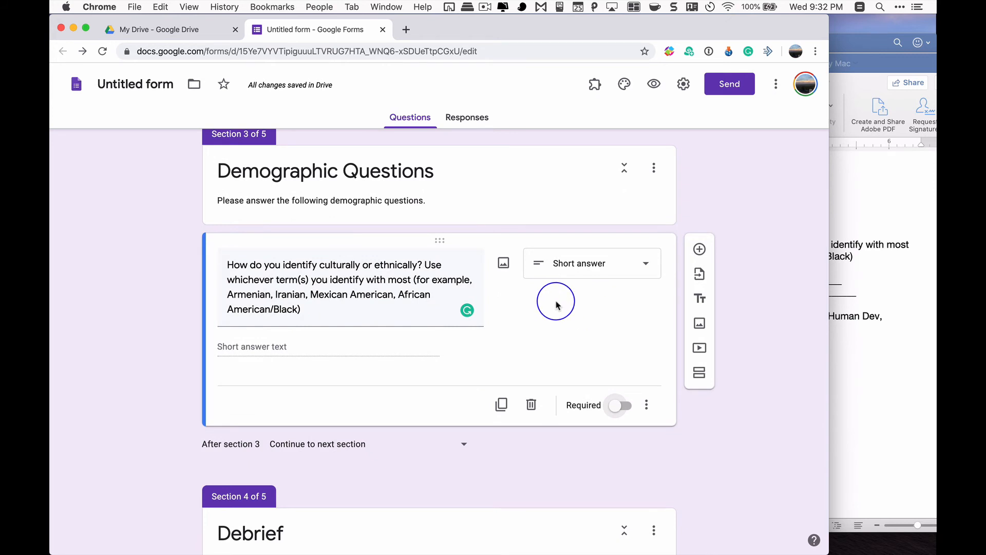
Switch to the Demographics document in Word and review its race, gender, area of study and age questions
{"action": "left_click", "coordinate": [851, 346]}
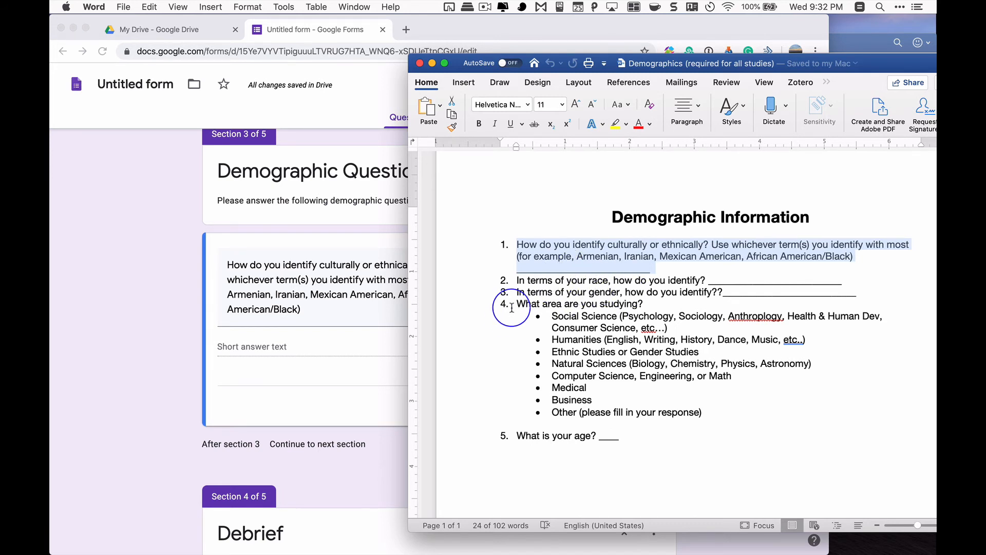
{"action": "left_click_drag", "start_coordinate": [517, 304], "coordinate": [579, 311]}
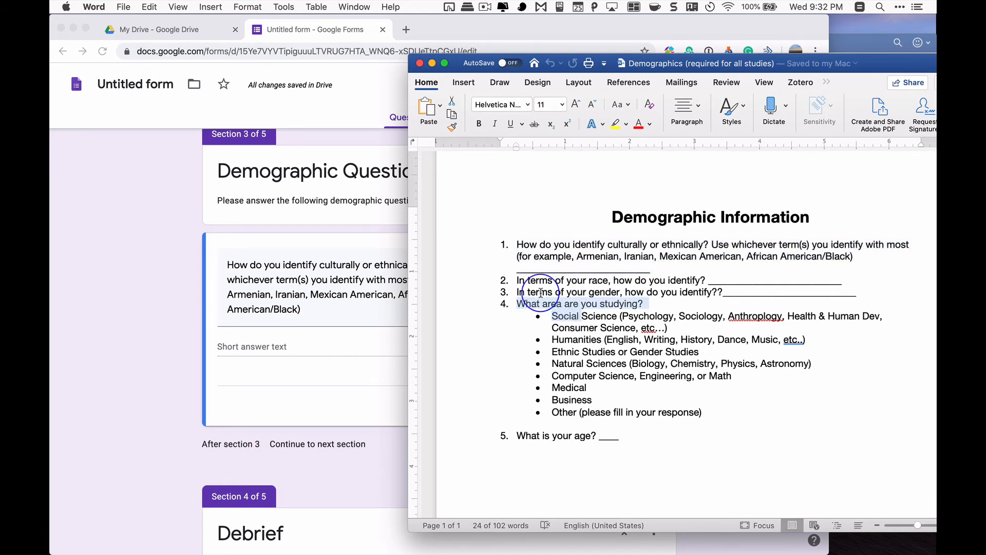
{"action": "left_click_drag", "start_coordinate": [518, 291], "coordinate": [715, 288]}
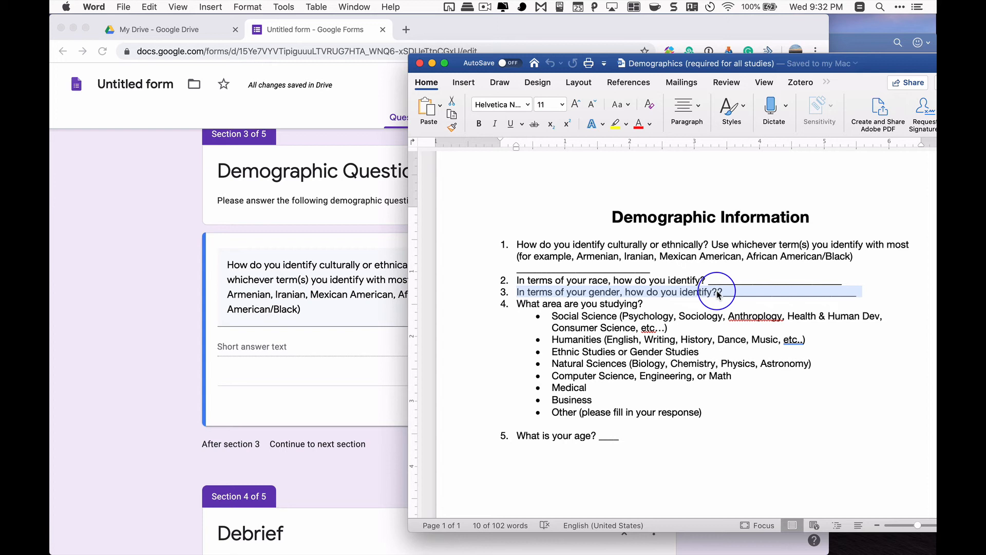
{"action": "left_click_drag", "start_coordinate": [719, 293], "coordinate": [880, 289]}
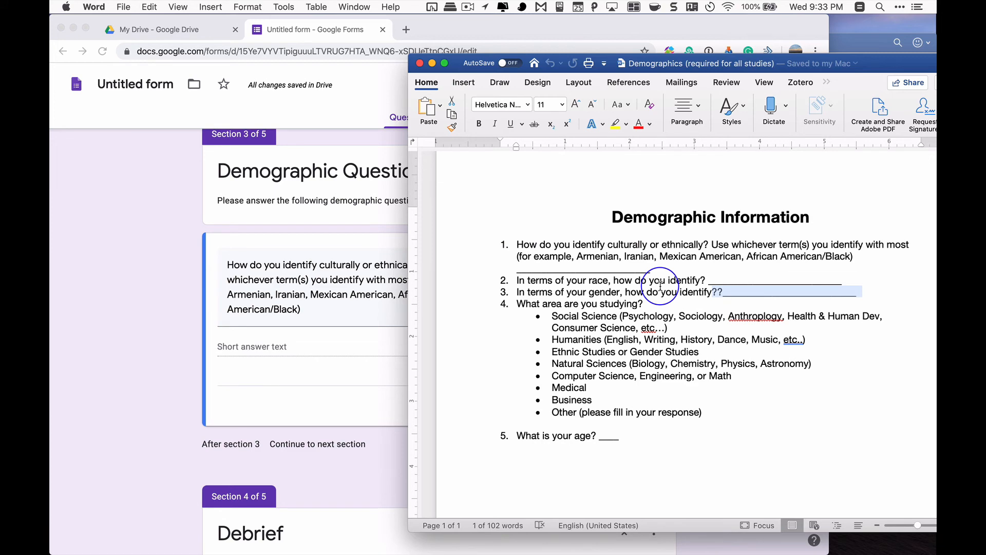
{"action": "scroll", "coordinate": [660, 286], "scroll_direction": "down", "scroll_amount": 5}
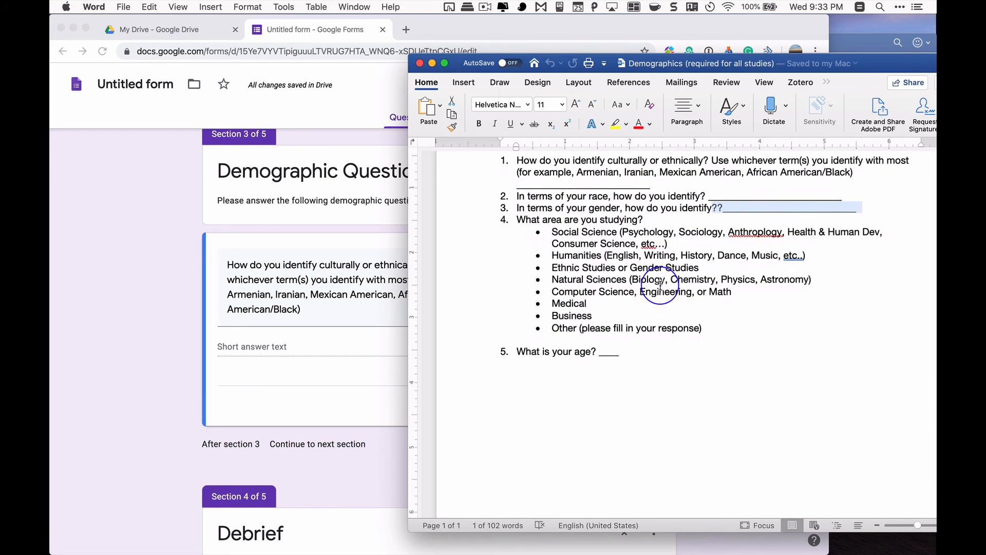
Switch back to the form in Chrome and retitle section 2 as "Math Question"
{"action": "scroll", "coordinate": [658, 284], "scroll_direction": "down", "scroll_amount": 2}
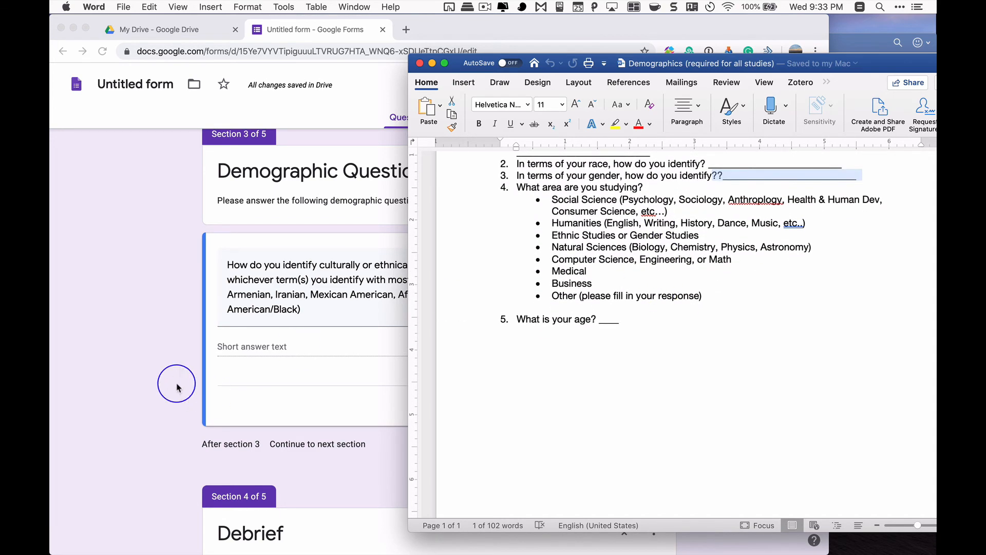
{"action": "left_click", "coordinate": [128, 368]}
{"action": "scroll", "coordinate": [128, 368], "scroll_direction": "up", "scroll_amount": 5}
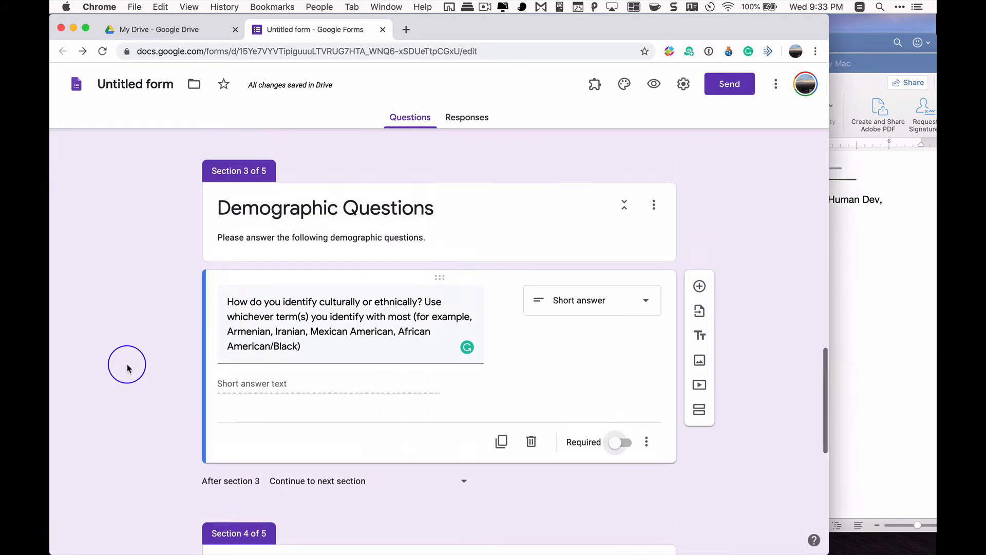
{"action": "scroll", "coordinate": [302, 361], "scroll_direction": "up", "scroll_amount": 10}
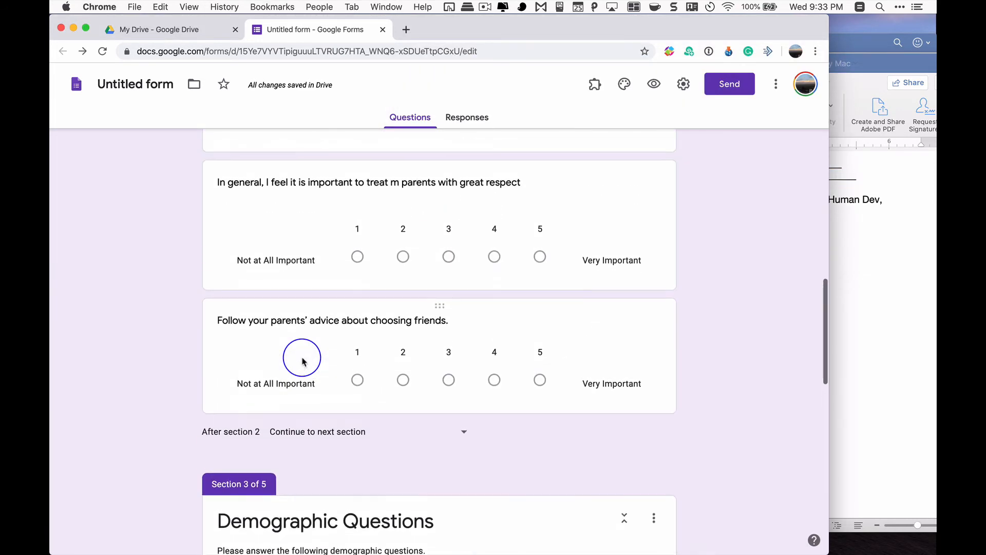
{"action": "scroll", "coordinate": [302, 361], "scroll_direction": "down", "scroll_amount": 2}
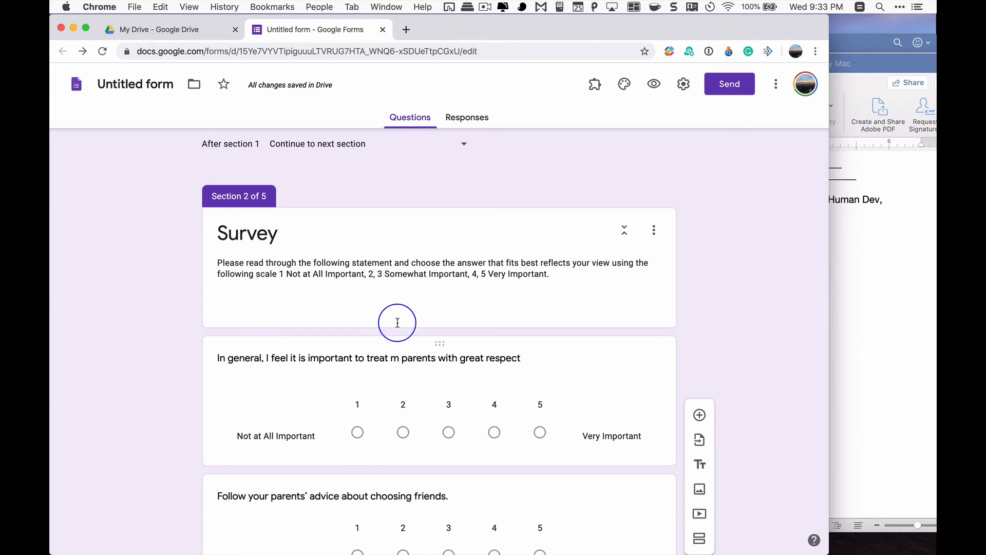
{"action": "scroll", "coordinate": [347, 259], "scroll_direction": "down", "scroll_amount": 1}
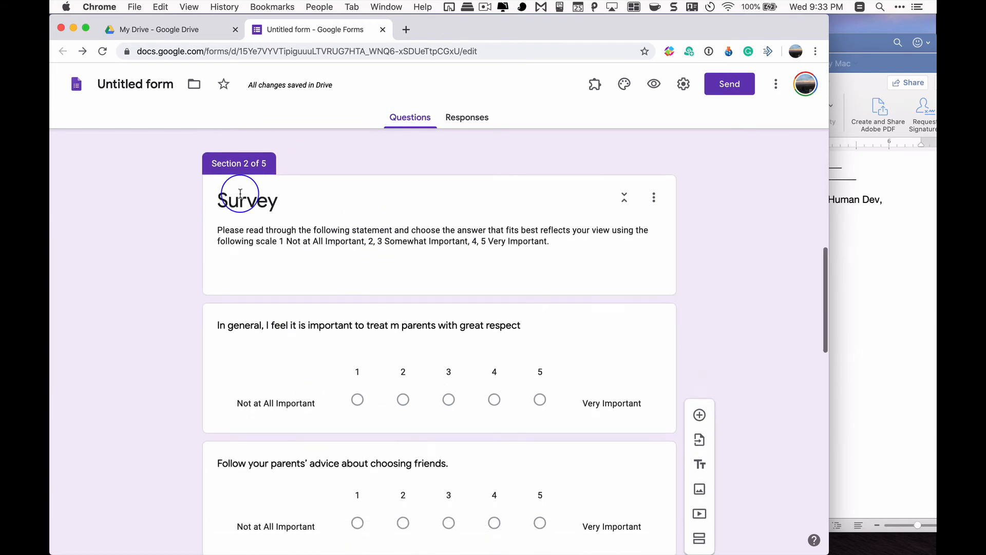
{"action": "double_click", "coordinate": [241, 198]}
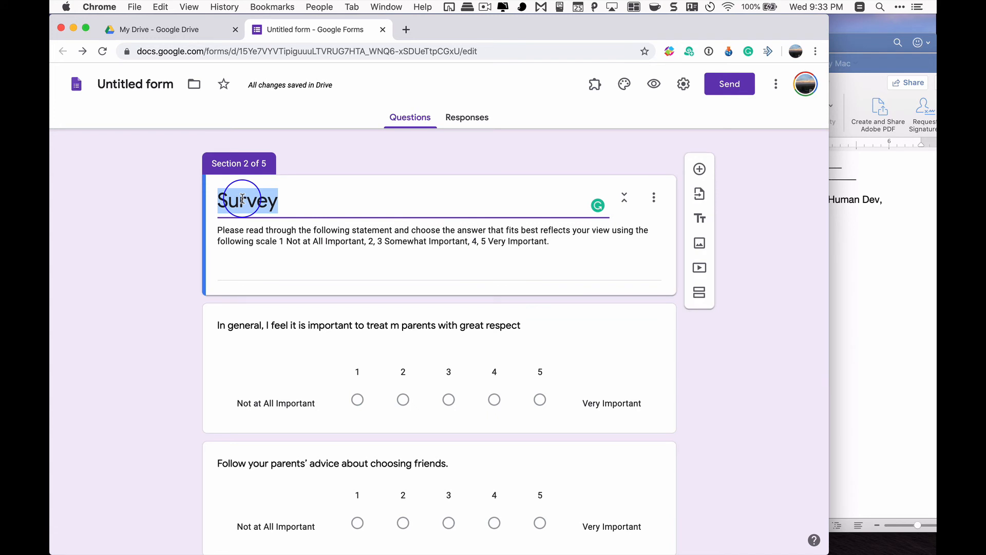
{"action": "type", "text": "M"}
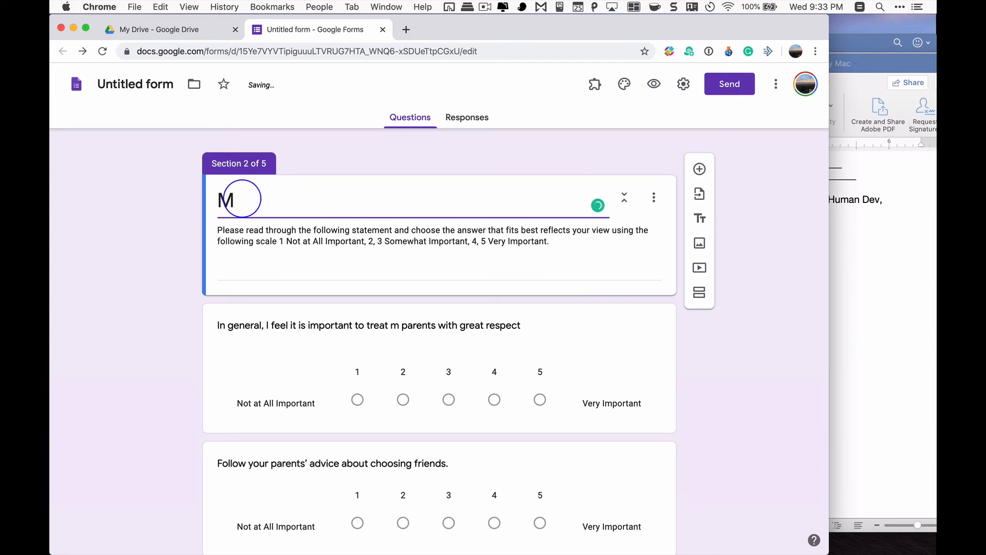
{"action": "type", "text": "ath Question"}
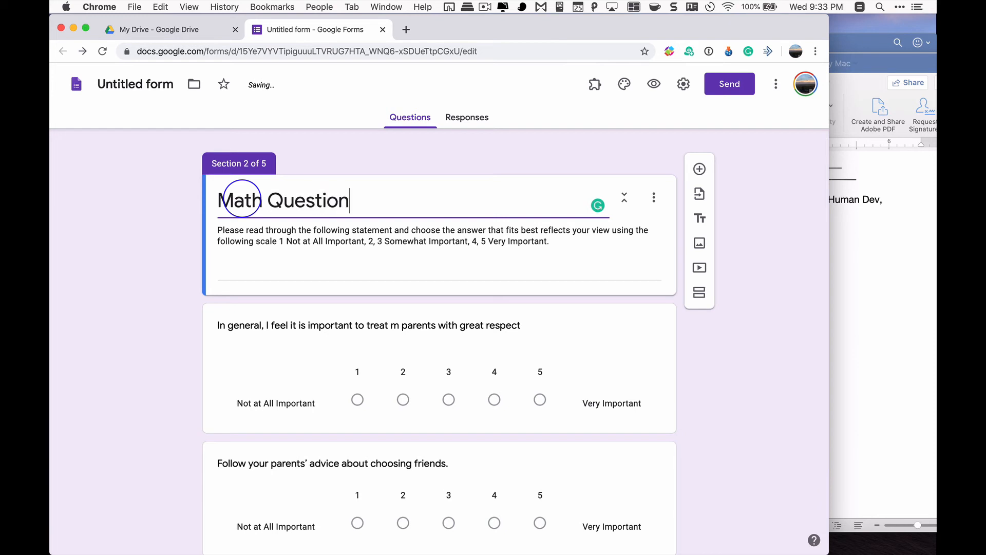
Replace the section 2 description with "Please try to complete as many questions as possible"
{"action": "triple_click", "coordinate": [262, 227]}
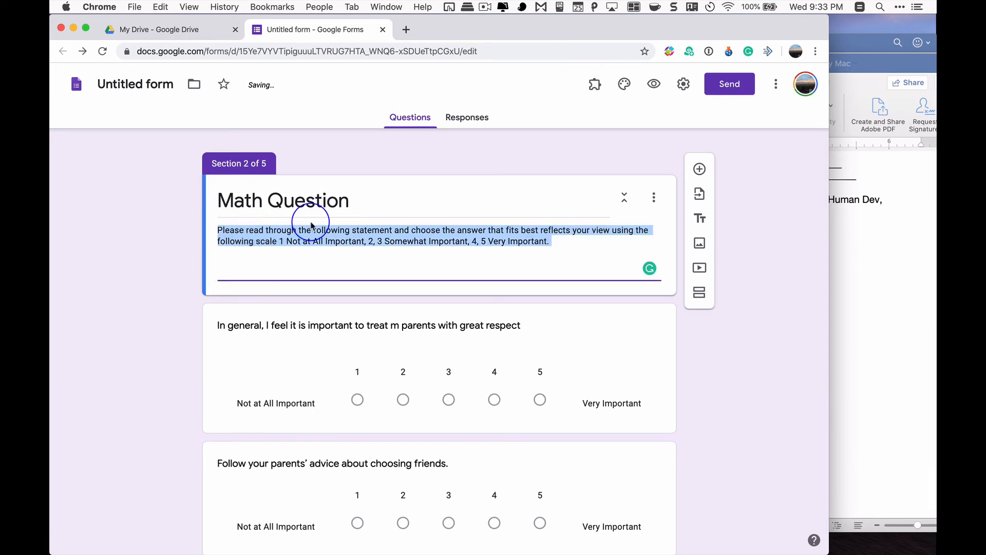
{"action": "type", "text": "Please r"}
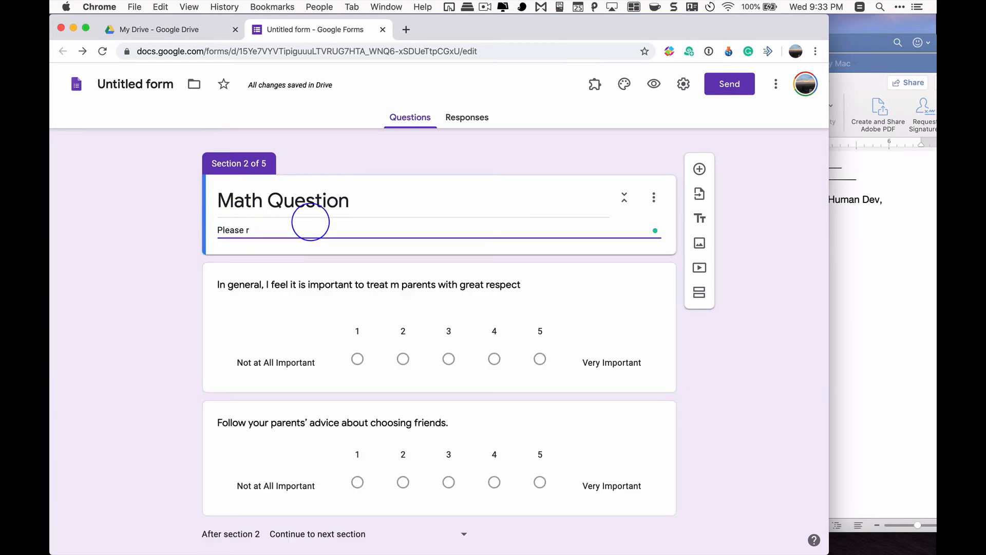
{"action": "type", "text": "ea to complete as many ques"}
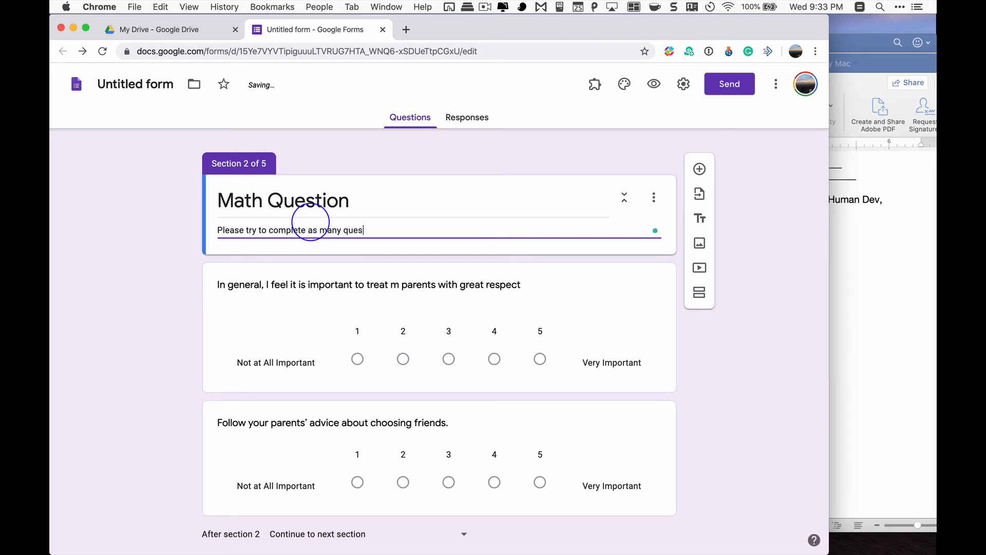
{"action": "type", "text": "tions as possible"}
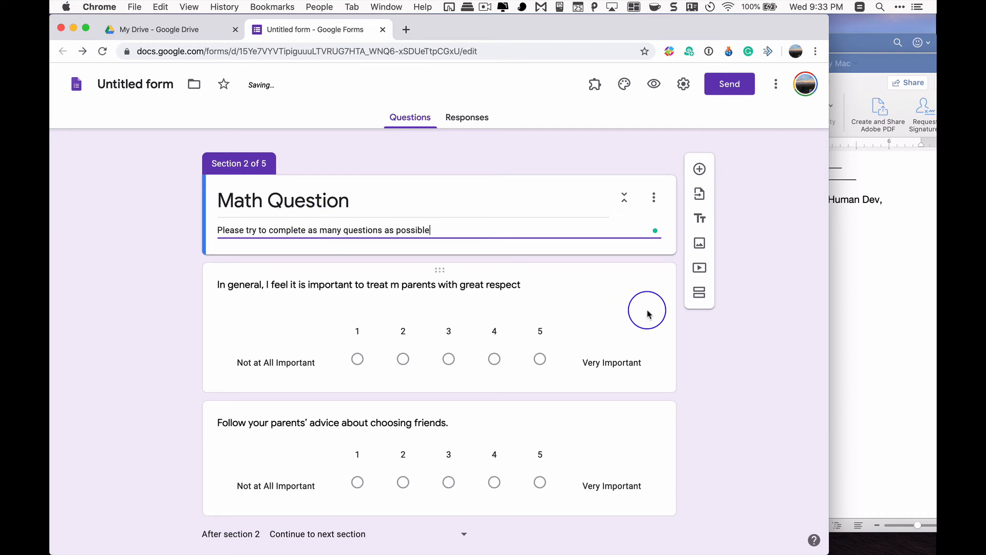
Change the question about treating parents with great respect to the Multiple choice type
{"action": "left_click", "coordinate": [605, 324]}
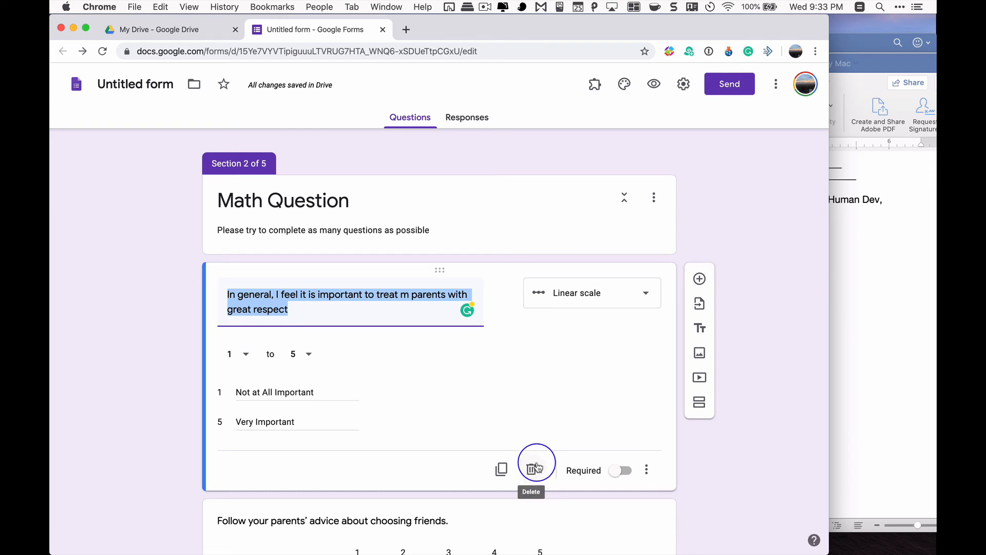
{"action": "left_click", "coordinate": [632, 291]}
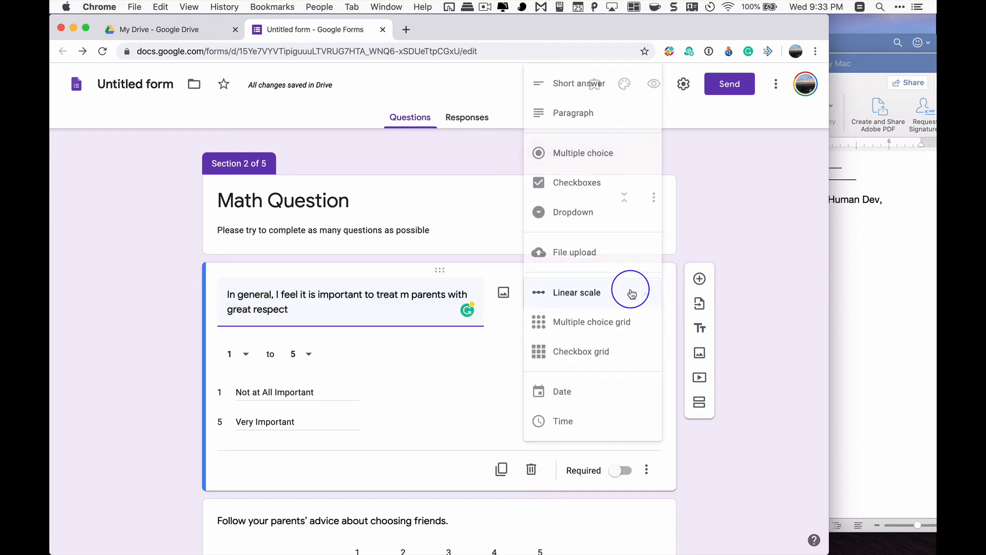
{"action": "left_click", "coordinate": [607, 156]}
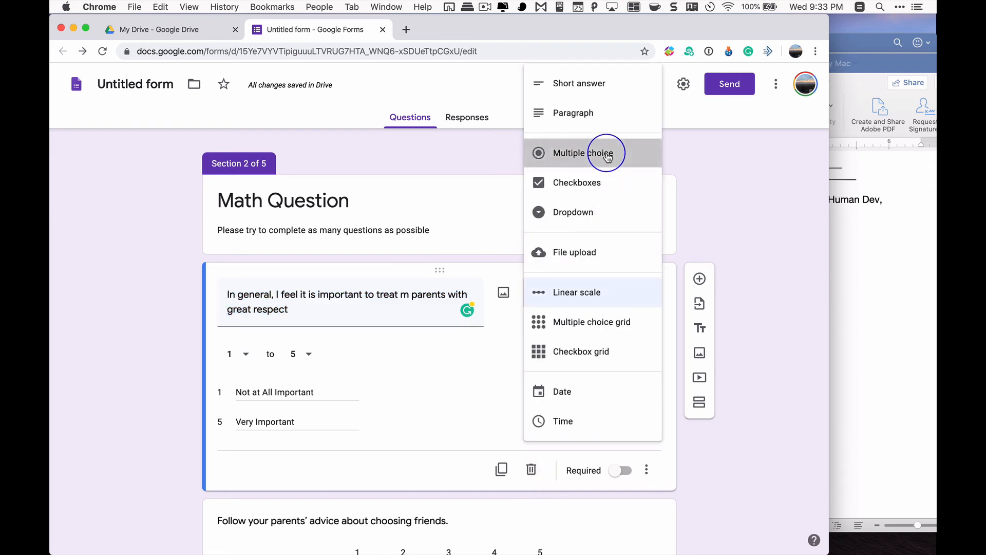
Close the Demographics document in Word and replace the multiple choice question's text with equation 1, "7x+4=46", copied from the Math Worksheet
{"action": "left_click", "coordinate": [870, 263]}
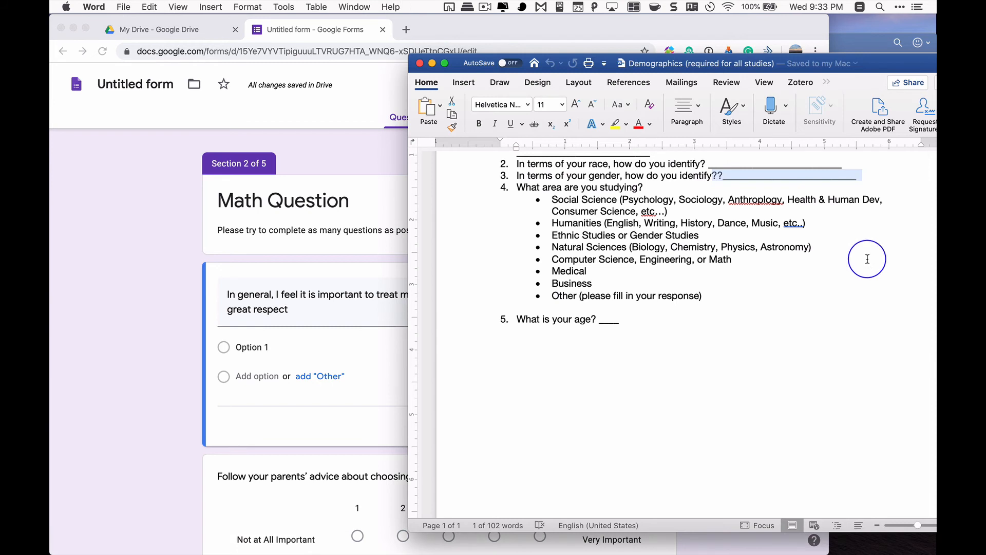
{"action": "left_click", "coordinate": [421, 62]}
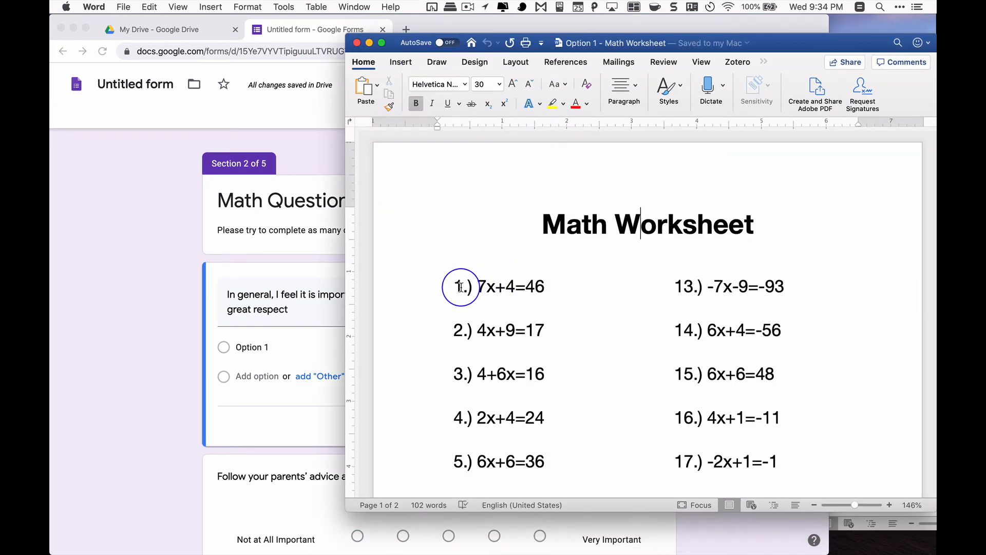
{"action": "left_click_drag", "start_coordinate": [477, 285], "coordinate": [568, 289]}
{"action": "key", "text": "super+c"}
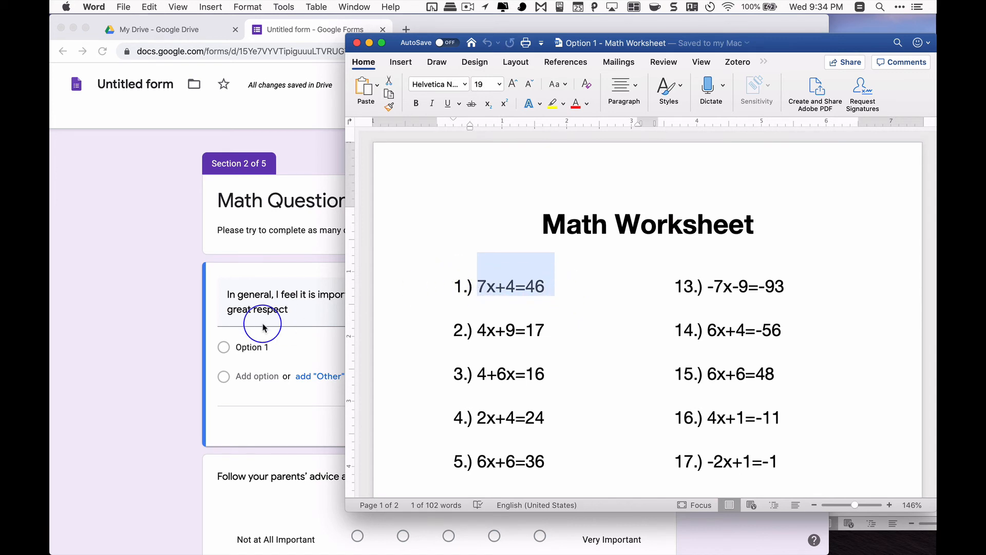
{"action": "left_click", "coordinate": [283, 311]}
{"action": "key", "text": "super+a"}
{"action": "key", "text": "super+v"}
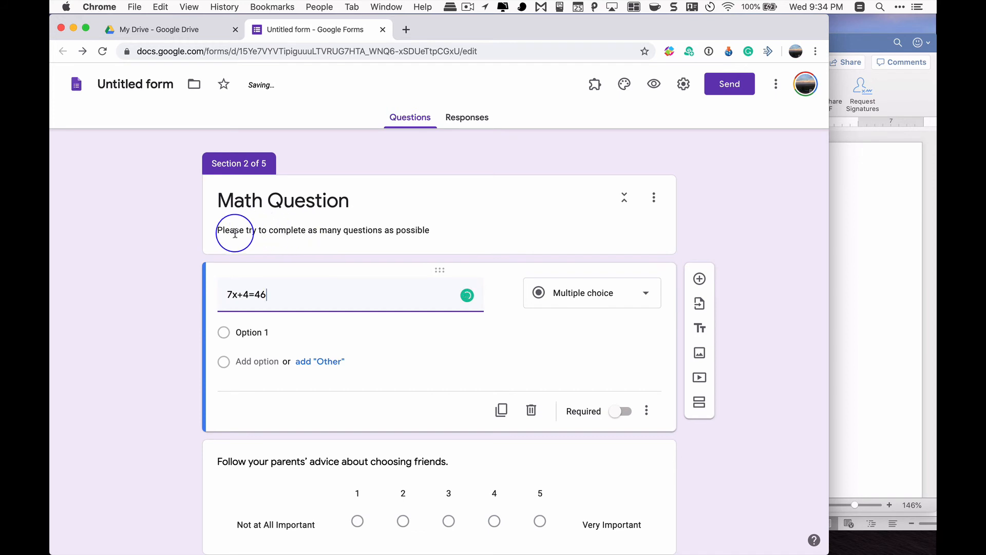
Reword the Math Question section description as "Please read through the questions and answer as many as you can solve"
{"action": "triple_click", "coordinate": [216, 232]}
{"action": "left_click", "coordinate": [248, 230]}
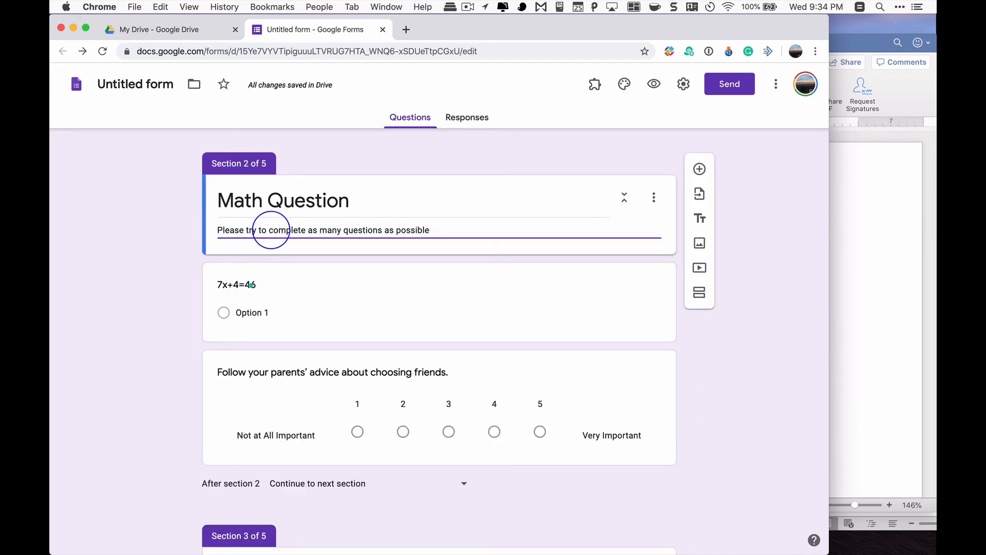
{"action": "type", "text": "read th"}
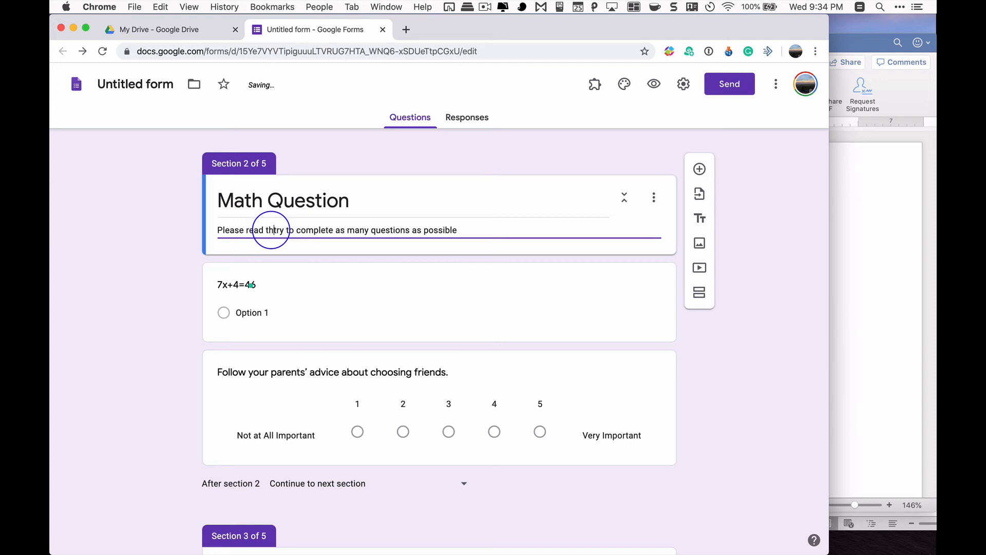
{"action": "type", "text": "rough the questions "}
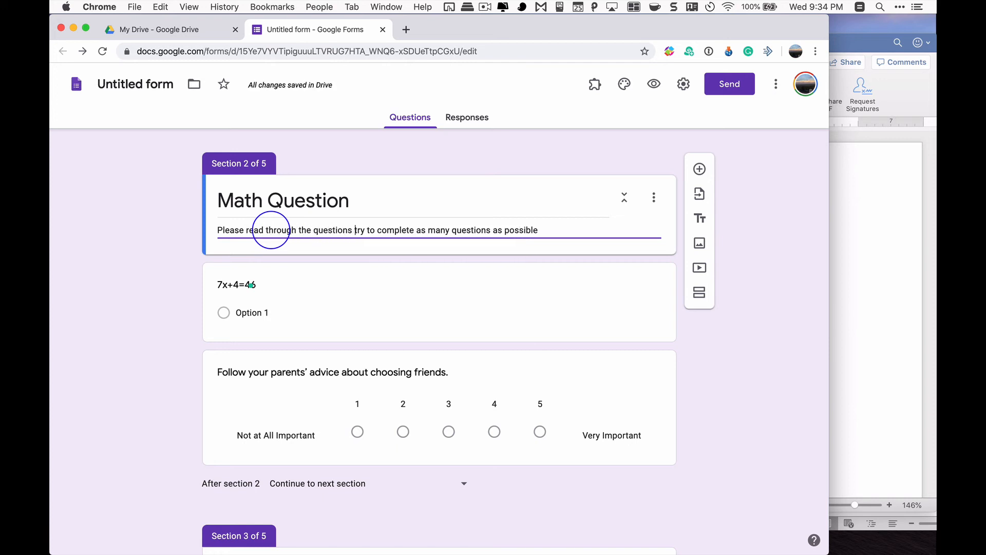
{"action": "type", "text": "and"}
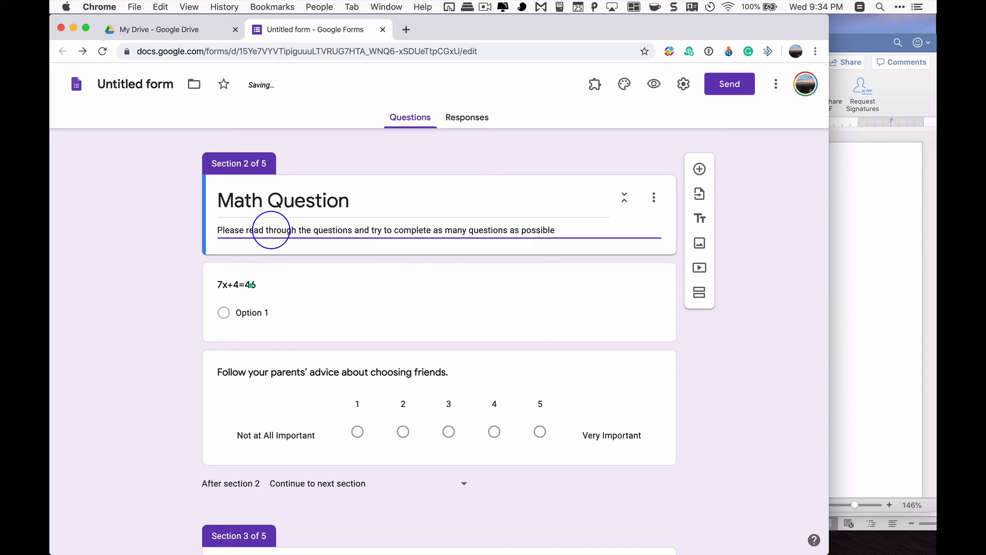
{"action": "key", "text": "shift+alt+Right"}
{"action": "key", "text": "shift+super+Right"}
{"action": "type", "text": "answer as ma"}
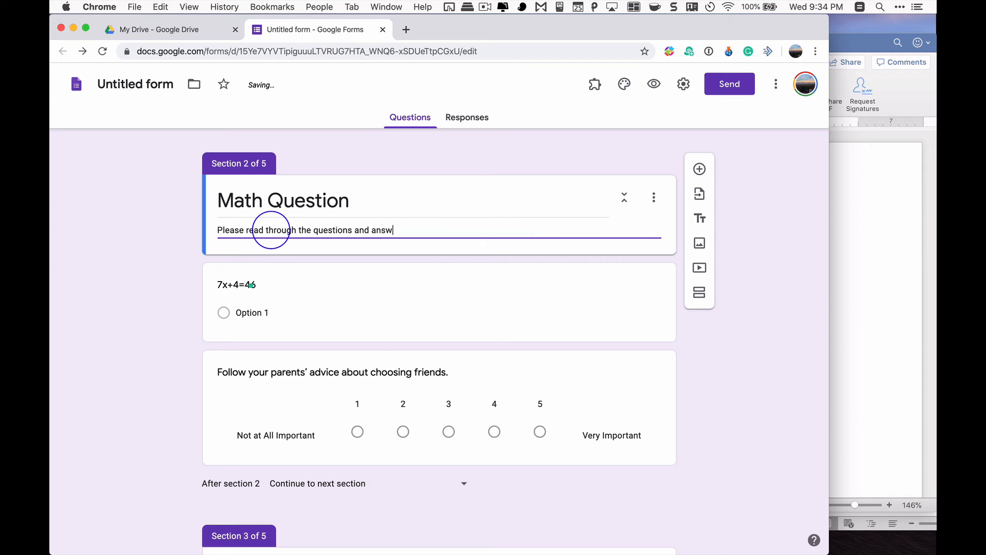
{"action": "type", "text": "ny as you can solve."}
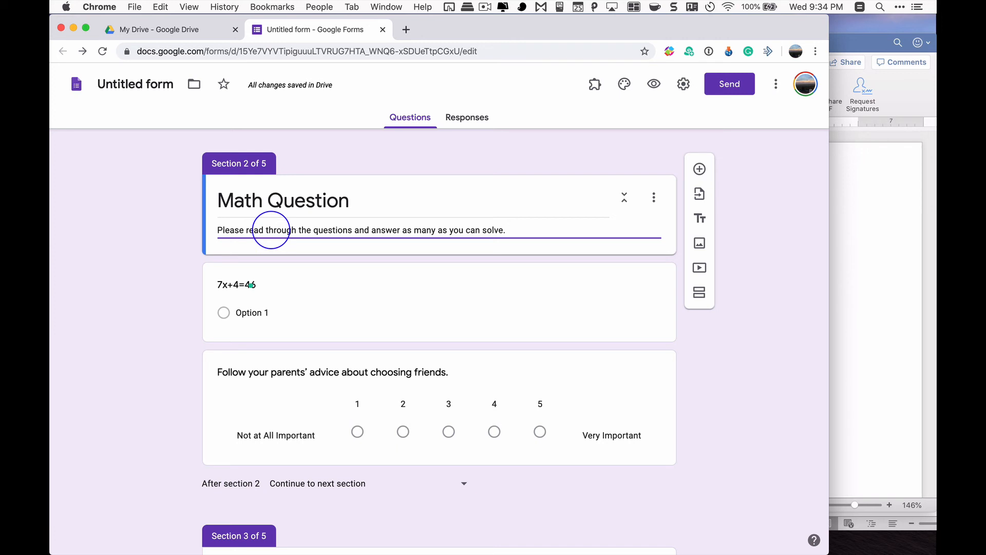
Check the Math Worksheet's answer key in Word and give the 7x+4=46 question the options 5, 4, 3, 2 and 6
{"action": "left_click", "coordinate": [322, 321]}
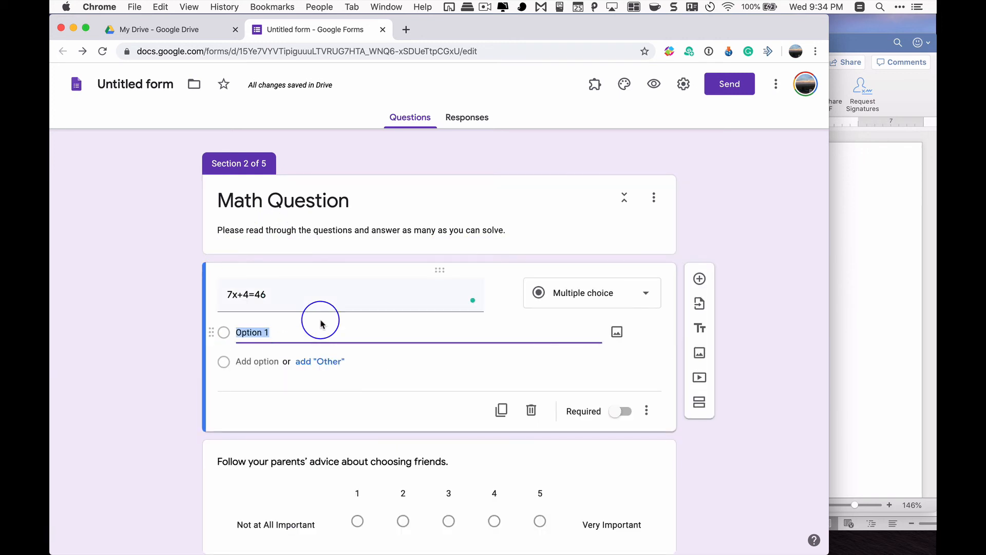
{"action": "left_click", "coordinate": [887, 337]}
{"action": "scroll", "coordinate": [887, 336], "scroll_direction": "down", "scroll_amount": 15}
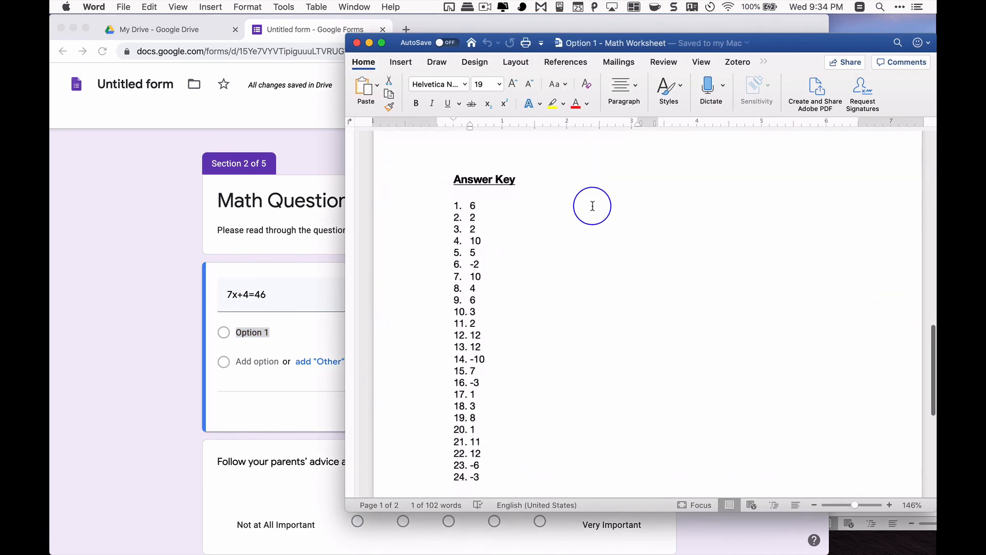
{"action": "left_click", "coordinate": [273, 334]}
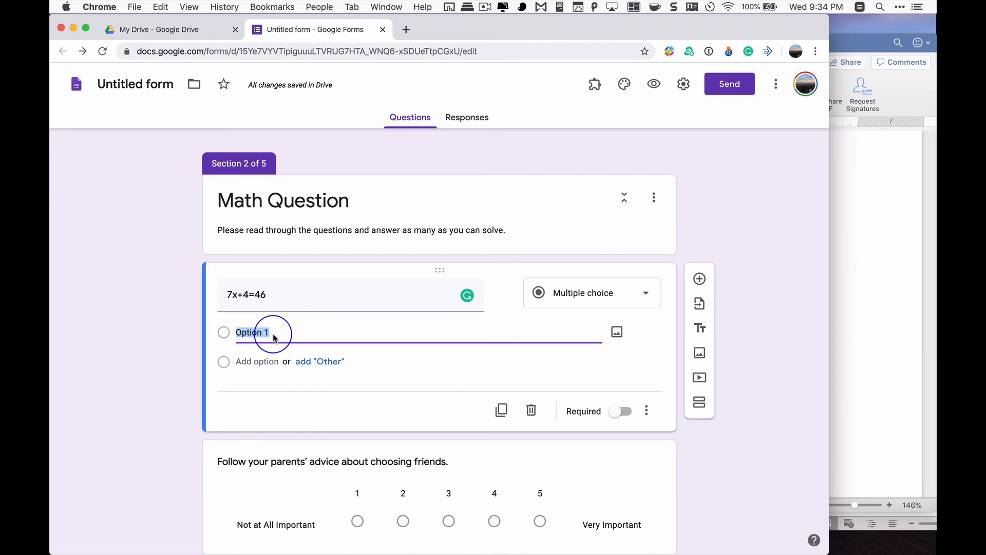
{"action": "type", "text": "5"}
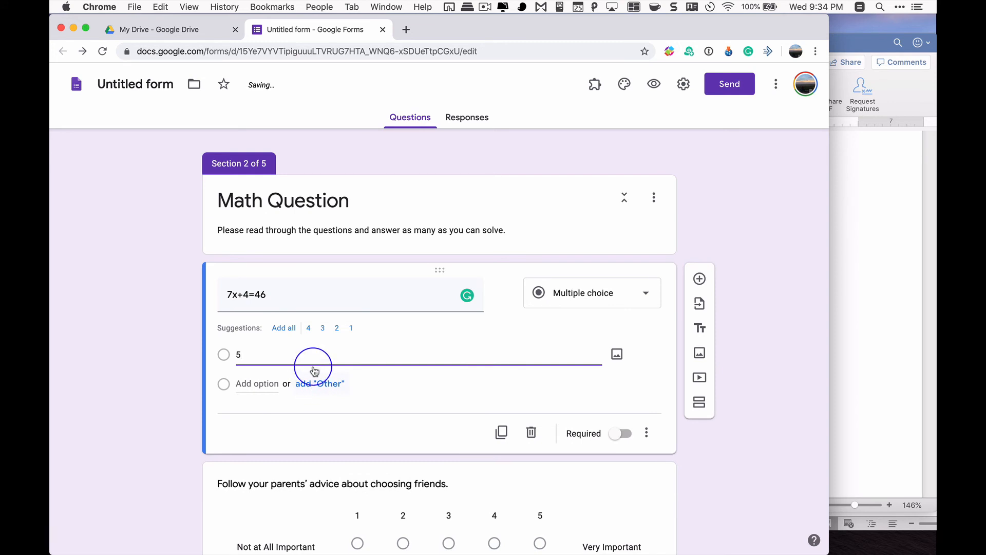
{"action": "left_click", "coordinate": [284, 328]}
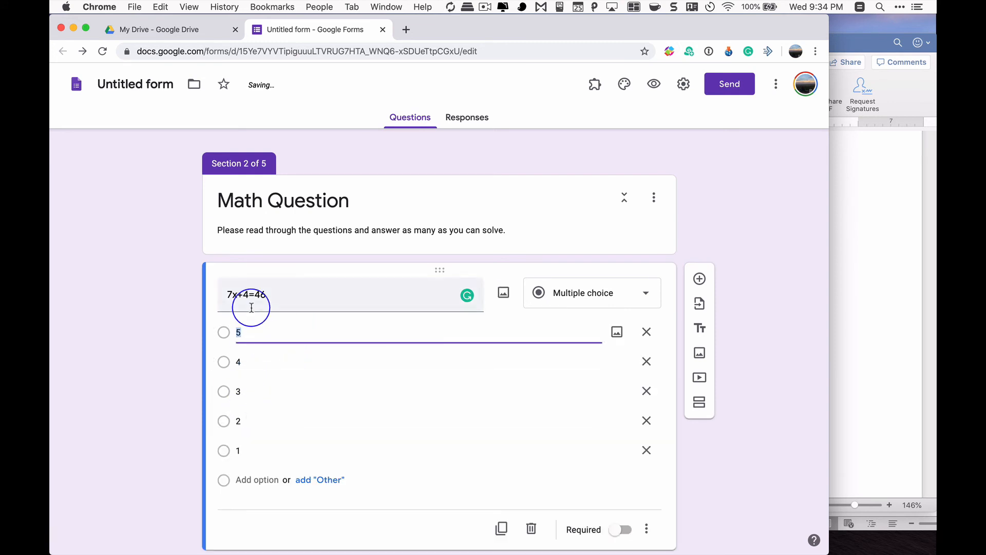
{"action": "left_click", "coordinate": [240, 451]}
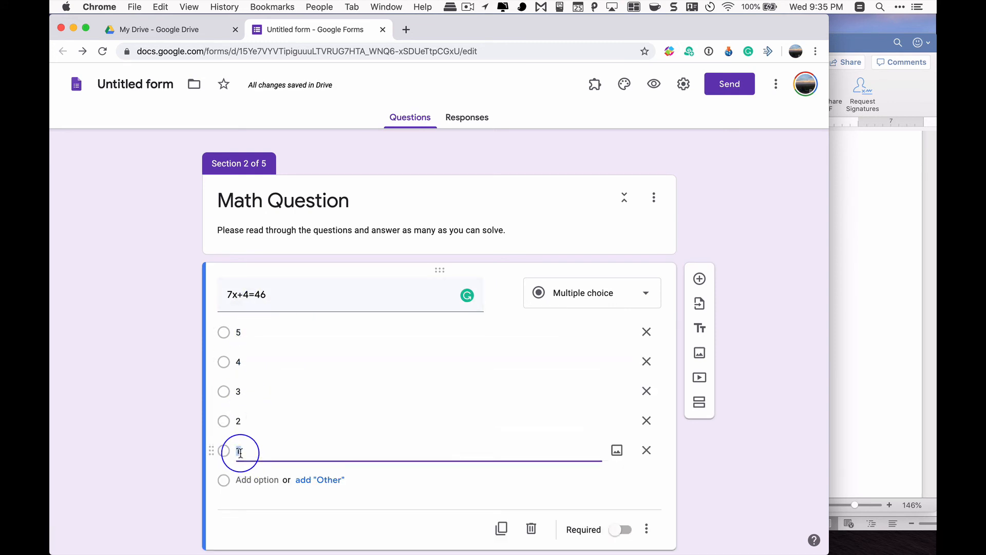
{"action": "type", "text": "6"}
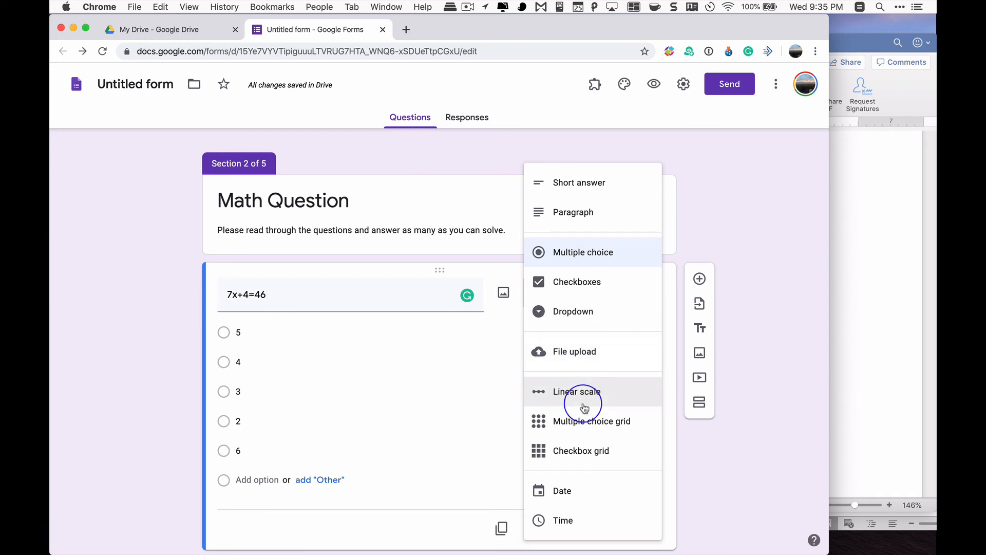
Change the 7x+4=46 question to the Dropdown type
{"action": "left_click", "coordinate": [589, 318]}
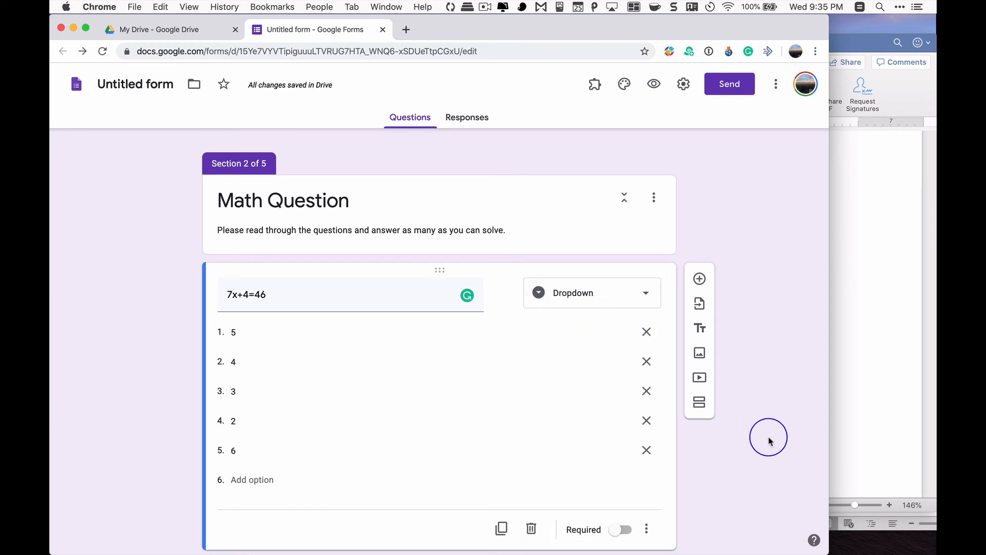
{"action": "scroll", "coordinate": [623, 495], "scroll_direction": "down", "scroll_amount": 4}
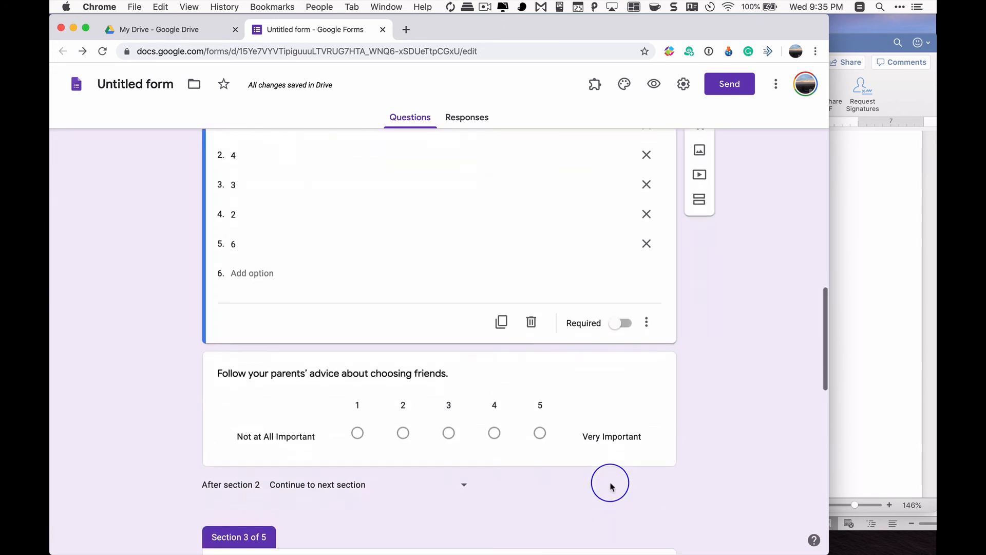
{"action": "left_click", "coordinate": [594, 403]}
{"action": "scroll", "coordinate": [594, 401], "scroll_direction": "up", "scroll_amount": 4}
{"action": "left_click", "coordinate": [419, 324]}
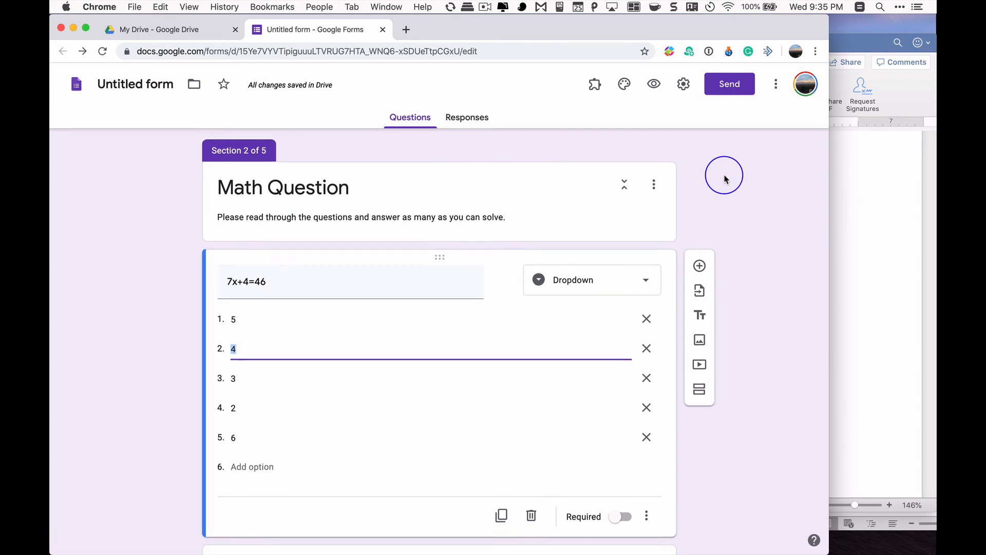
Preview the form, answer No to the consent question to check the non-participation page, and go back to the consent page
{"action": "left_click", "coordinate": [656, 83]}
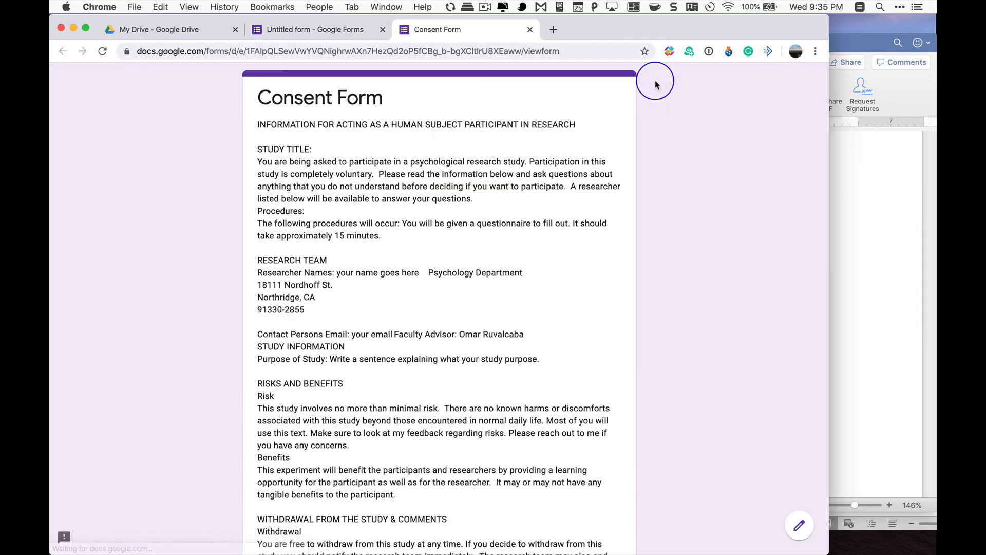
{"action": "scroll", "coordinate": [529, 218], "scroll_direction": "down", "scroll_amount": 6}
{"action": "scroll", "coordinate": [529, 221], "scroll_direction": "down", "scroll_amount": 5}
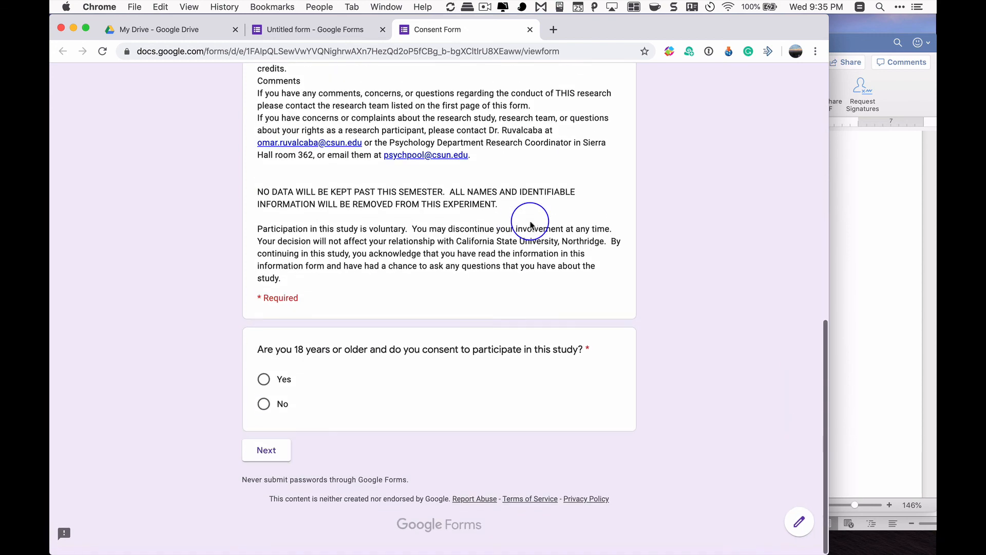
{"action": "left_click", "coordinate": [264, 406]}
{"action": "left_click", "coordinate": [268, 453]}
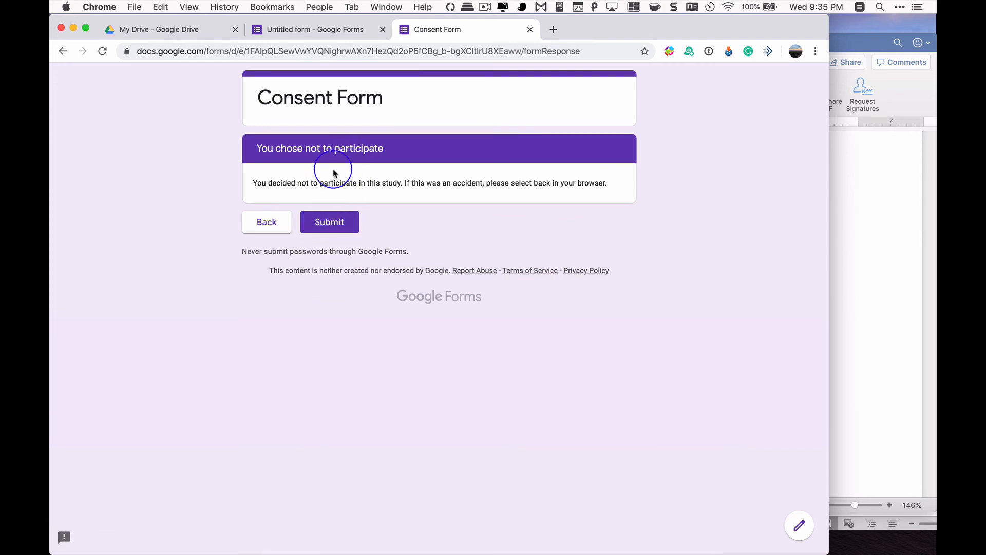
{"action": "left_click", "coordinate": [264, 223]}
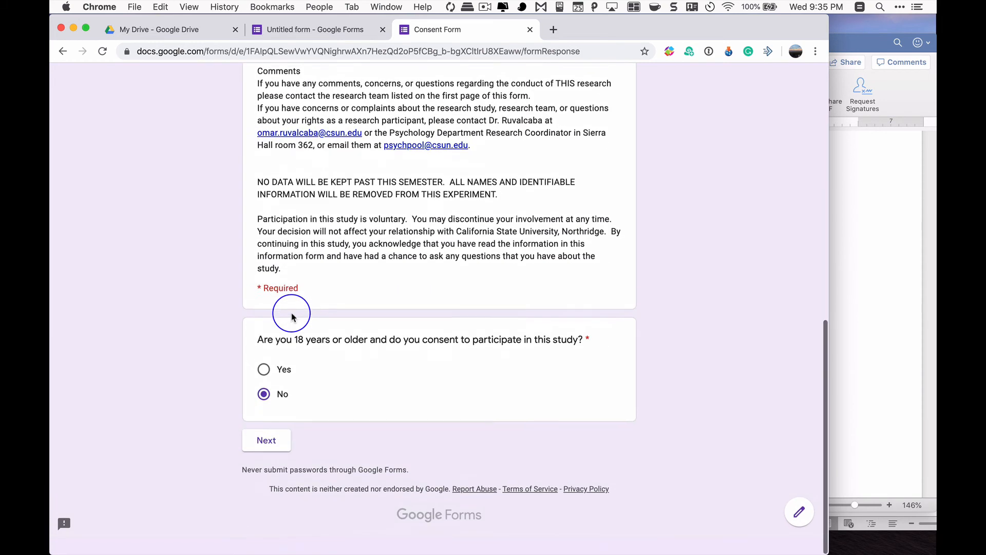
Answer Yes to the consent question in the preview and inspect the 7x+4=46 dropdown's choices without picking one
{"action": "left_click", "coordinate": [263, 383]}
{"action": "left_click", "coordinate": [266, 452]}
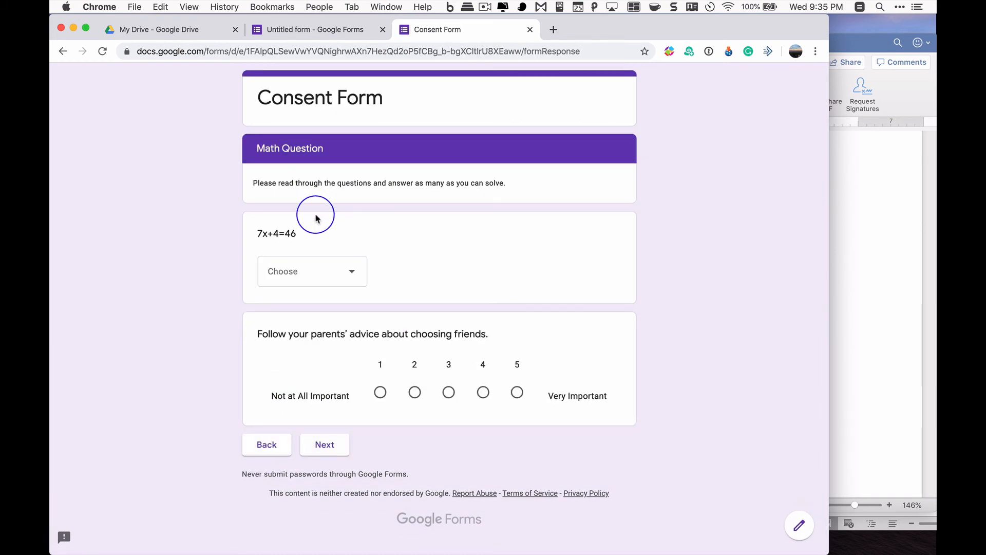
{"action": "left_click", "coordinate": [339, 274]}
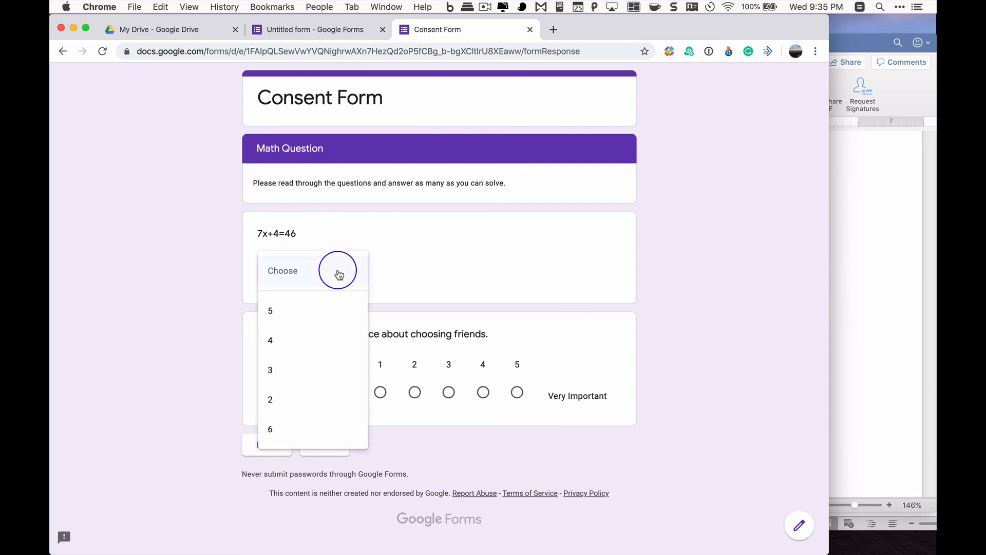
{"action": "left_click", "coordinate": [396, 261]}
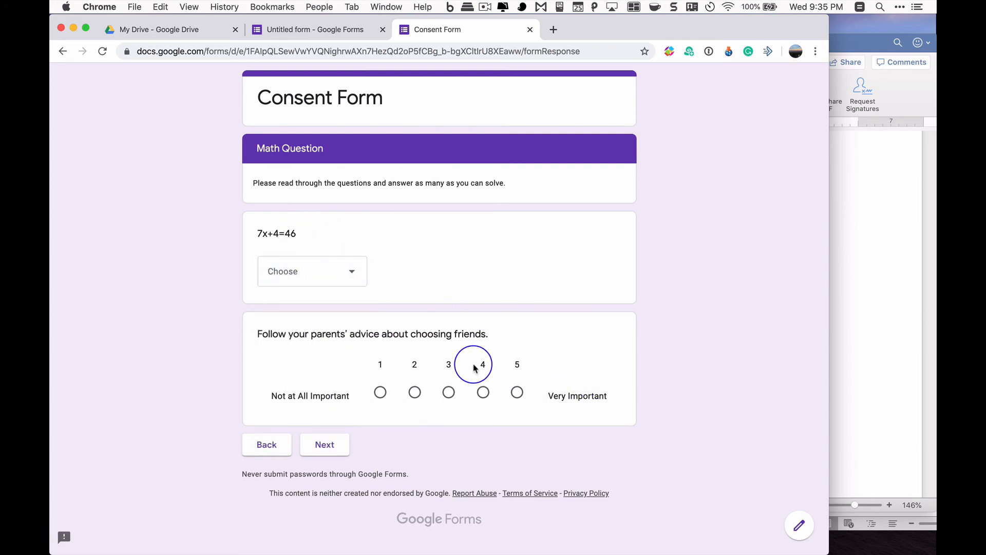
{"action": "left_click", "coordinate": [337, 265]}
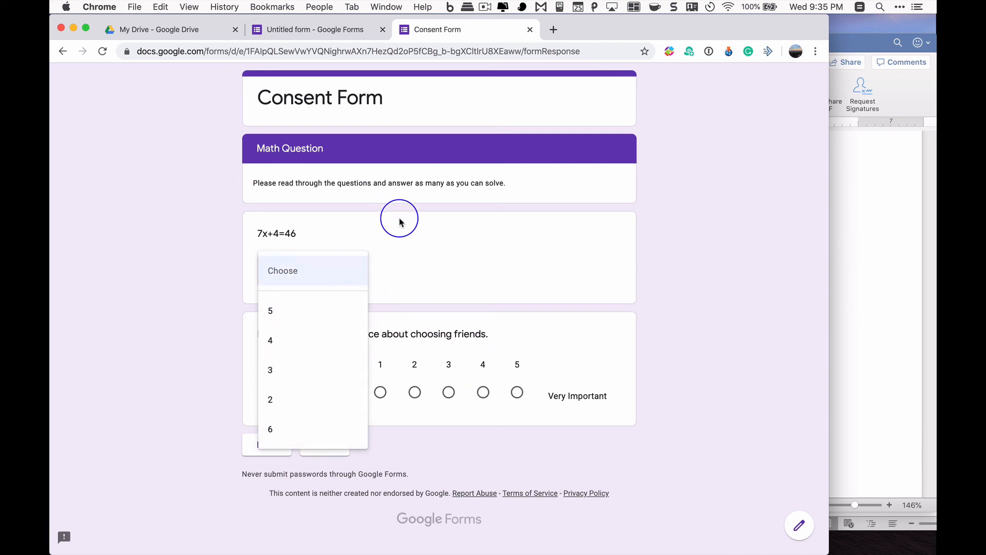
{"action": "left_click", "coordinate": [407, 255]}
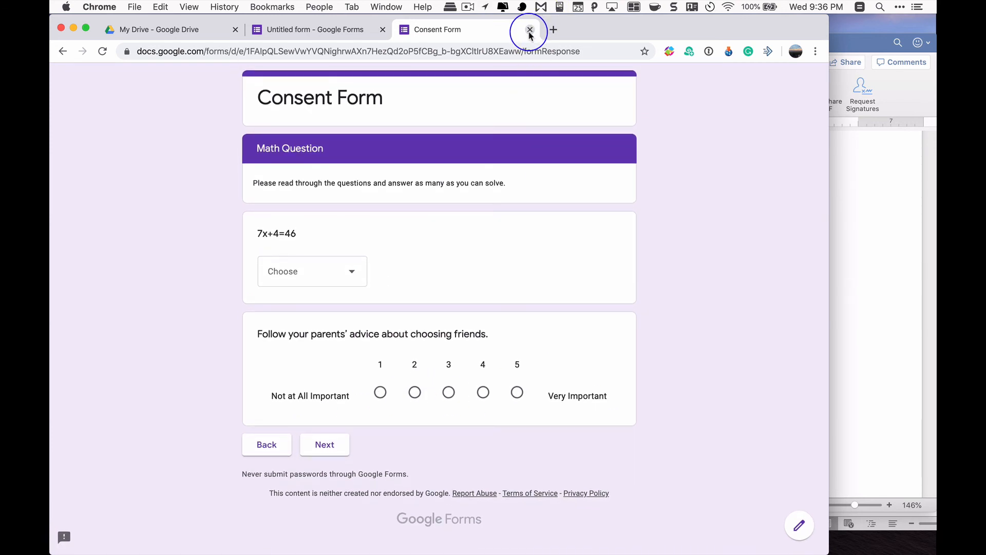
Select the preview page's web address, then close the preview and leave without saving
{"action": "left_click_drag", "start_coordinate": [594, 53], "coordinate": [134, 42]}
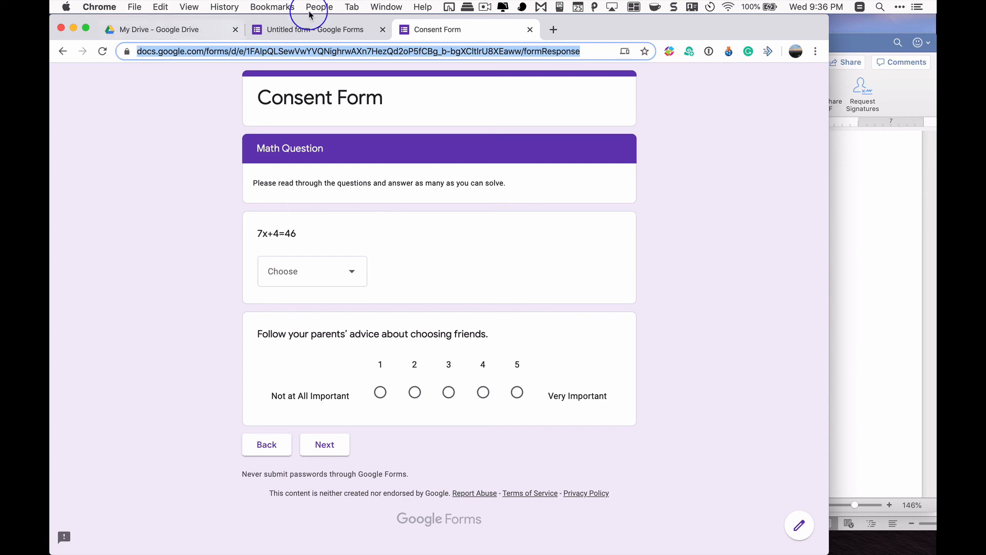
{"action": "left_click", "coordinate": [530, 32]}
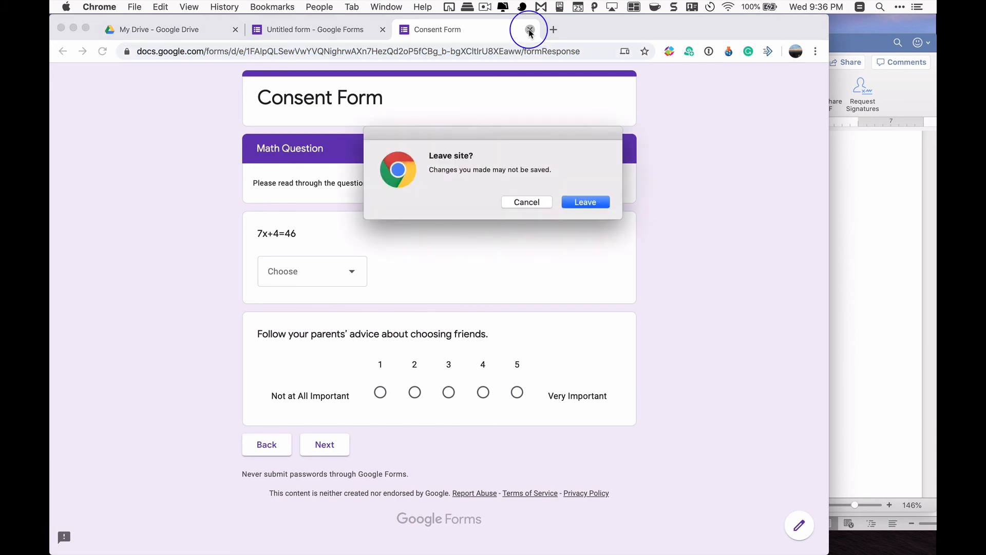
{"action": "left_click", "coordinate": [601, 201]}
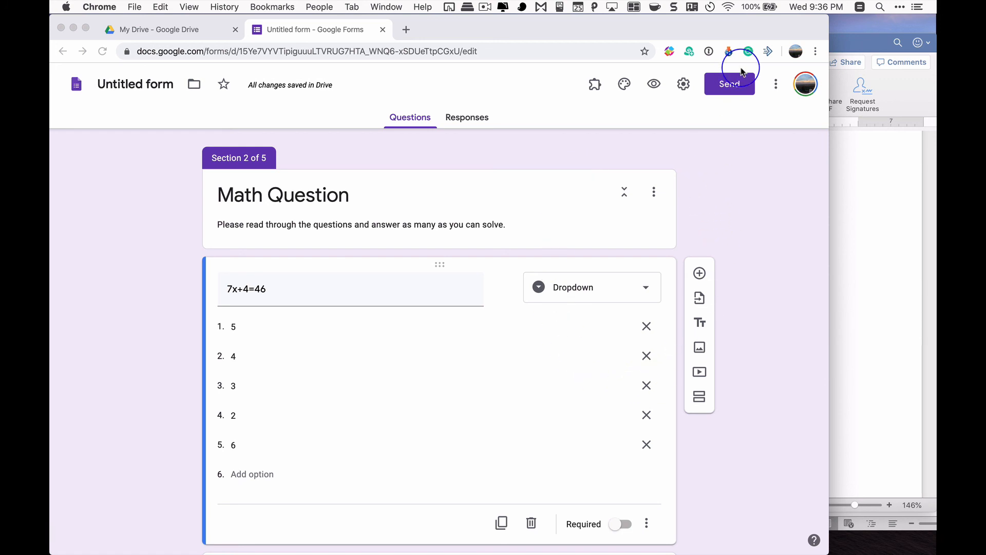
Generate a shortened link for sending the form, select it, and close the send options
{"action": "left_click", "coordinate": [739, 87]}
{"action": "left_click", "coordinate": [729, 88]}
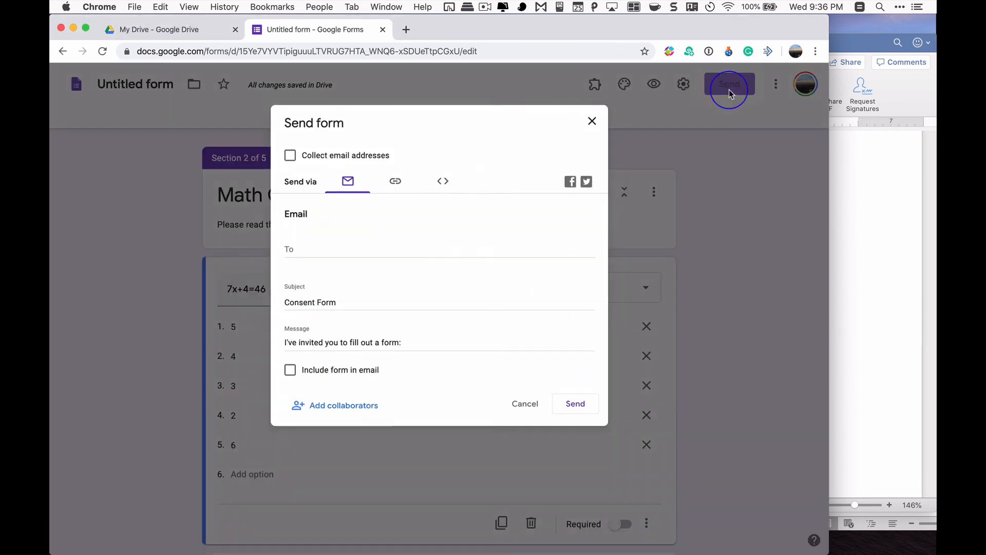
{"action": "left_click", "coordinate": [394, 175]}
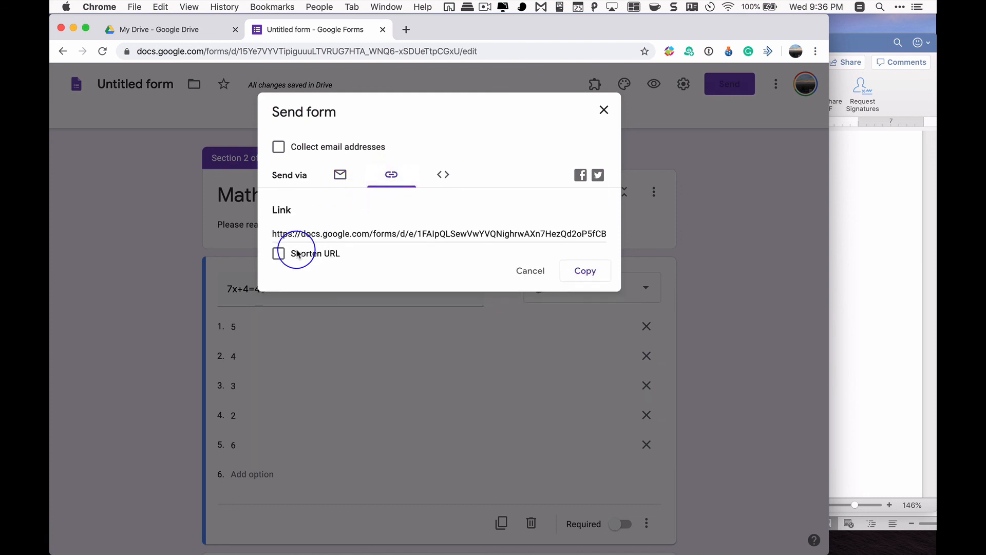
{"action": "left_click", "coordinate": [278, 255]}
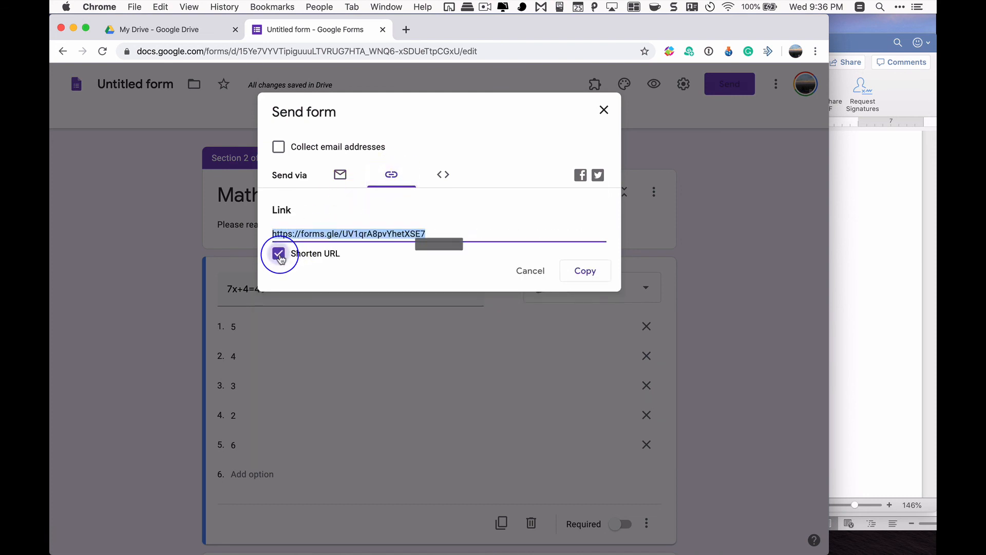
{"action": "left_click", "coordinate": [391, 234]}
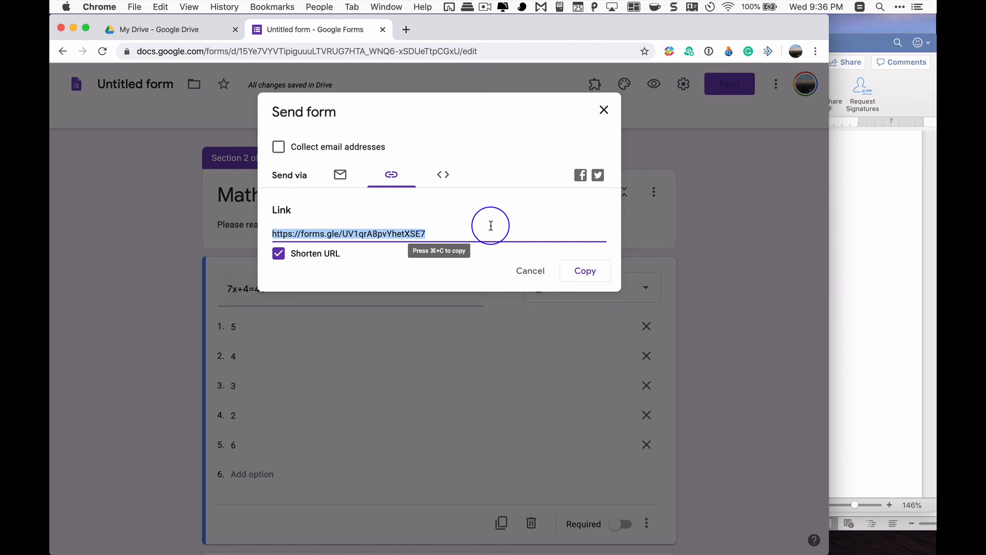
{"action": "left_click", "coordinate": [604, 110]}
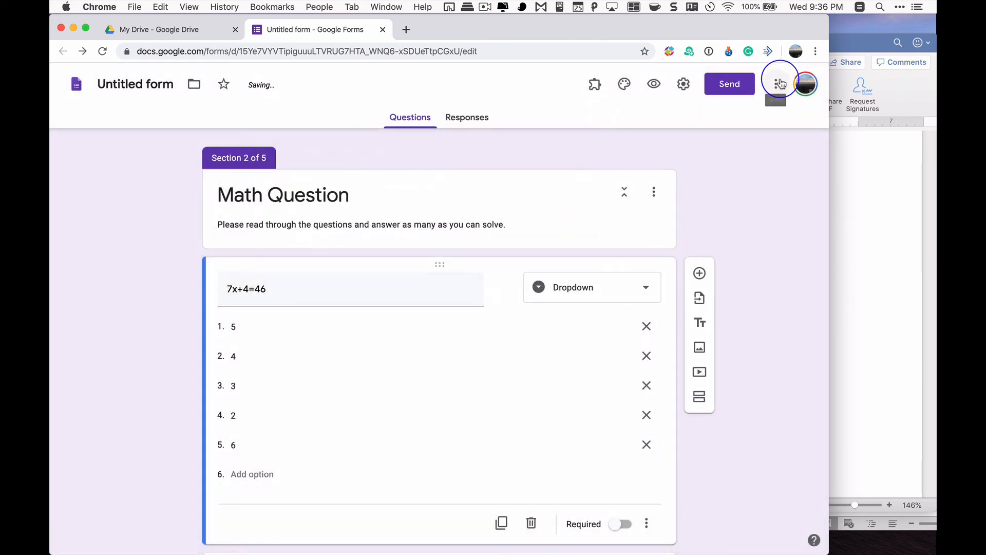
Examine the form's collaborator sharing settings, including the collaborator link, and close them without inviting anyone
{"action": "left_click", "coordinate": [776, 85]}
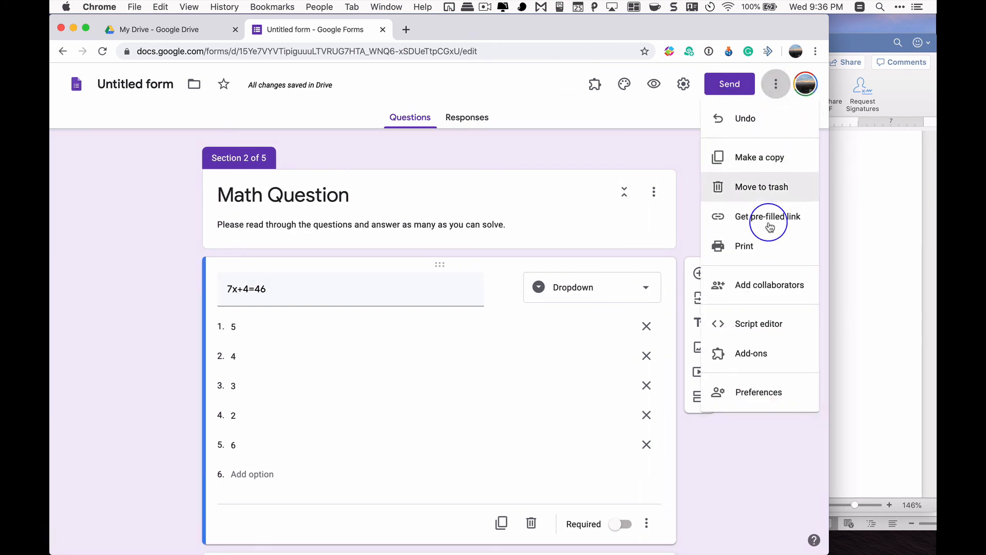
{"action": "left_click", "coordinate": [648, 147]}
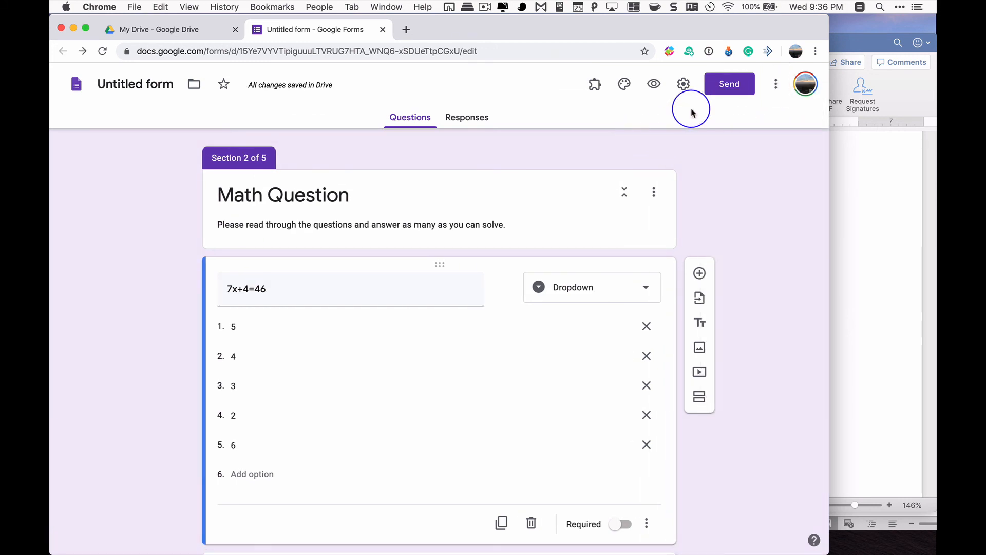
{"action": "left_click", "coordinate": [781, 88]}
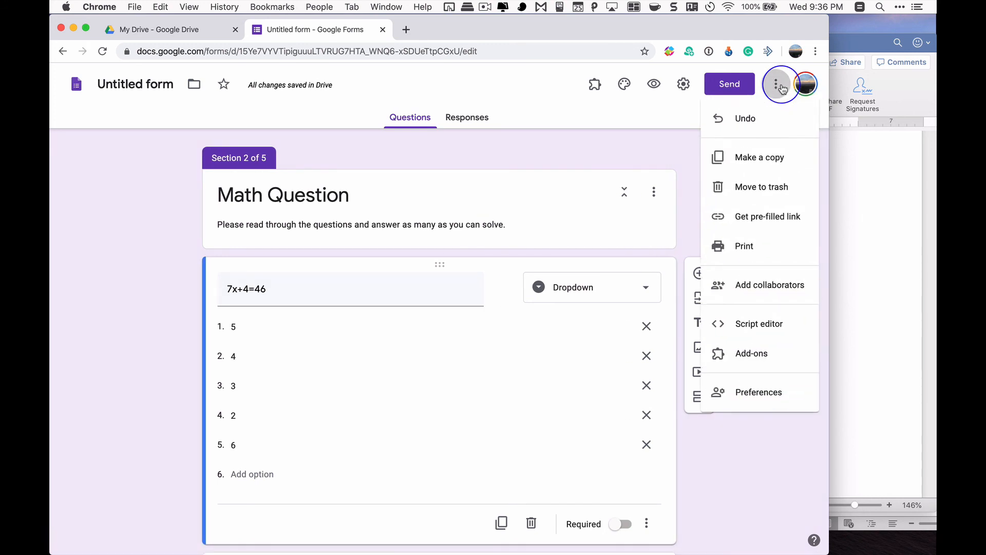
{"action": "left_click", "coordinate": [766, 291]}
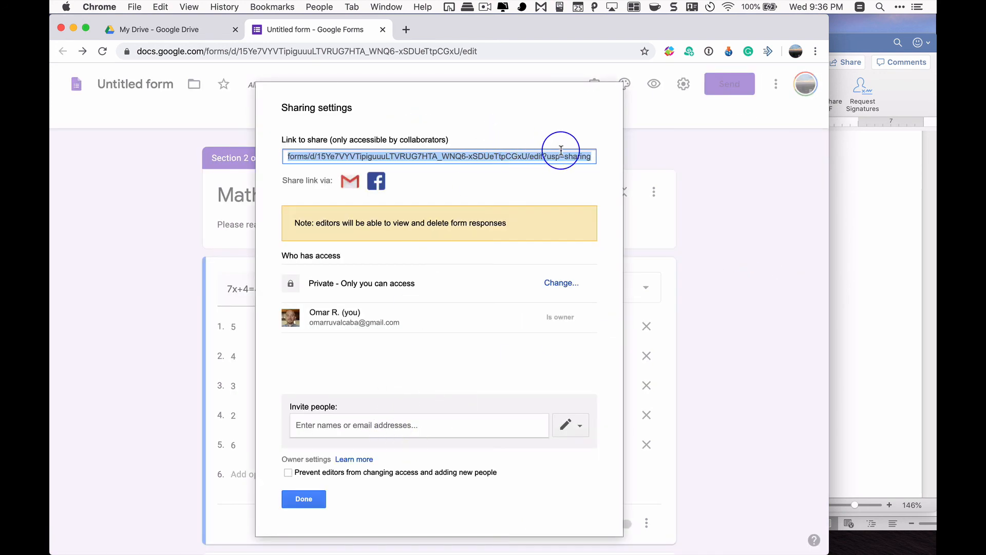
{"action": "left_click", "coordinate": [711, 165]}
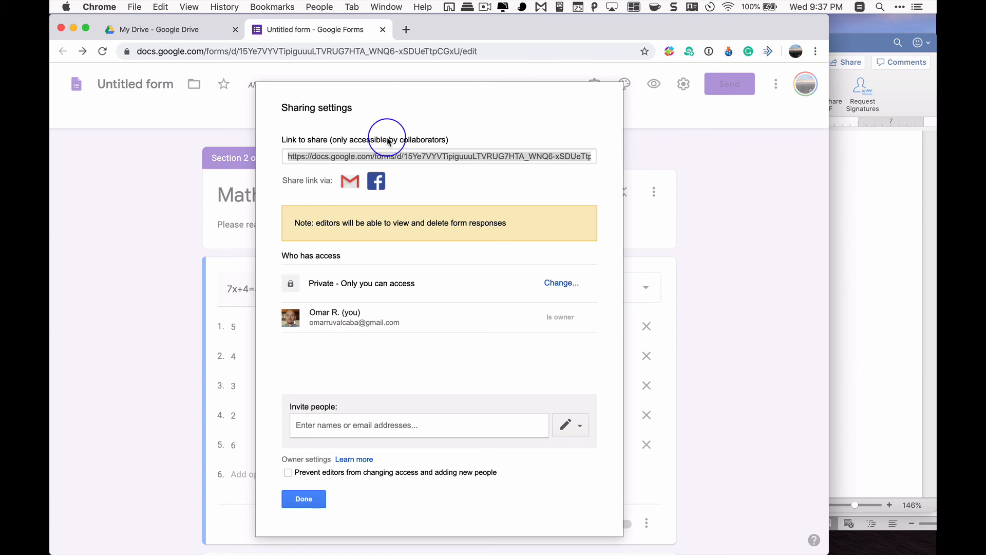
{"action": "left_click", "coordinate": [303, 499]}
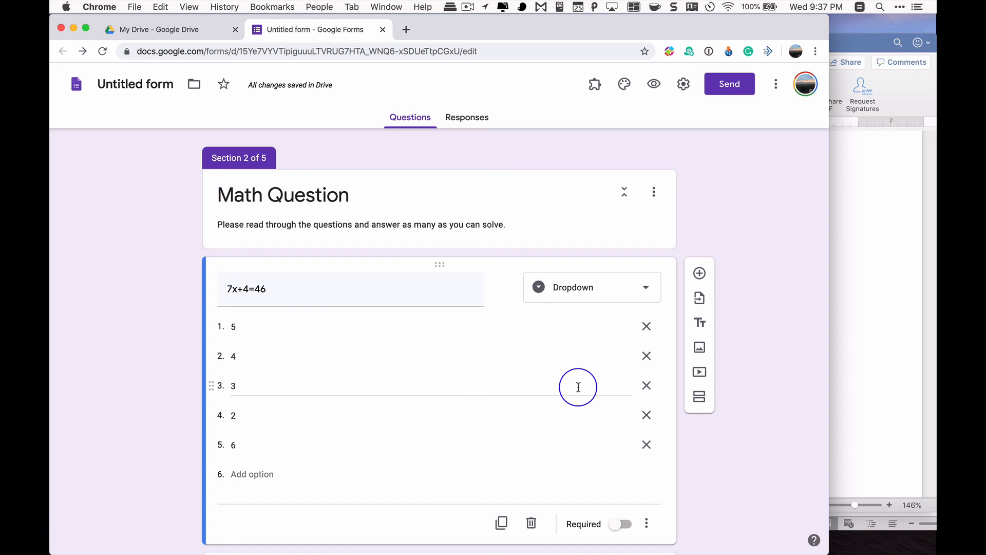
Review all the form's sections, from the consent text and math question to the demographic, Debrief and non-participation sections
{"action": "scroll", "coordinate": [542, 456], "scroll_direction": "down", "scroll_amount": 6}
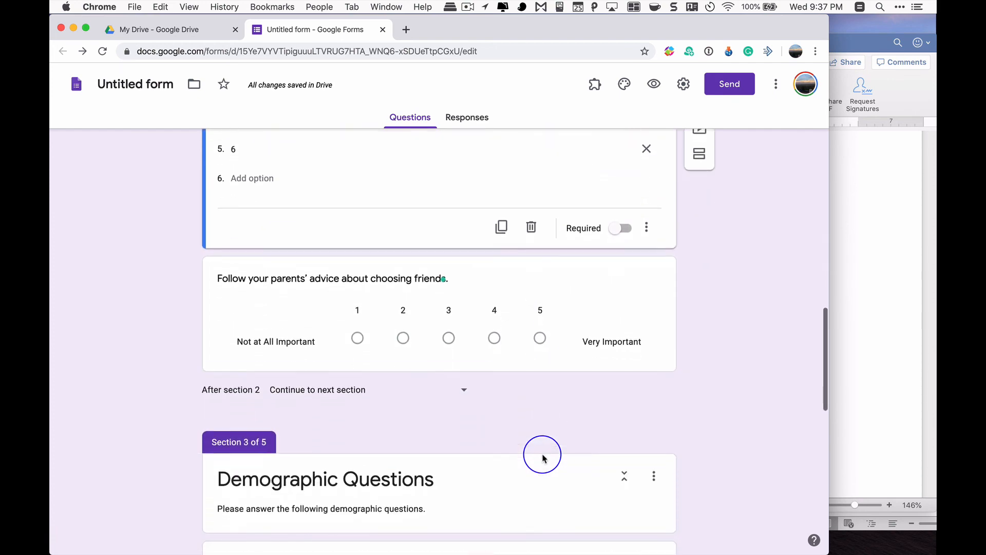
{"action": "scroll", "coordinate": [543, 456], "scroll_direction": "down", "scroll_amount": 5}
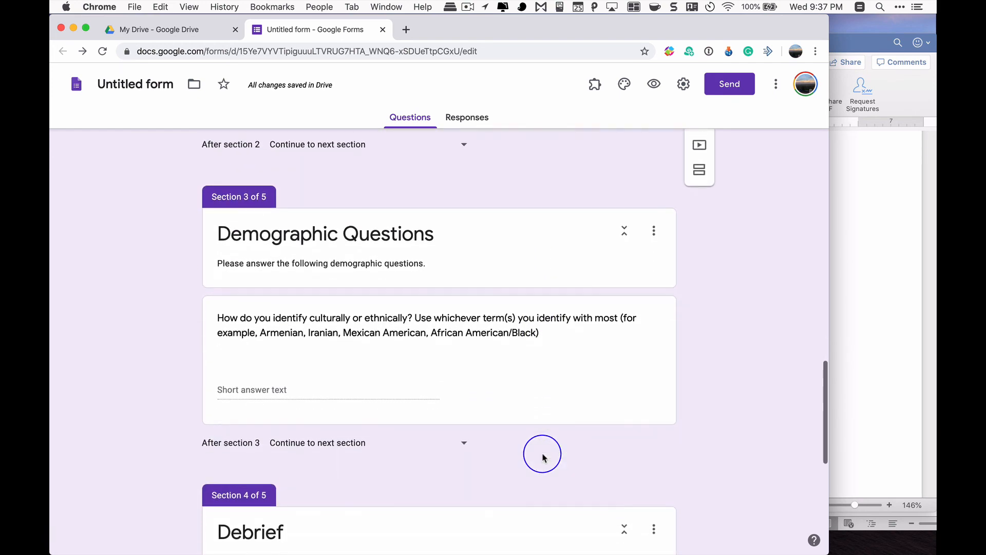
{"action": "scroll", "coordinate": [542, 456], "scroll_direction": "down", "scroll_amount": 9}
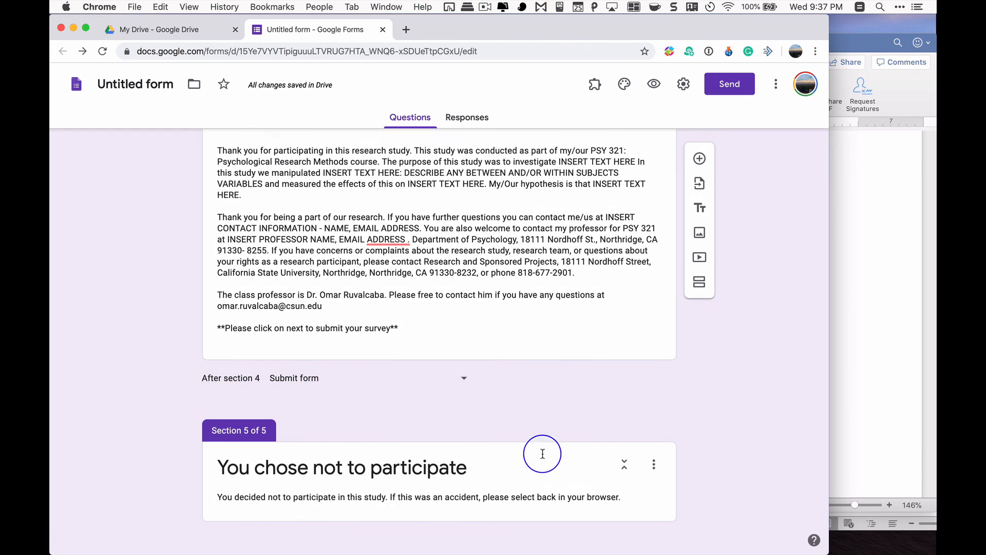
{"action": "scroll", "coordinate": [542, 453], "scroll_direction": "up", "scroll_amount": 14}
{"action": "scroll", "coordinate": [542, 454], "scroll_direction": "down", "scroll_amount": 12}
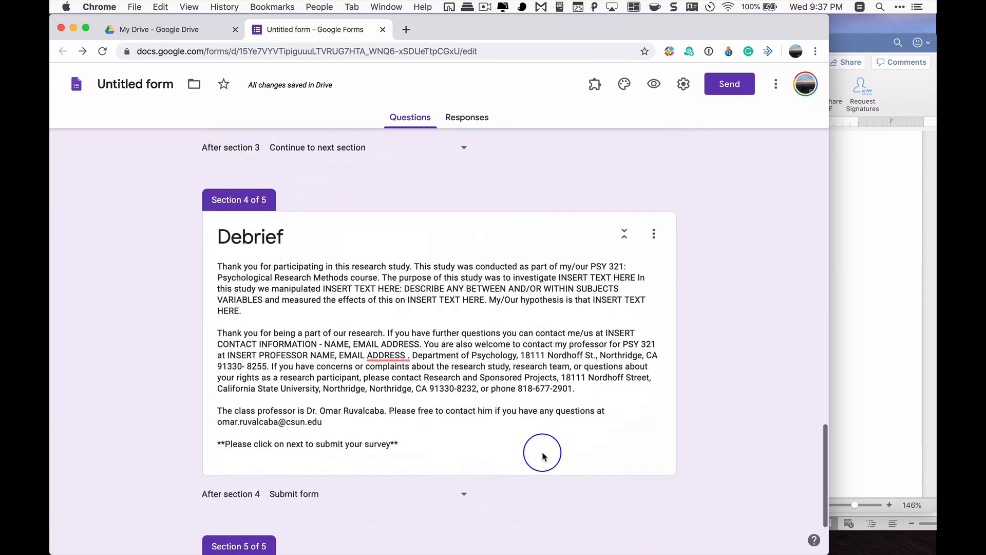
{"action": "scroll", "coordinate": [542, 456], "scroll_direction": "up", "scroll_amount": 15}
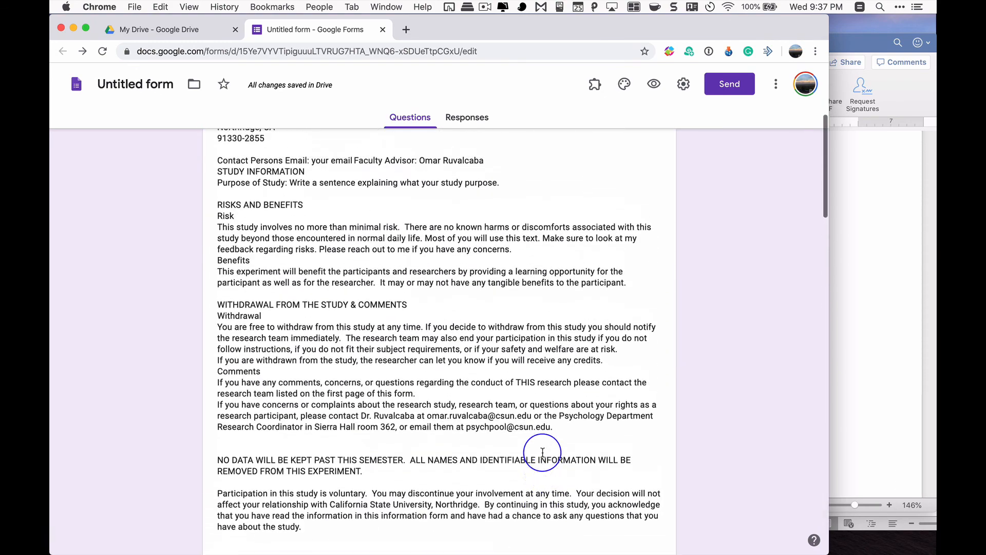
{"action": "scroll", "coordinate": [542, 452], "scroll_direction": "up", "scroll_amount": 4}
{"action": "scroll", "coordinate": [544, 454], "scroll_direction": "down", "scroll_amount": 8}
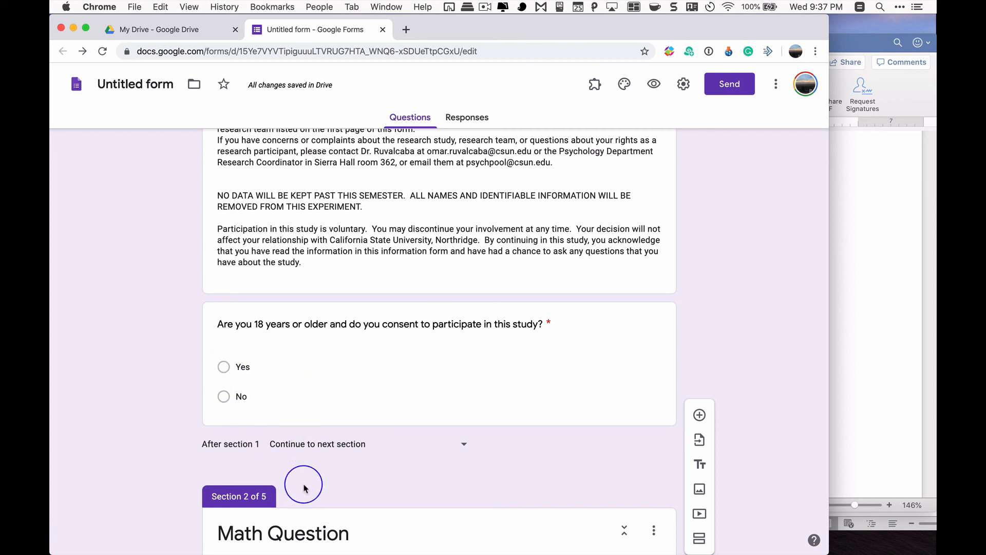
{"action": "scroll", "coordinate": [298, 497], "scroll_direction": "down", "scroll_amount": 10}
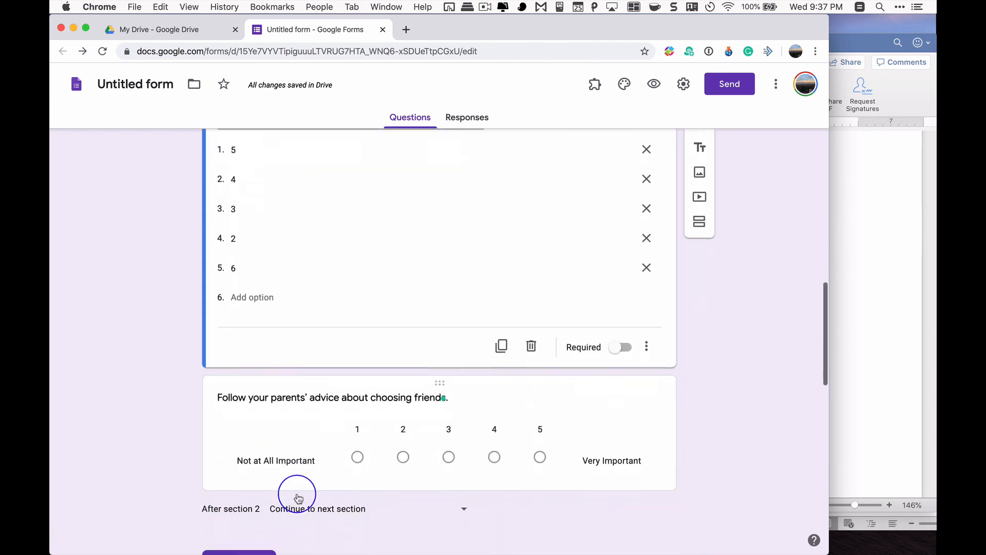
{"action": "scroll", "coordinate": [329, 483], "scroll_direction": "down", "scroll_amount": 5}
{"action": "scroll", "coordinate": [406, 470], "scroll_direction": "up", "scroll_amount": 5}
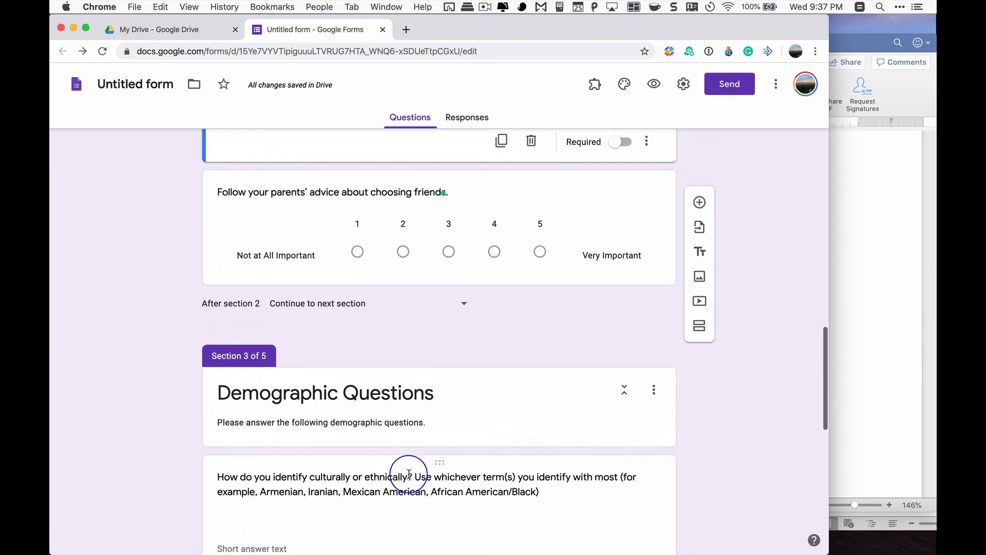
{"action": "scroll", "coordinate": [409, 478], "scroll_direction": "up", "scroll_amount": 3}
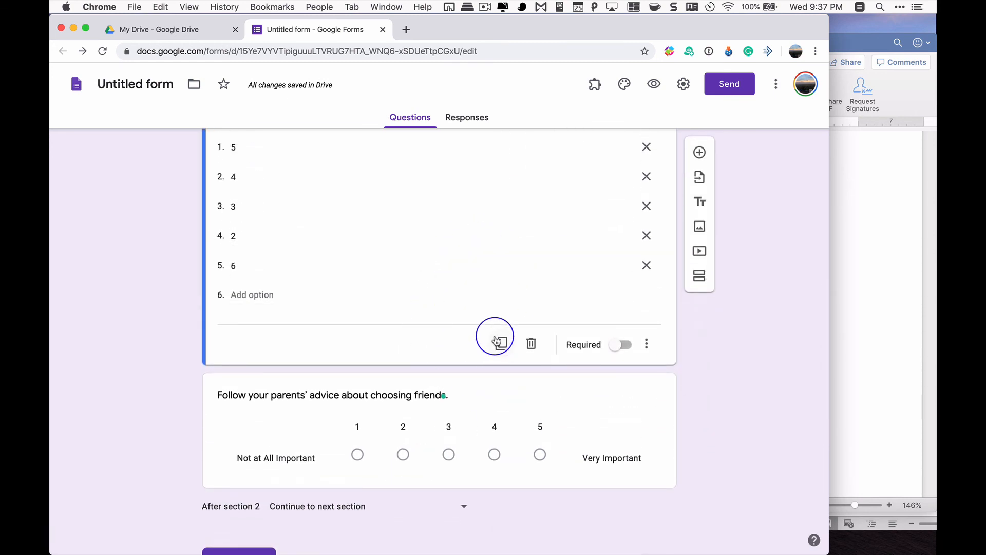
{"action": "scroll", "coordinate": [455, 244], "scroll_direction": "down", "scroll_amount": 15}
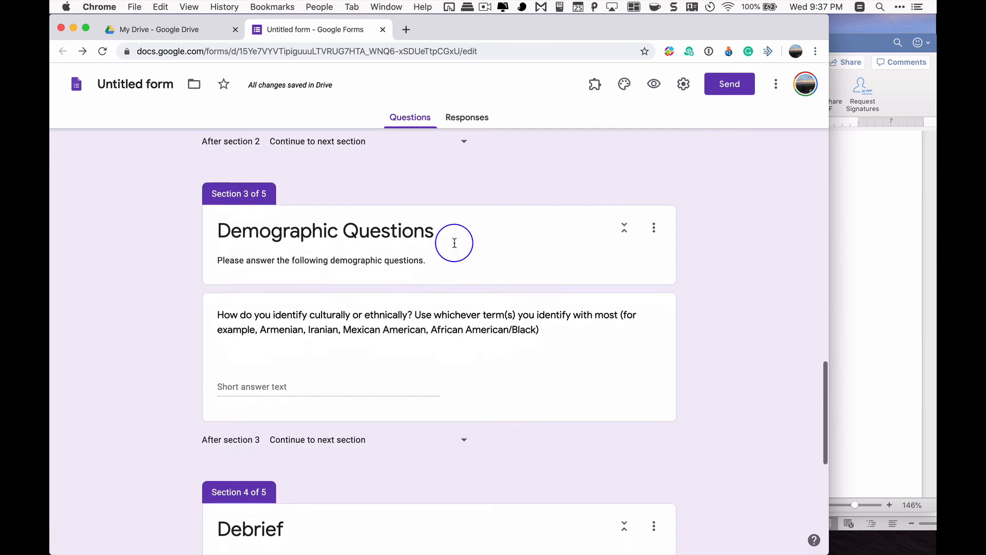
{"action": "scroll", "coordinate": [455, 243], "scroll_direction": "down", "scroll_amount": 5}
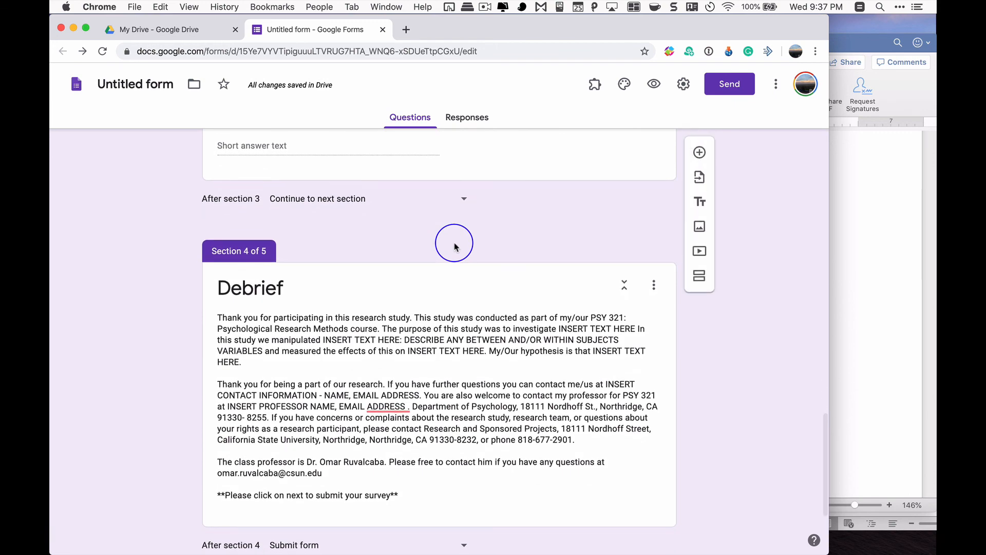
{"action": "scroll", "coordinate": [454, 258], "scroll_direction": "down", "scroll_amount": 3}
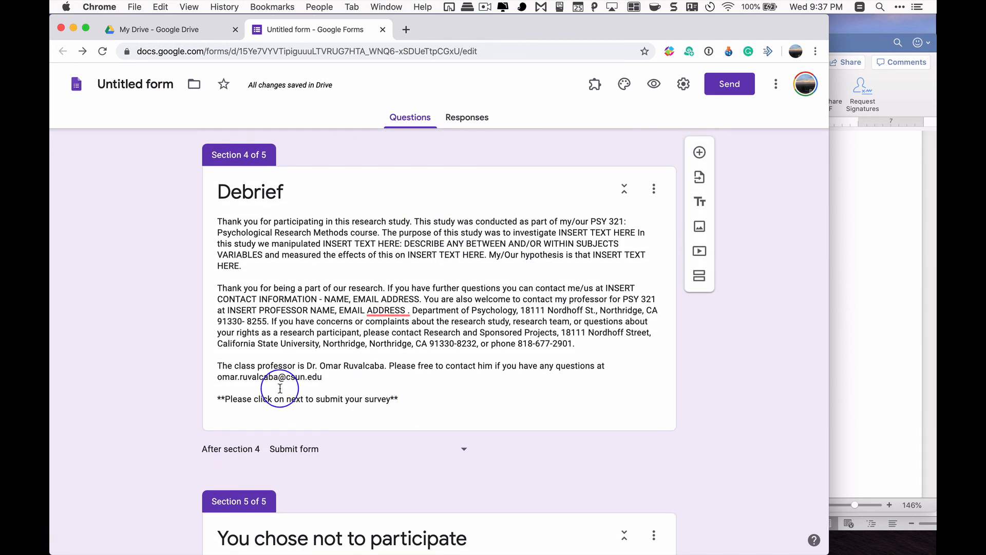
{"action": "scroll", "coordinate": [523, 403], "scroll_direction": "up", "scroll_amount": 15}
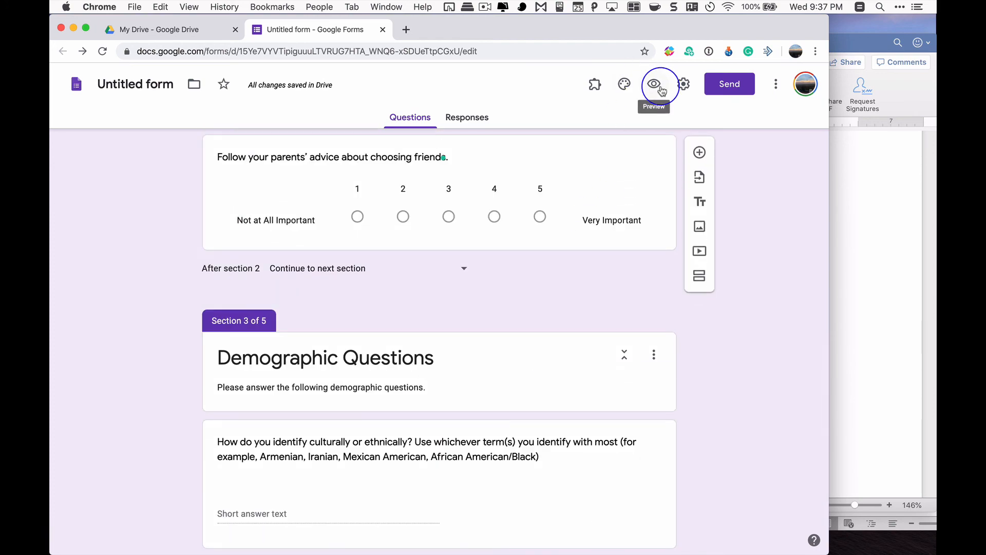
Preview the form, answer Yes to the age and consent question, and continue to the Math Question section
{"action": "left_click", "coordinate": [657, 87]}
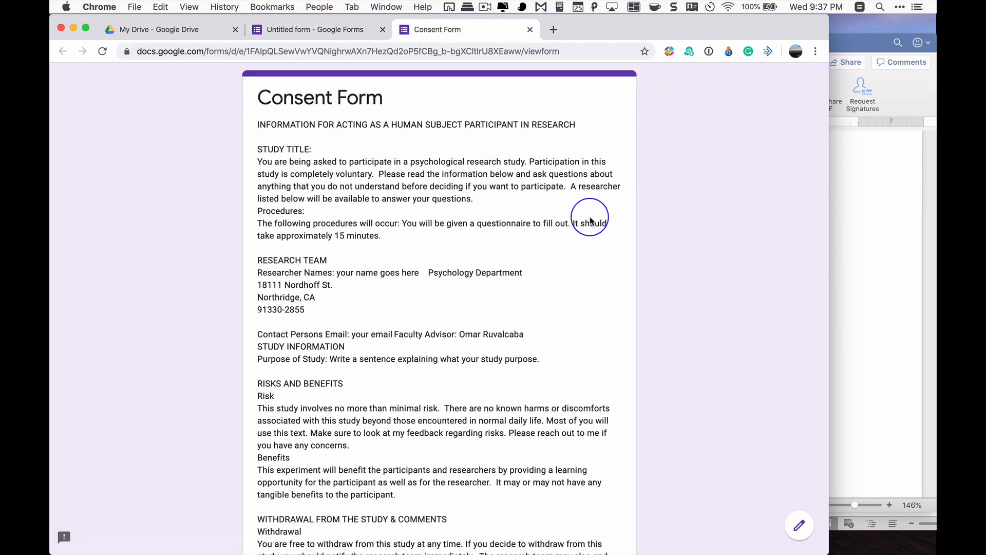
{"action": "scroll", "coordinate": [589, 220], "scroll_direction": "down", "scroll_amount": 20}
{"action": "left_click", "coordinate": [263, 382]}
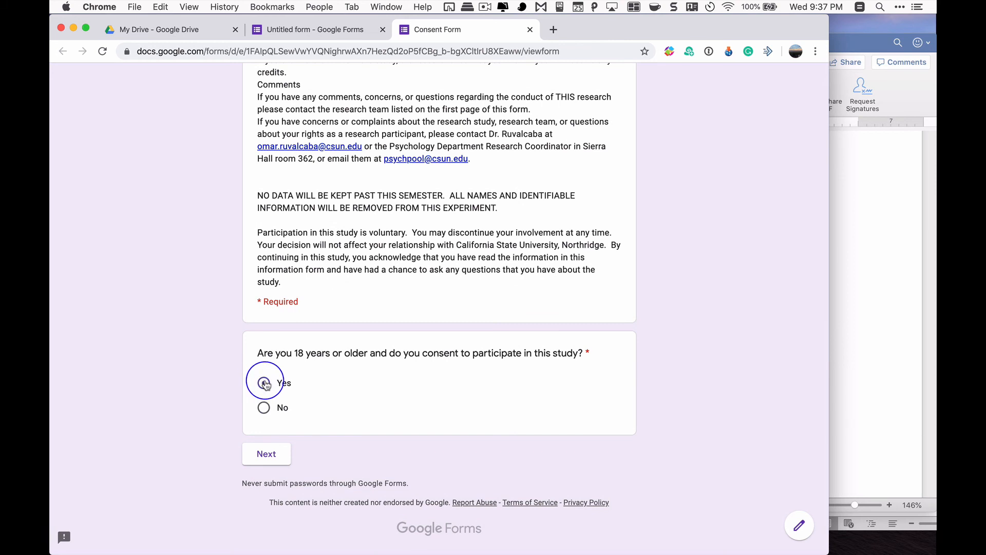
{"action": "left_click", "coordinate": [275, 455]}
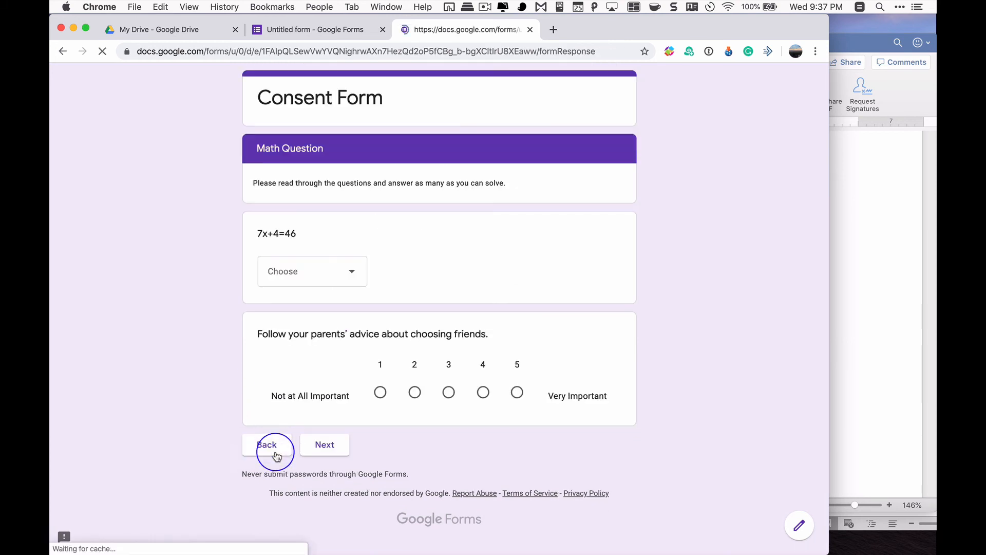
Choose 5 for 7x+4=46, rate the parents' advice question 2, and continue to the demographic section
{"action": "left_click", "coordinate": [330, 268]}
{"action": "left_click", "coordinate": [330, 310]}
{"action": "left_click", "coordinate": [415, 392]}
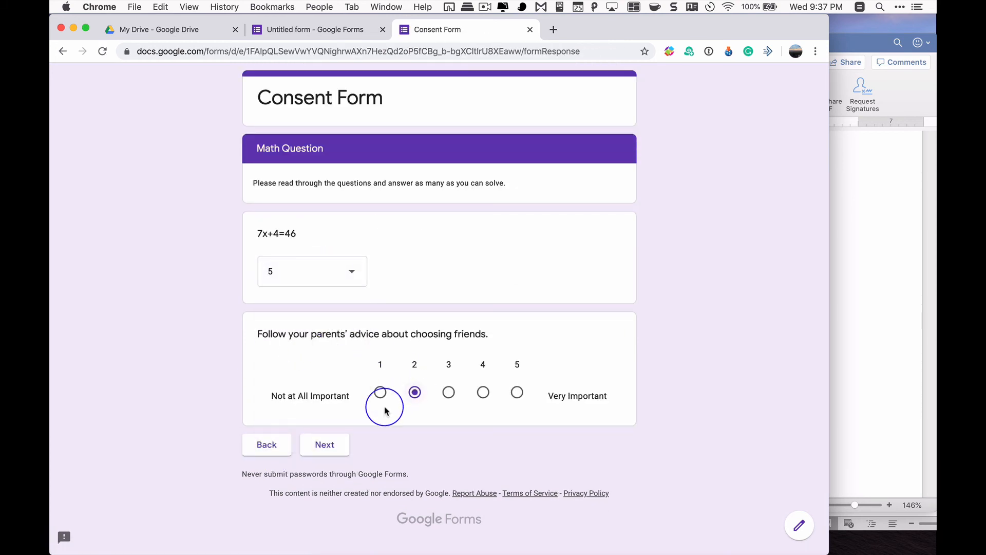
{"action": "left_click", "coordinate": [324, 444]}
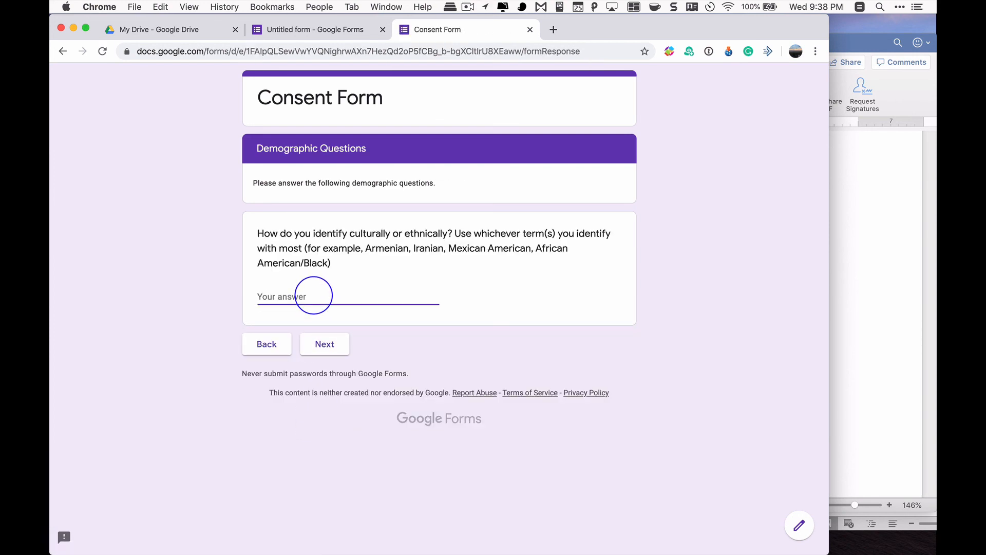
Leave the cultural or ethnic identity question blank, continue to the Debrief, and submit the response
{"action": "left_click", "coordinate": [322, 348]}
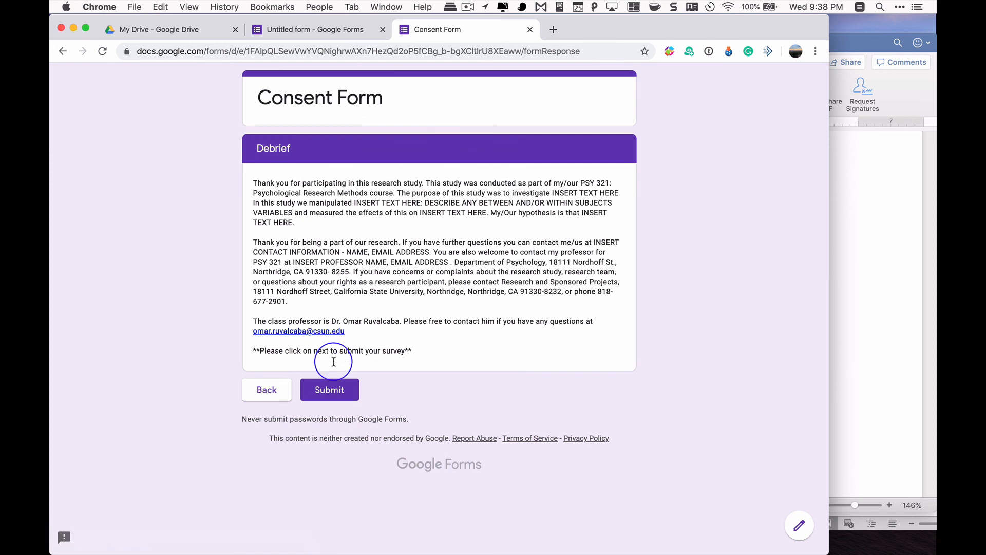
{"action": "left_click", "coordinate": [346, 394]}
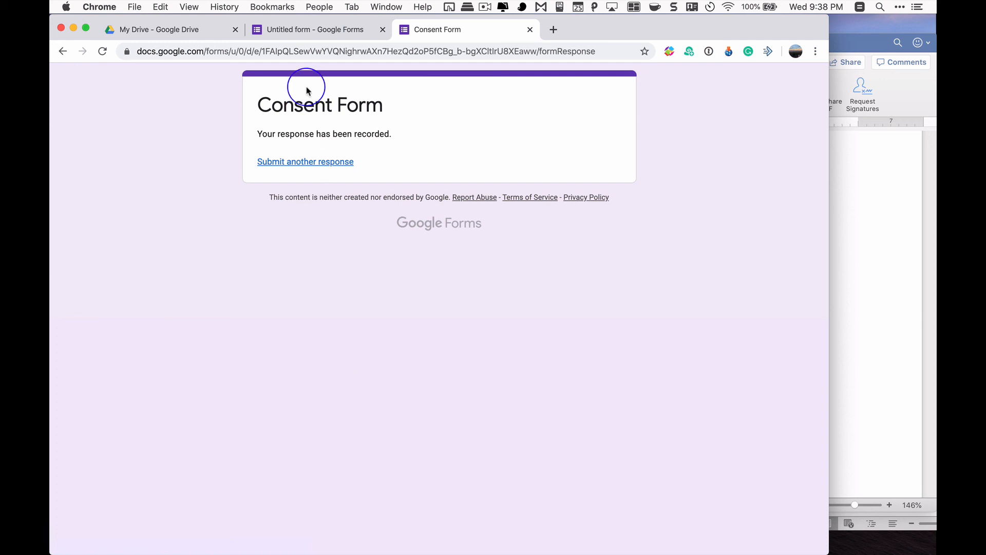
Return to the form editor and look over the Debrief and non-participation sections
{"action": "left_click", "coordinate": [317, 30]}
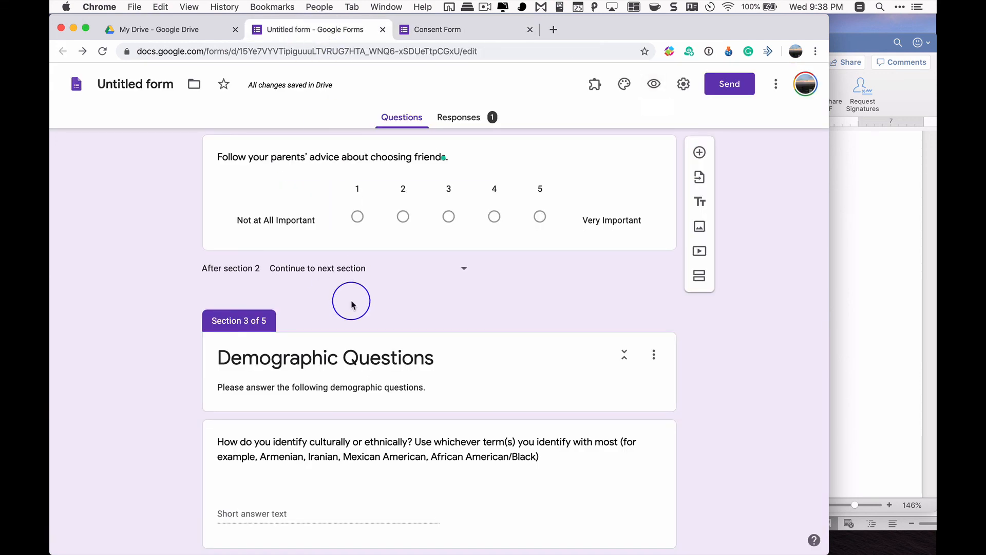
{"action": "scroll", "coordinate": [339, 298], "scroll_direction": "down", "scroll_amount": 10}
{"action": "scroll", "coordinate": [351, 301], "scroll_direction": "down", "scroll_amount": 1}
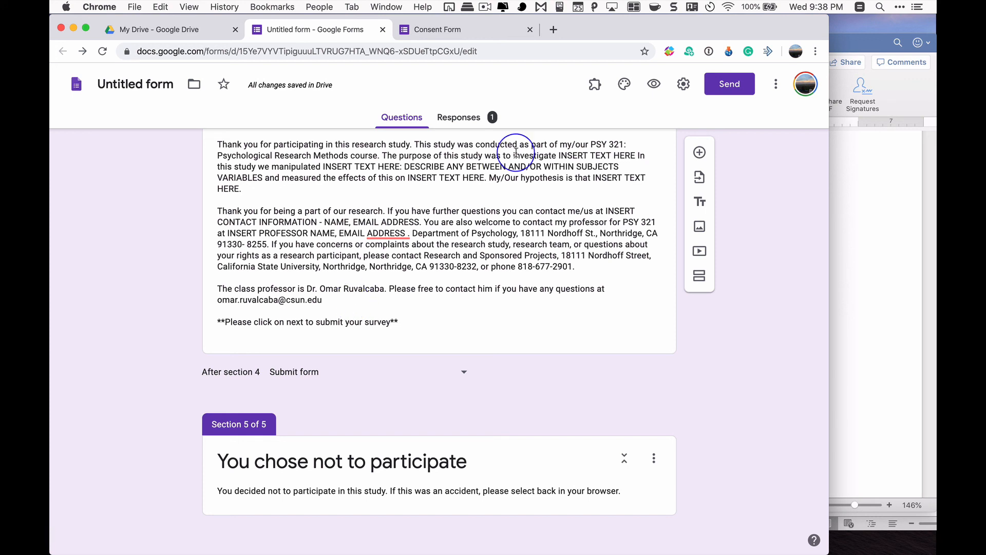
Replace the form editor's web address with an example Gmail e-mail address without loading it
{"action": "left_click", "coordinate": [503, 56]}
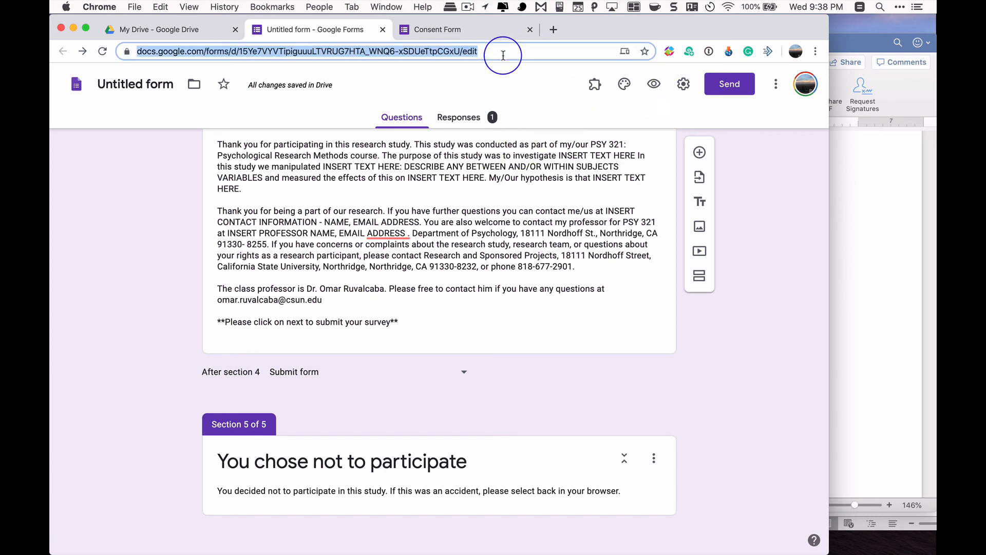
{"action": "key", "text": "BackSpace"}
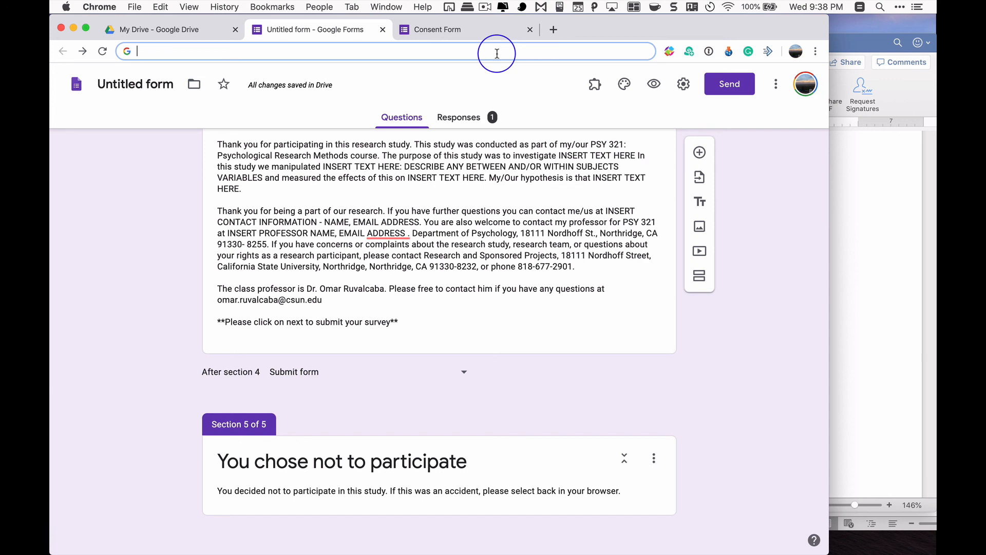
{"action": "type", "text": ";"}
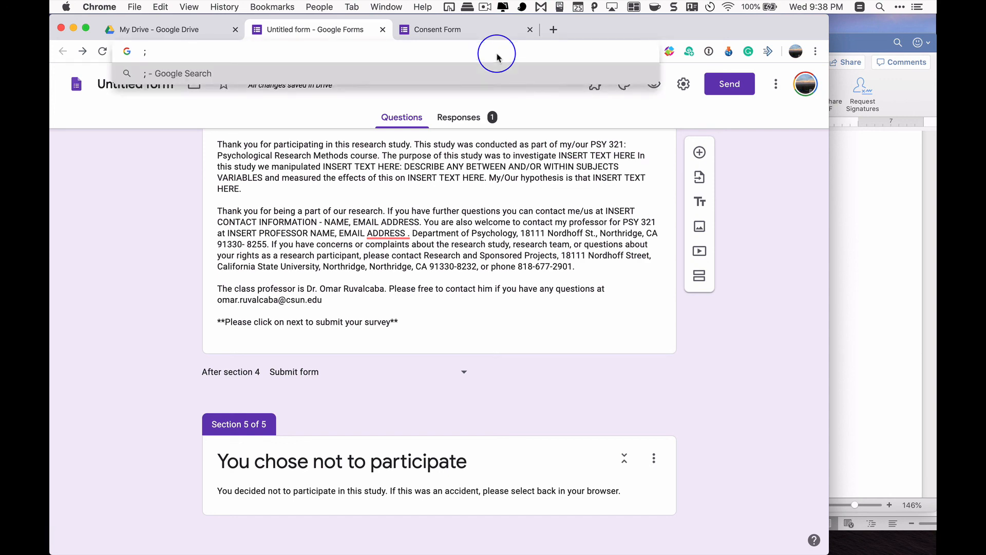
{"action": "type", "text": "g"}
{"action": "key", "text": "BackSpace"}
{"action": "key", "text": "BackSpace"}
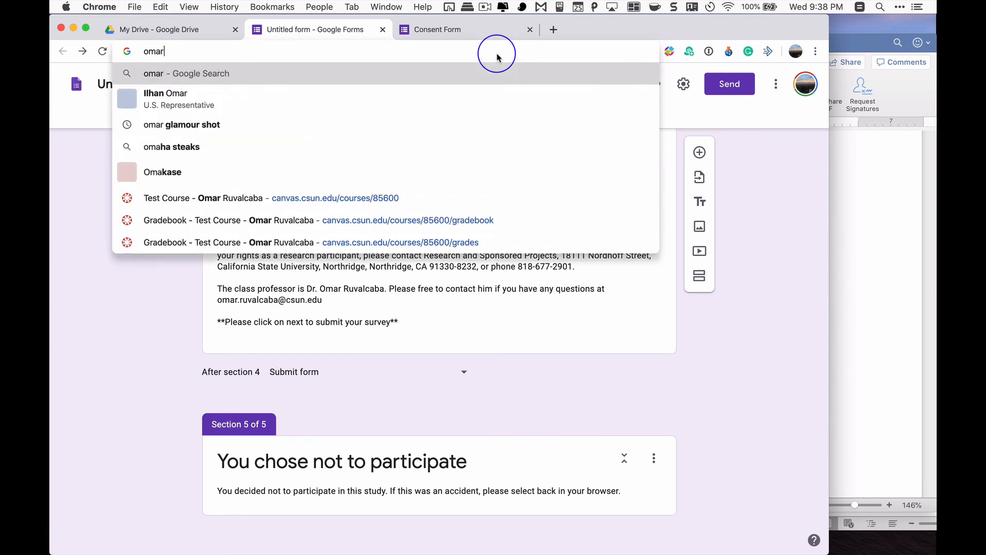
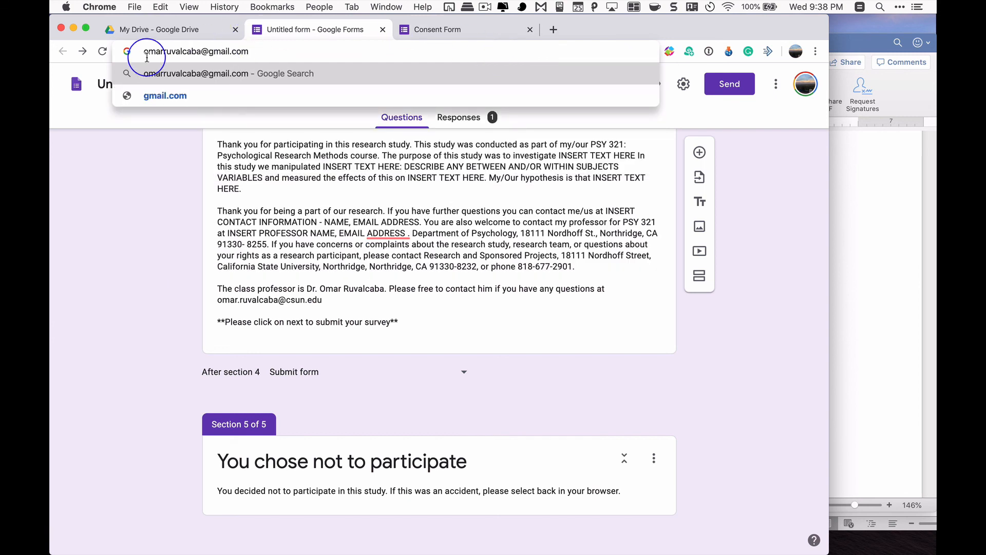
Highlight the e-mail's username part and its gmail.com domain in turn, and leave the web address field
{"action": "left_click_drag", "start_coordinate": [144, 51], "coordinate": [196, 53]}
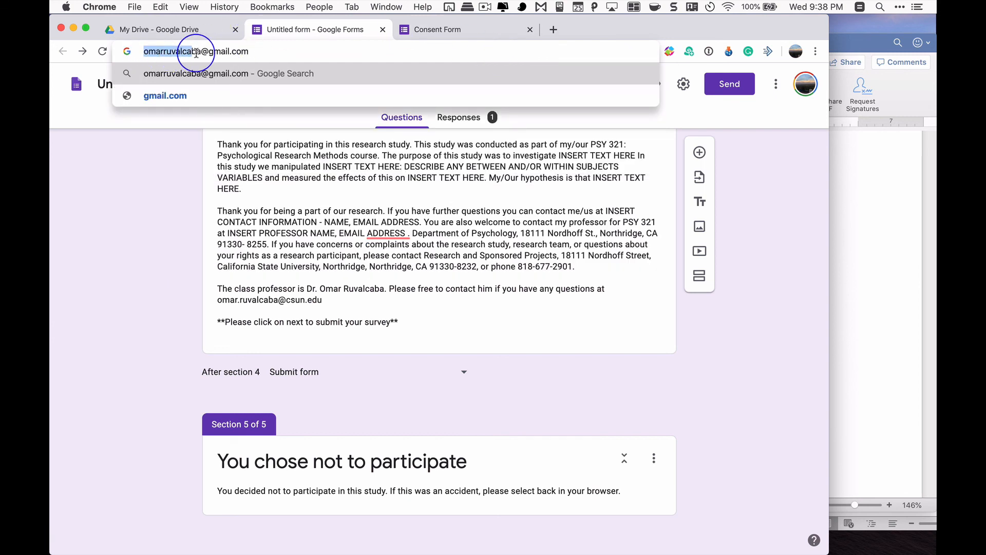
{"action": "left_click", "coordinate": [165, 52]}
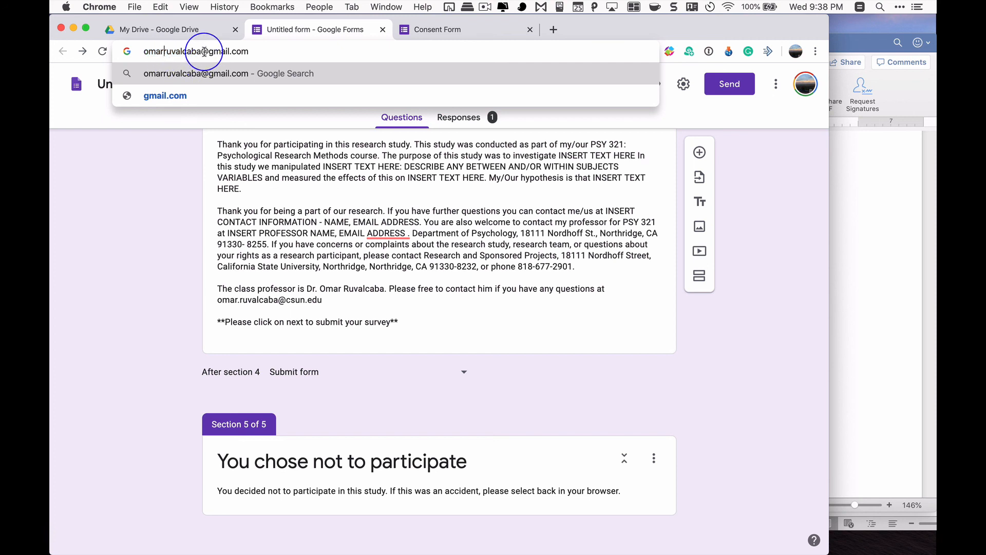
{"action": "left_click_drag", "start_coordinate": [208, 52], "coordinate": [260, 49]}
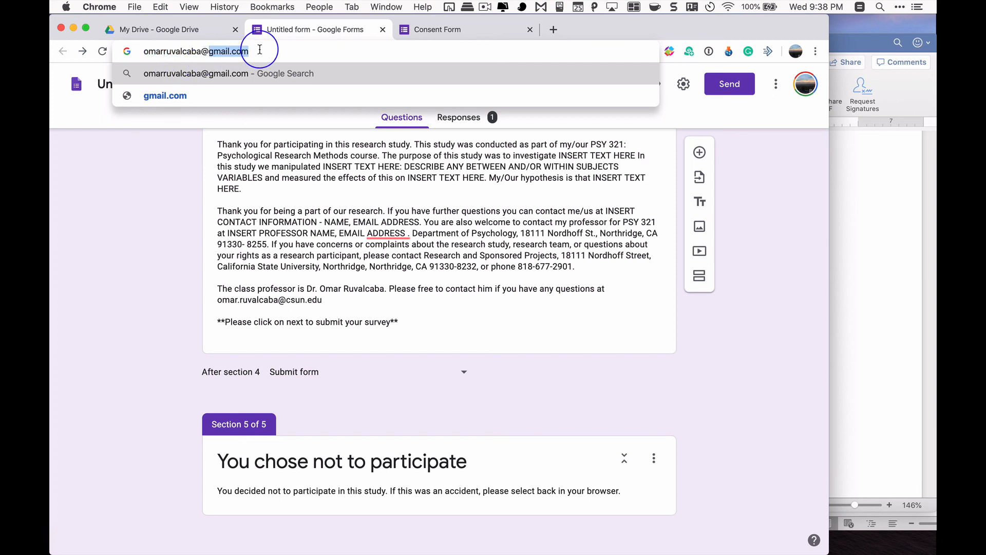
{"action": "left_click", "coordinate": [755, 297]}
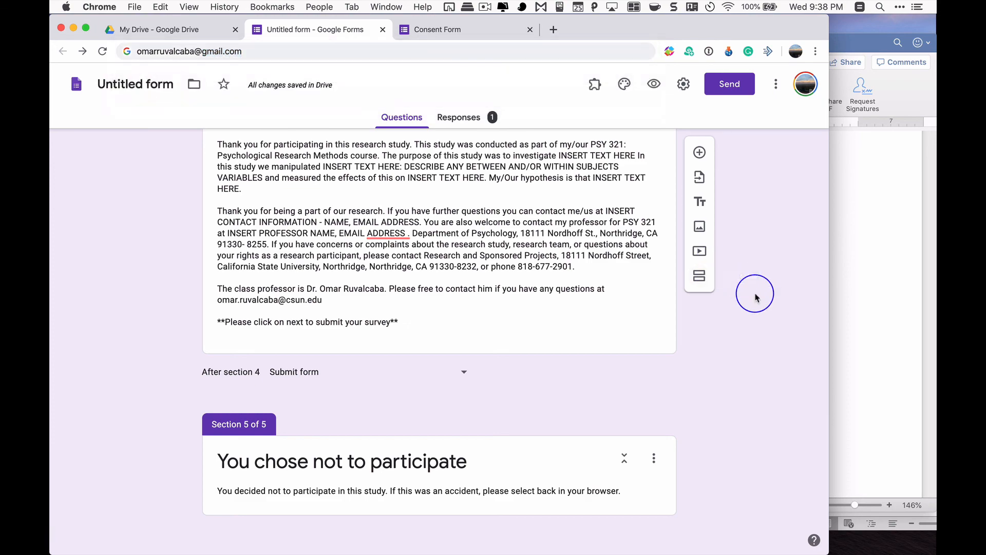